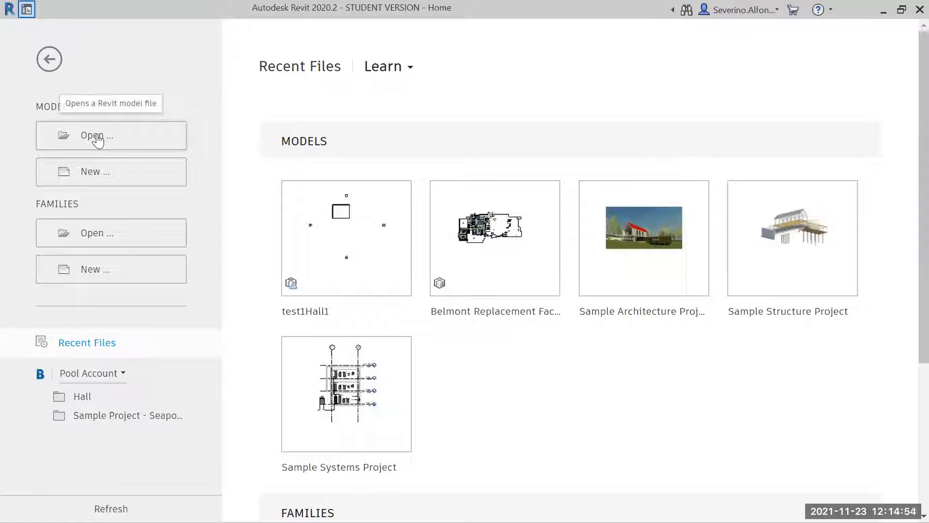
- Create a new project from the Architectural Template
{"action": "left_click", "coordinate": [95, 173]}
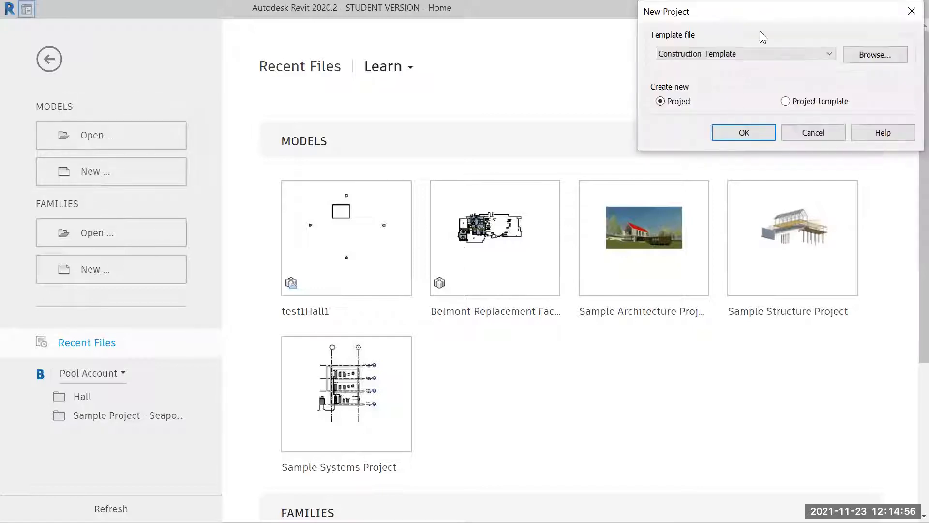
{"action": "left_click", "coordinate": [402, 138]}
{"action": "left_click", "coordinate": [388, 165]}
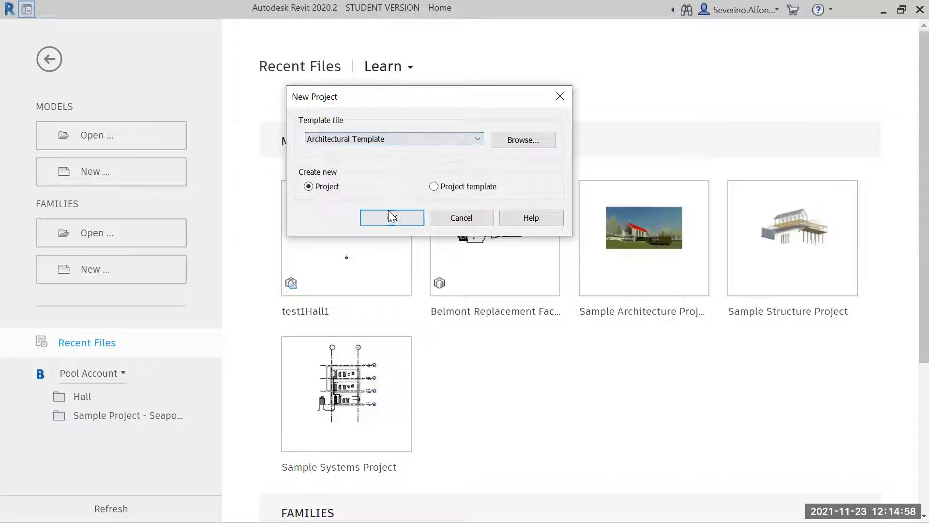
{"action": "left_click", "coordinate": [391, 216]}
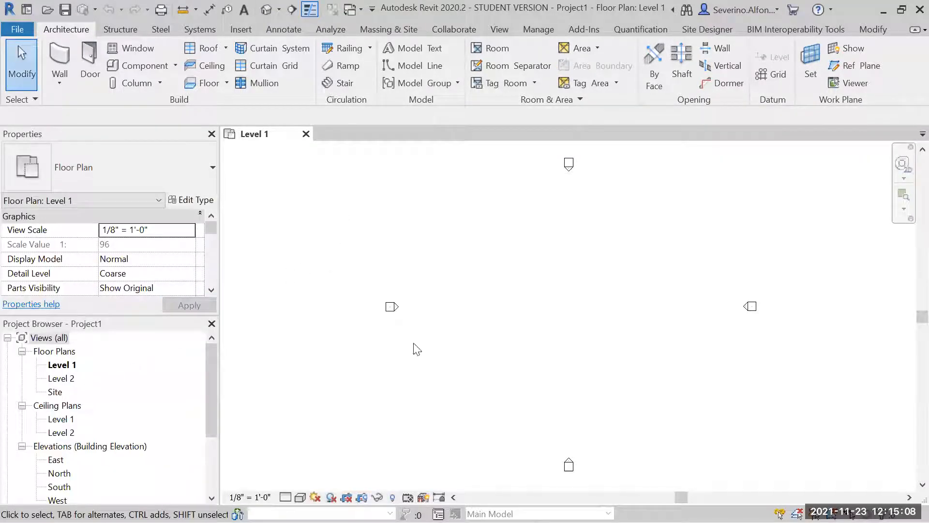
- Create a rectangular Wood Joist 10" - Ceramic Tile floor on Level 1, about 36' wide and 48' long
{"action": "left_click", "coordinate": [209, 84]}
{"action": "left_click", "coordinate": [141, 171]}
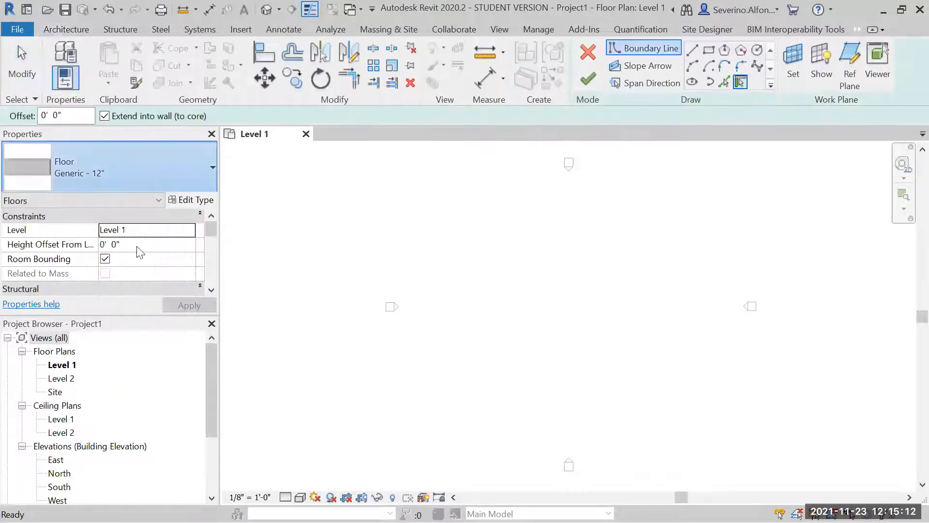
{"action": "left_click", "coordinate": [107, 382]}
{"action": "left_click", "coordinate": [709, 49]}
{"action": "scroll", "coordinate": [548, 276], "scroll_direction": "up", "scroll_amount": 3}
{"action": "scroll", "coordinate": [499, 242], "scroll_direction": "down", "scroll_amount": 2}
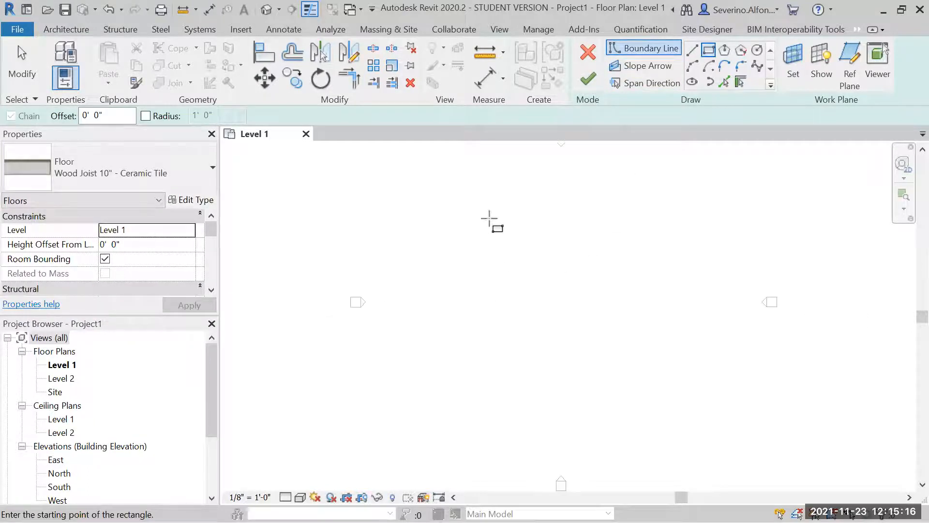
{"action": "left_click", "coordinate": [489, 219]}
{"action": "left_click", "coordinate": [579, 338]}
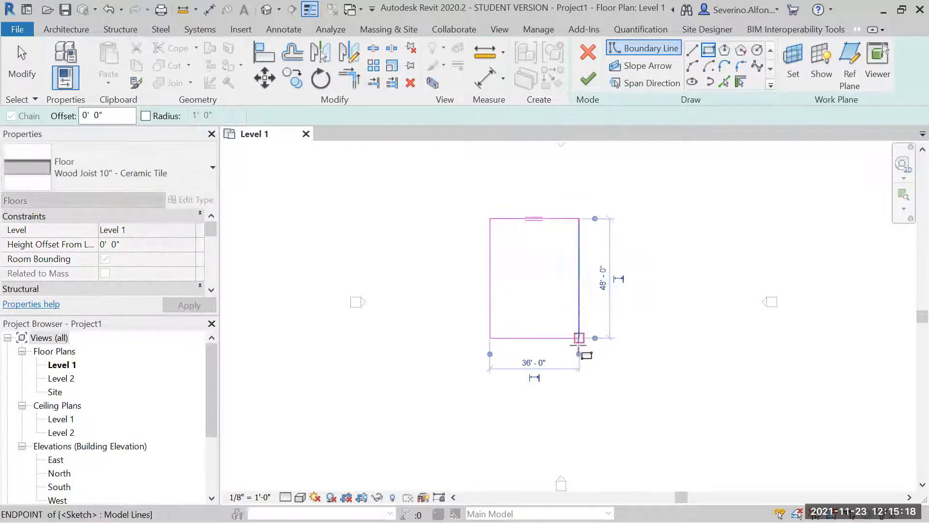
{"action": "left_click", "coordinate": [588, 80]}
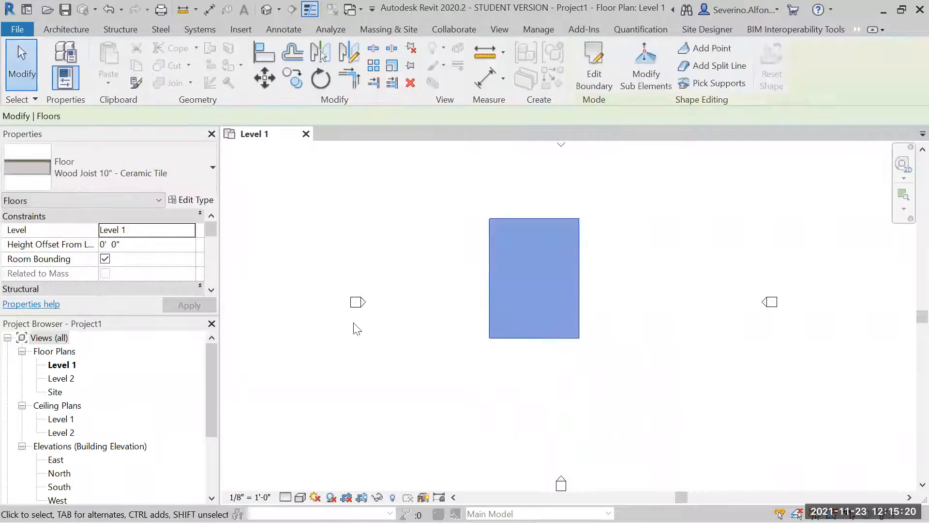
- Create a matching floor on Level 2 by picking the whole outline of the floor below as its boundary
{"action": "left_click", "coordinate": [65, 378]}
{"action": "double_click", "coordinate": [64, 378]}
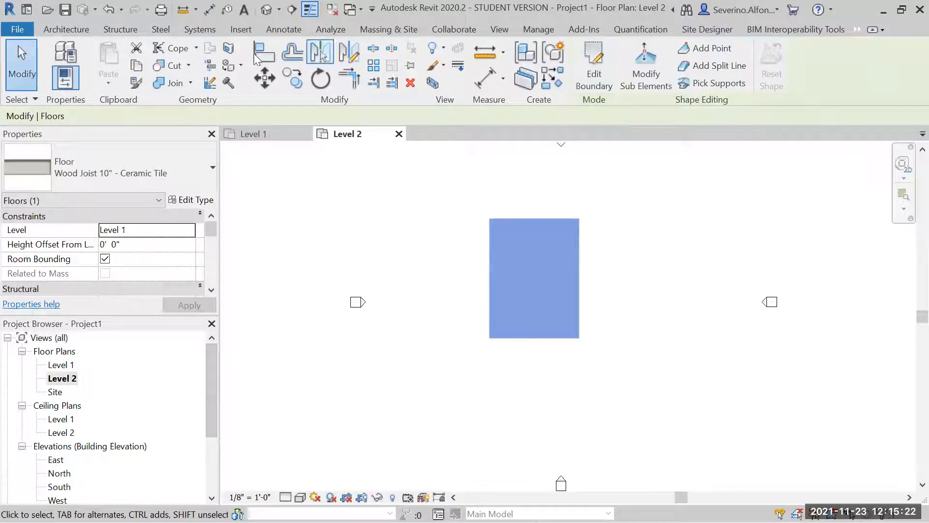
{"action": "left_click", "coordinate": [203, 82]}
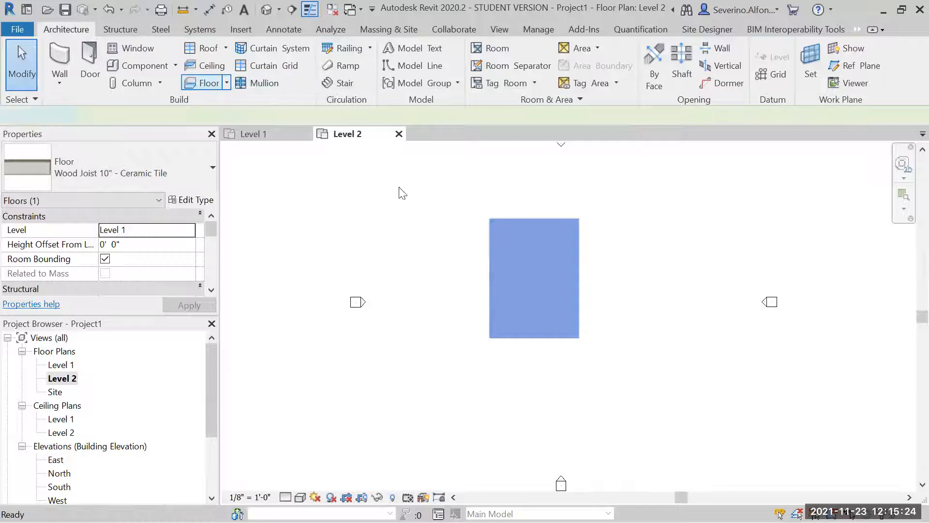
{"action": "left_click", "coordinate": [724, 82]}
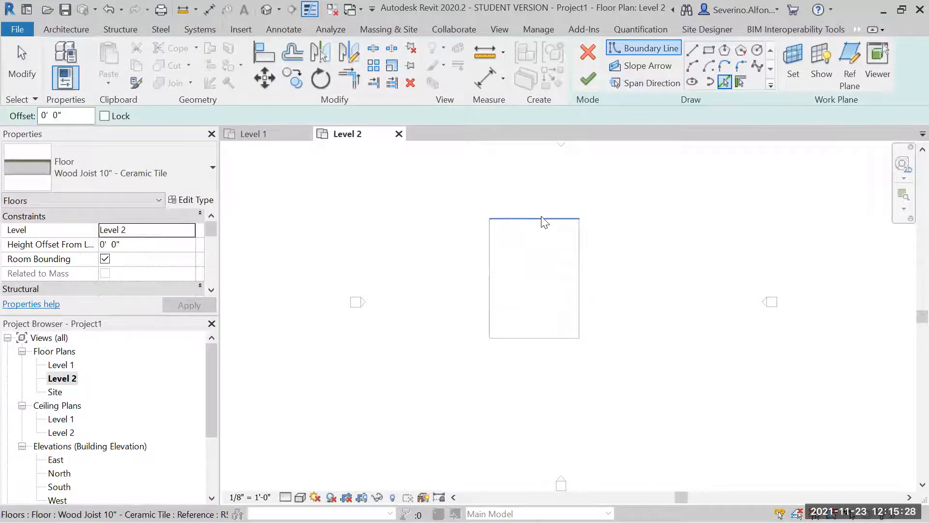
{"action": "key", "text": "Tab"}
{"action": "left_click", "coordinate": [544, 221]}
{"action": "left_click", "coordinate": [588, 79]}
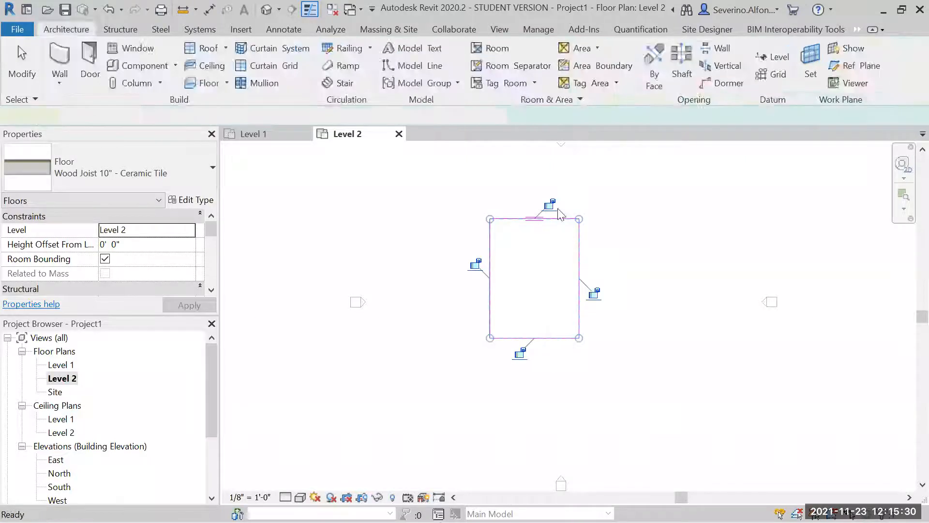
{"action": "left_click", "coordinate": [352, 327]}
- Set the elevation of Level 2 to 15' 0" in the East elevation
{"action": "double_click", "coordinate": [56, 459]}
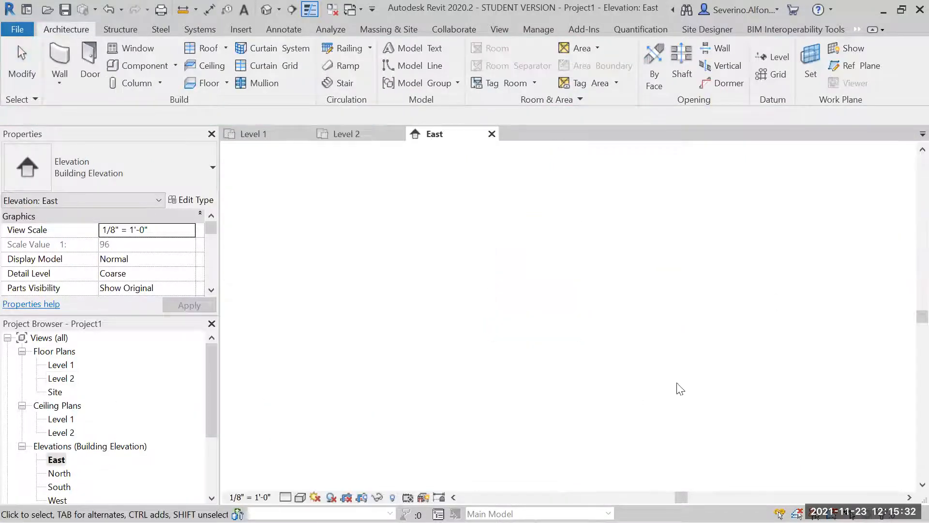
{"action": "scroll", "coordinate": [840, 305], "scroll_direction": "up", "scroll_amount": 5}
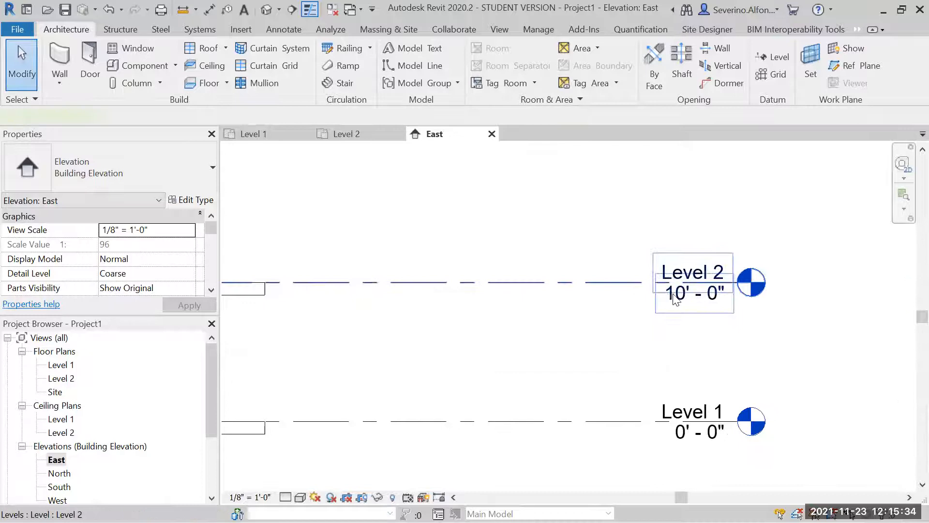
{"action": "double_click", "coordinate": [675, 297]}
{"action": "type", "text": "15' 0\""}
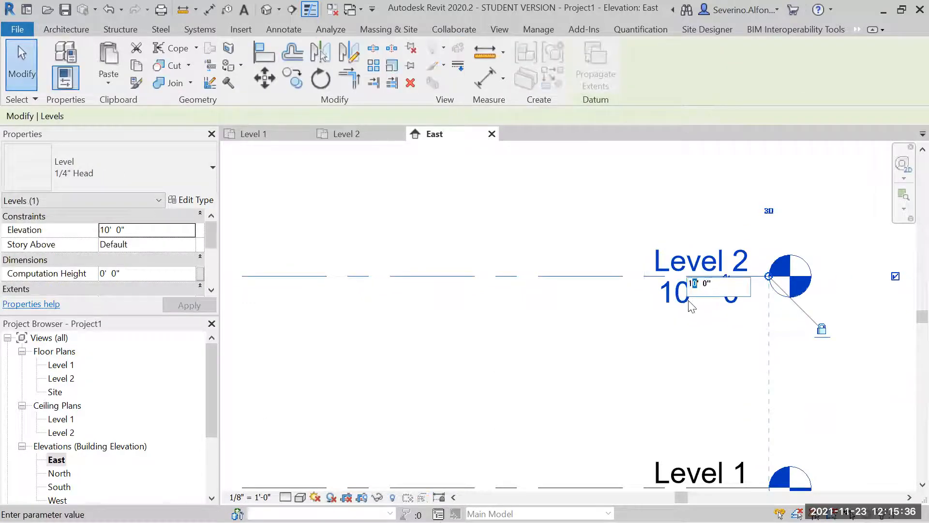
{"action": "key", "text": "Return"}
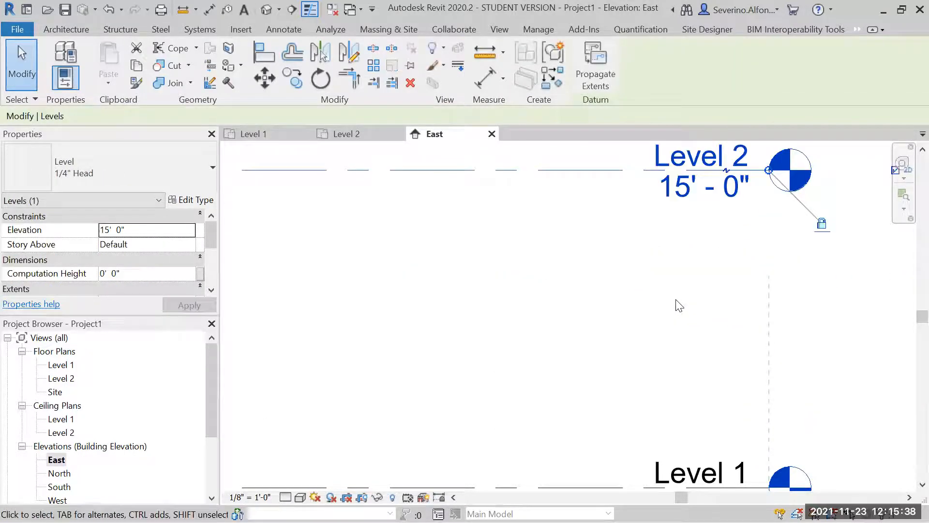
- Copy the Level 2 line 15' upward, using the distance from Level 1 to Level 2, to add a third level
{"action": "scroll", "coordinate": [404, 263], "scroll_direction": "down", "scroll_amount": 3}
{"action": "key", "text": "c"}
{"action": "key", "text": "o"}
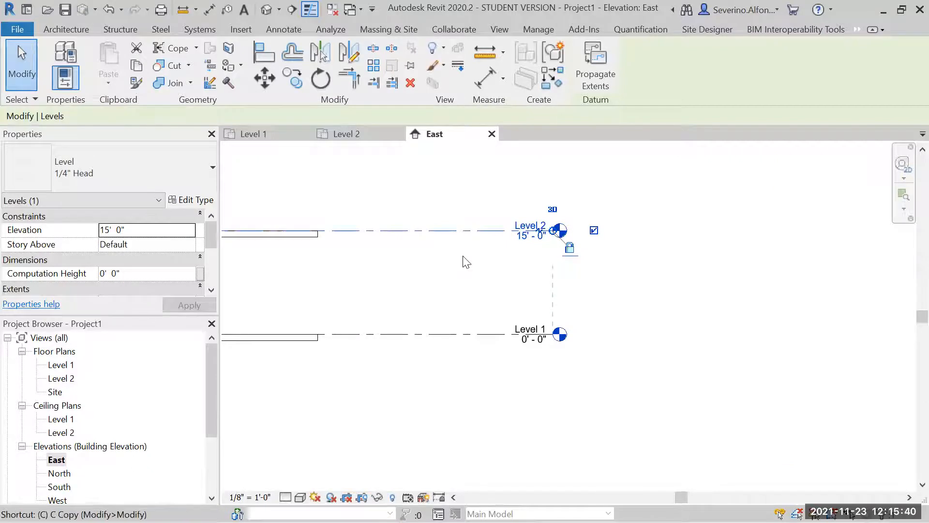
{"action": "left_click", "coordinate": [440, 334]}
{"action": "left_click", "coordinate": [439, 231]}
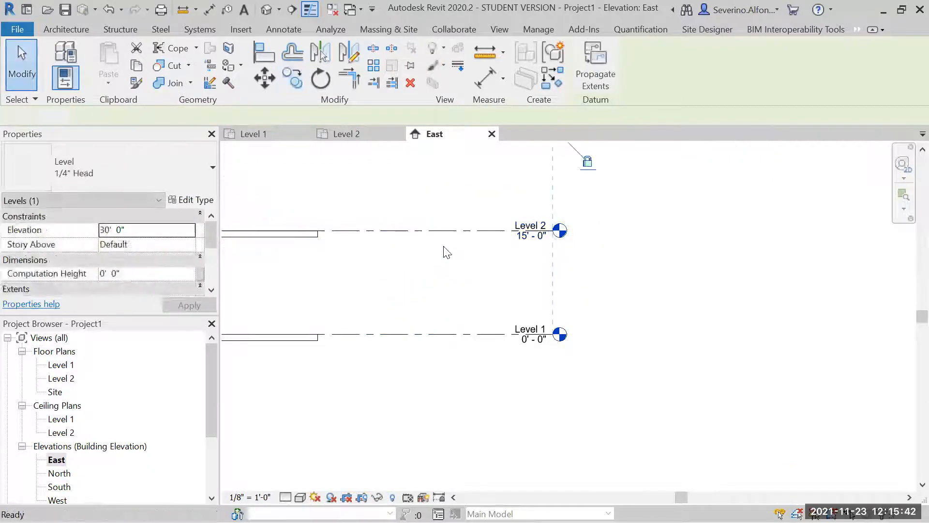
{"action": "left_click", "coordinate": [444, 248]}
{"action": "scroll", "coordinate": [444, 247], "scroll_direction": "down", "scroll_amount": 3}
{"action": "middle_click_drag", "start_coordinate": [498, 188], "coordinate": [534, 234]}
{"action": "scroll", "coordinate": [535, 232], "scroll_direction": "up", "scroll_amount": 4}
{"action": "scroll", "coordinate": [537, 233], "scroll_direction": "down", "scroll_amount": 4}
{"action": "middle_click_drag", "start_coordinate": [514, 269], "coordinate": [661, 297]}
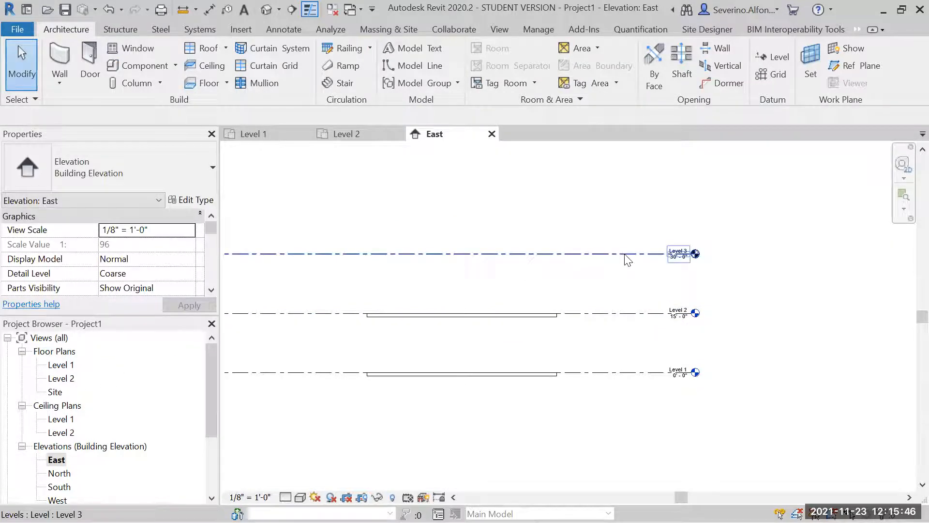
- Compare the copied level's marker with the Level 2 marker in the East elevation and look through the plan view options
{"action": "left_click", "coordinate": [697, 255]}
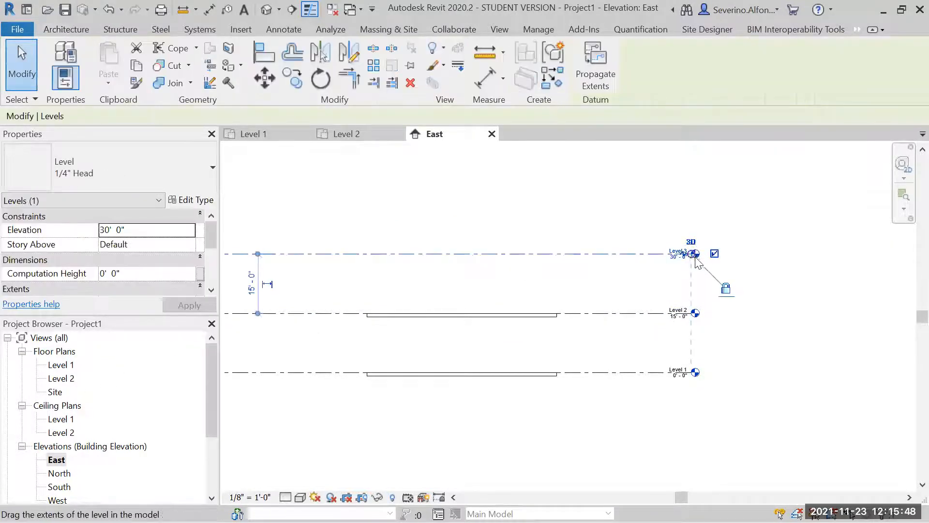
{"action": "key", "text": "Escape"}
{"action": "scroll", "coordinate": [693, 259], "scroll_direction": "up", "scroll_amount": 4}
{"action": "left_click", "coordinate": [710, 257]}
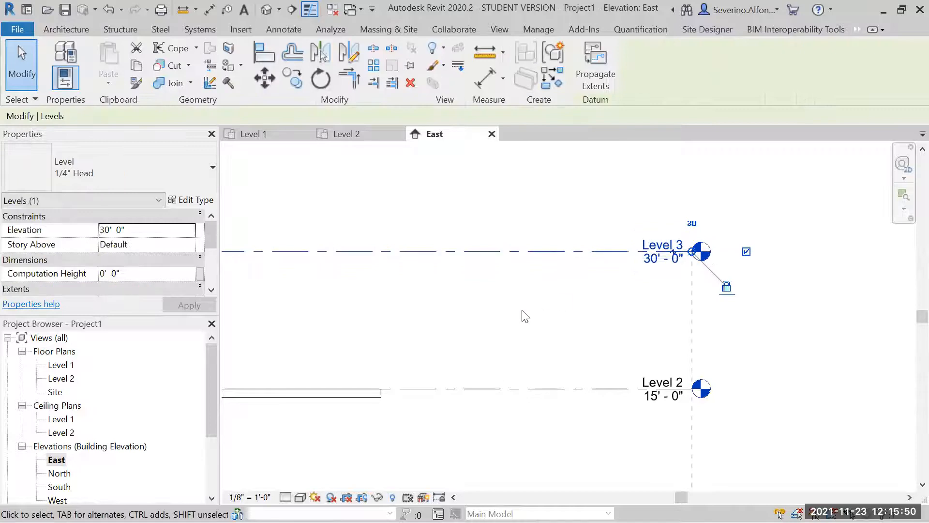
{"action": "left_click", "coordinate": [521, 291]}
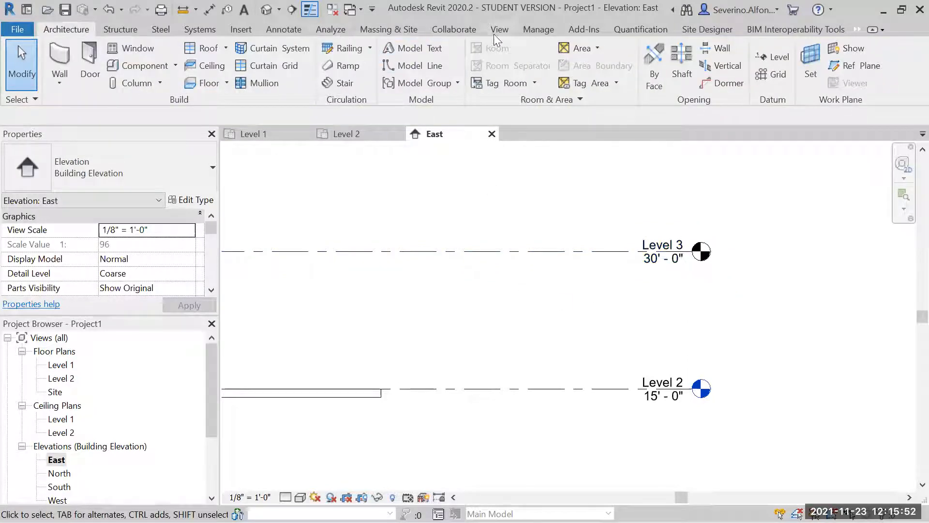
{"action": "left_click", "coordinate": [539, 30]}
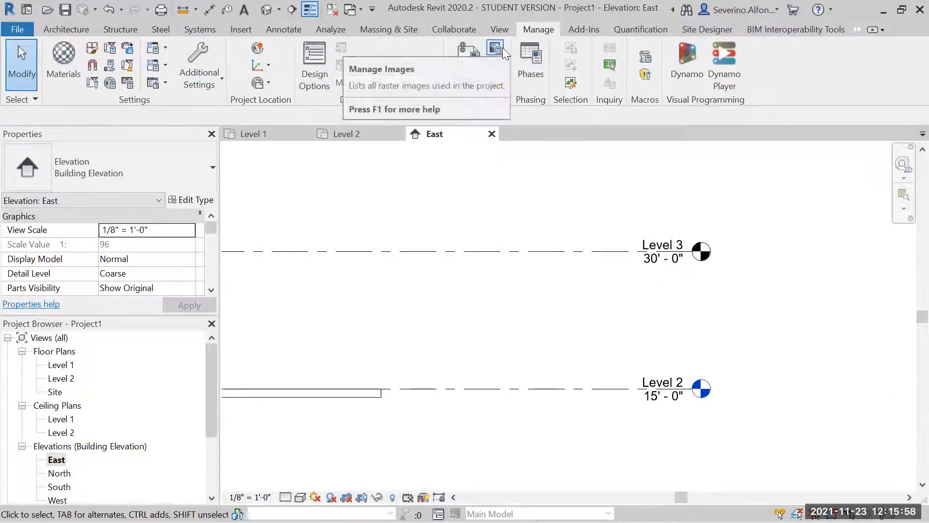
{"action": "left_click", "coordinate": [499, 29]}
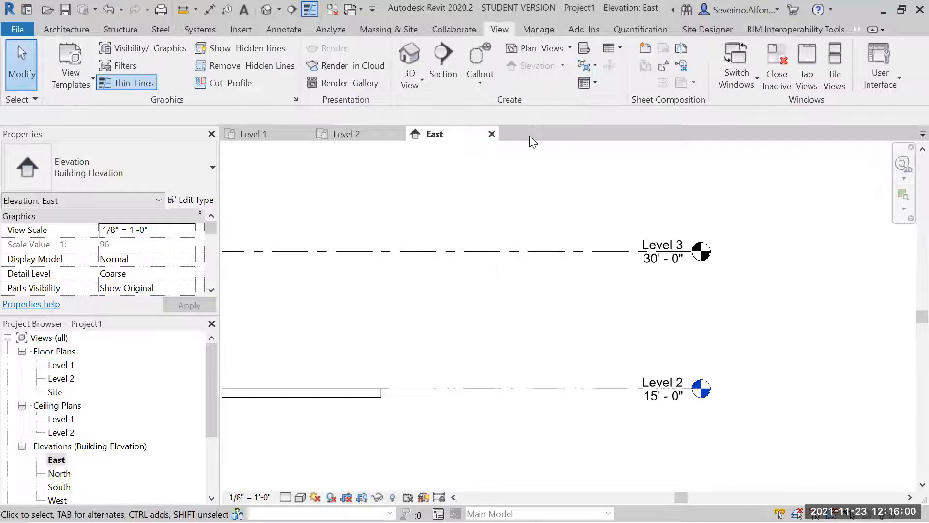
{"action": "left_click", "coordinate": [531, 48]}
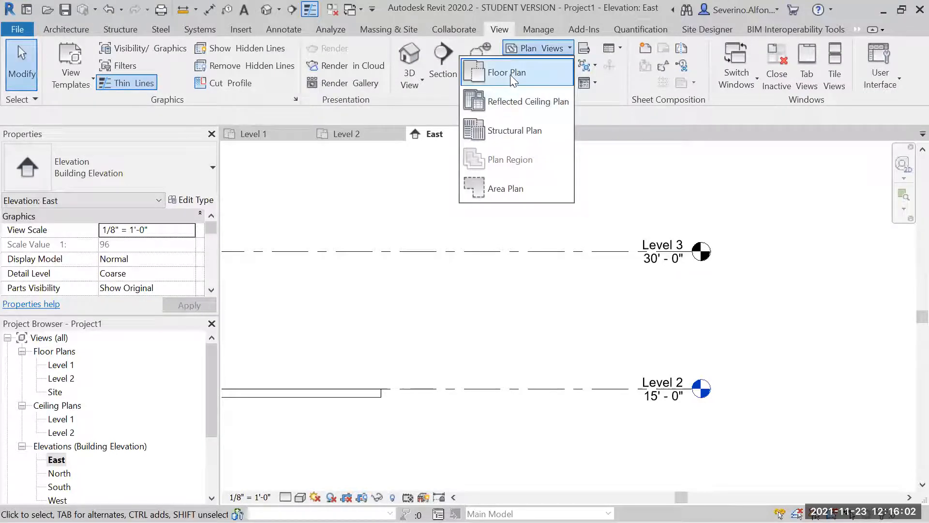
{"action": "left_click", "coordinate": [560, 271]}
{"action": "scroll", "coordinate": [558, 330], "scroll_direction": "down", "scroll_amount": 3}
{"action": "middle_click_drag", "start_coordinate": [558, 330], "coordinate": [576, 291]}
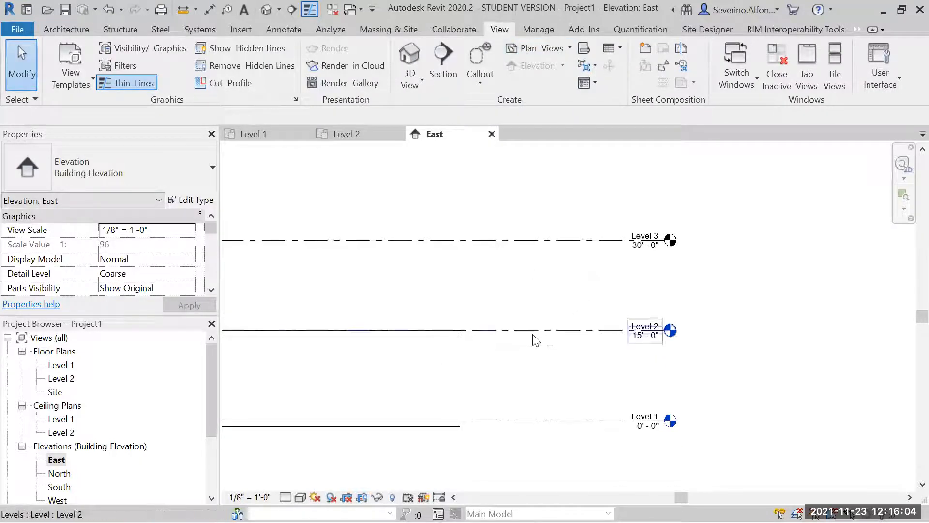
{"action": "scroll", "coordinate": [685, 269], "scroll_direction": "up", "scroll_amount": 1}
{"action": "scroll", "coordinate": [684, 269], "scroll_direction": "up", "scroll_amount": 2}
{"action": "middle_click_drag", "start_coordinate": [686, 379], "coordinate": [684, 411]}
{"action": "scroll", "coordinate": [679, 271], "scroll_direction": "down", "scroll_amount": 1}
{"action": "scroll", "coordinate": [683, 407], "scroll_direction": "down", "scroll_amount": 1}
{"action": "middle_click_drag", "start_coordinate": [666, 340], "coordinate": [674, 312]}
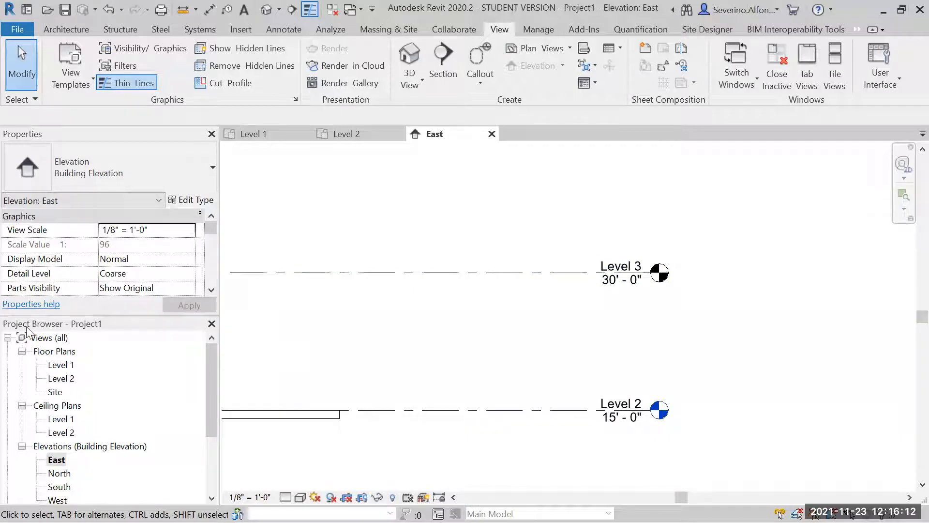
- Create a new floor plan view for Level 3
{"action": "left_click", "coordinate": [559, 46]}
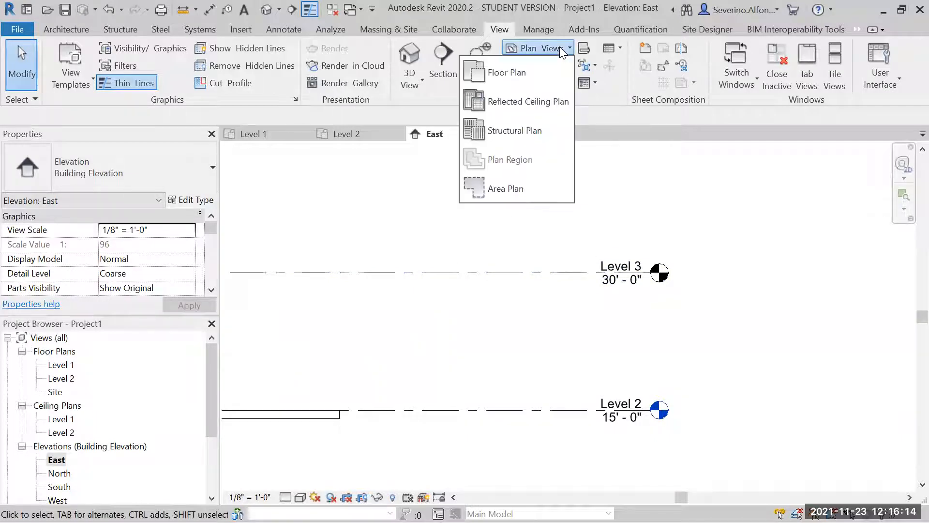
{"action": "left_click", "coordinate": [510, 75]}
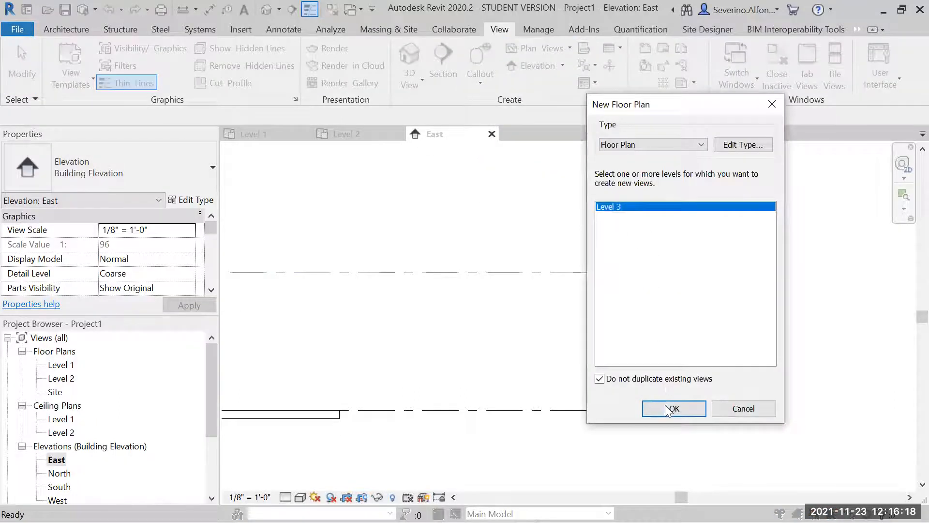
{"action": "left_click", "coordinate": [666, 408]}
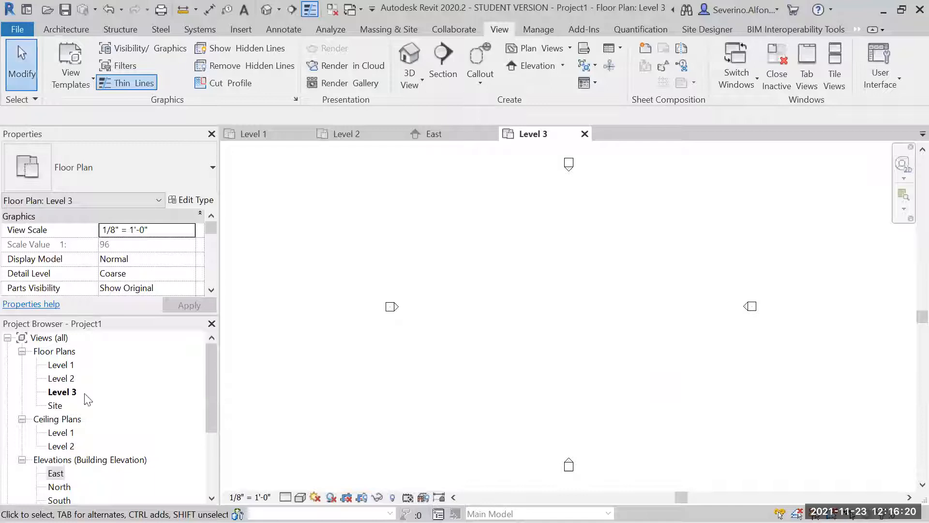
- Set the underlay base level of the Level 3 floor plan to Level 2
{"action": "middle_click_drag", "start_coordinate": [366, 376], "coordinate": [370, 353]}
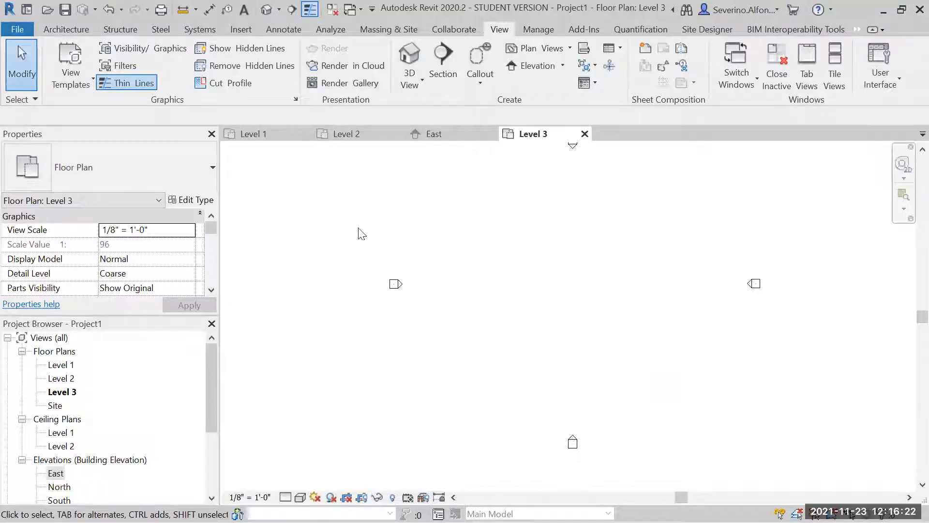
{"action": "left_click", "coordinate": [62, 28]}
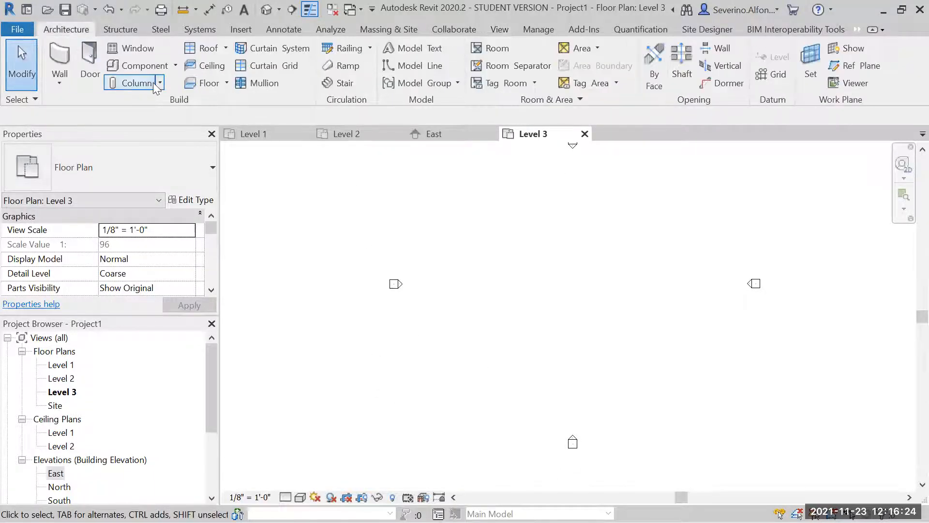
{"action": "scroll", "coordinate": [207, 240], "scroll_direction": "down", "scroll_amount": 5}
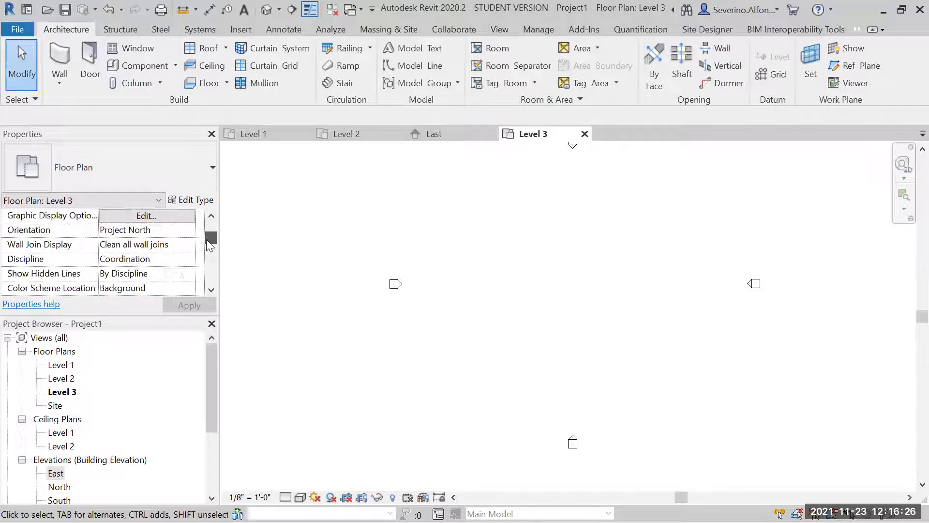
{"action": "left_click_drag", "start_coordinate": [208, 249], "coordinate": [208, 251]}
{"action": "left_click", "coordinate": [191, 247]}
{"action": "left_click", "coordinate": [192, 247]}
{"action": "left_click", "coordinate": [123, 282]}
{"action": "left_click", "coordinate": [187, 305]}
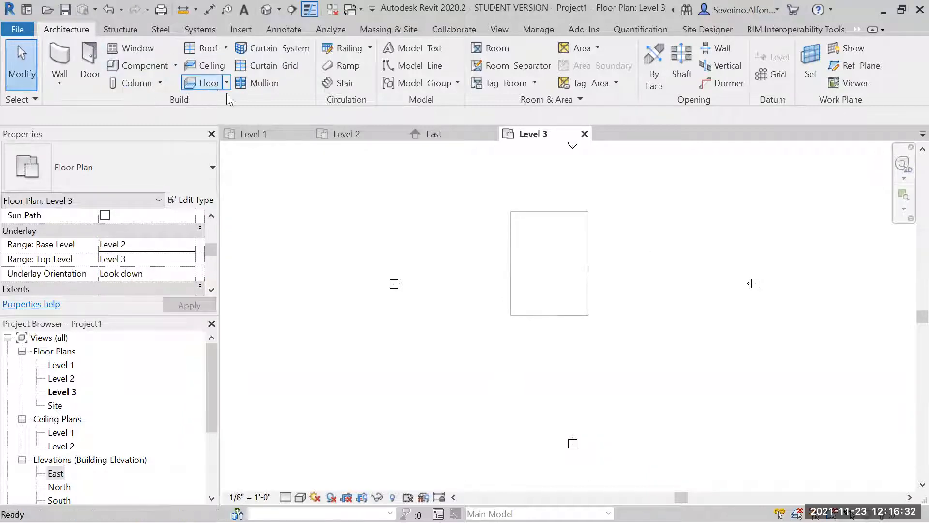
- Create a Wood Joist 10" - Ceramic Tile floor on Level 3 by picking the whole underlay floor outline as its boundary
{"action": "left_click", "coordinate": [206, 83]}
{"action": "left_click", "coordinate": [725, 82]}
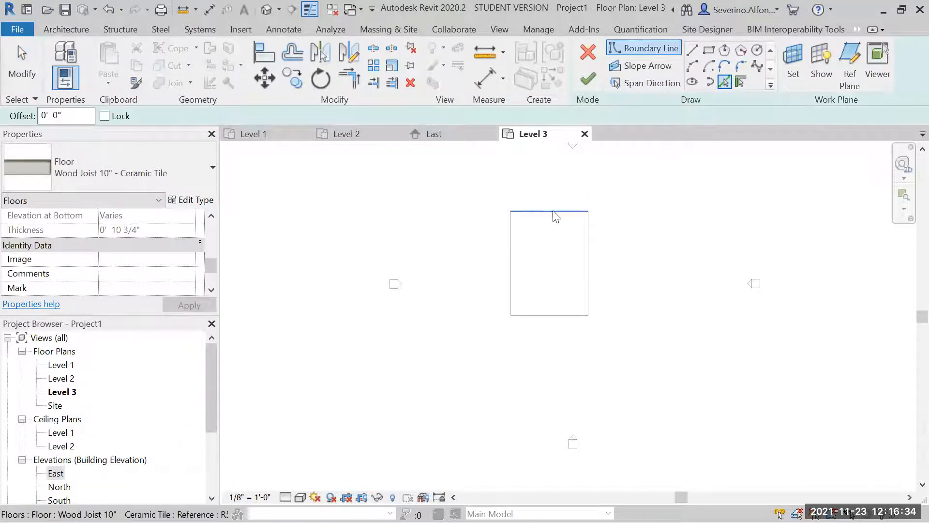
{"action": "key", "text": "Tab"}
{"action": "left_click", "coordinate": [550, 213]}
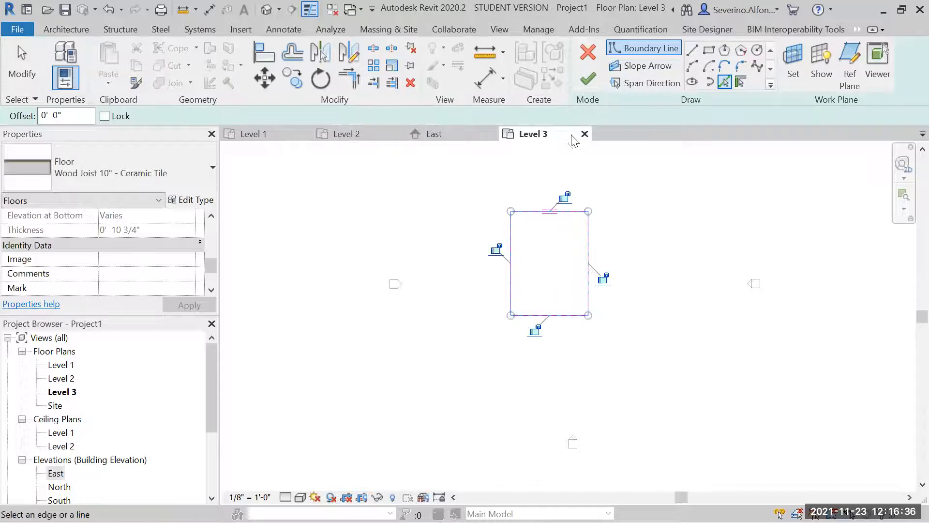
{"action": "left_click", "coordinate": [588, 78]}
{"action": "left_click", "coordinate": [372, 306]}
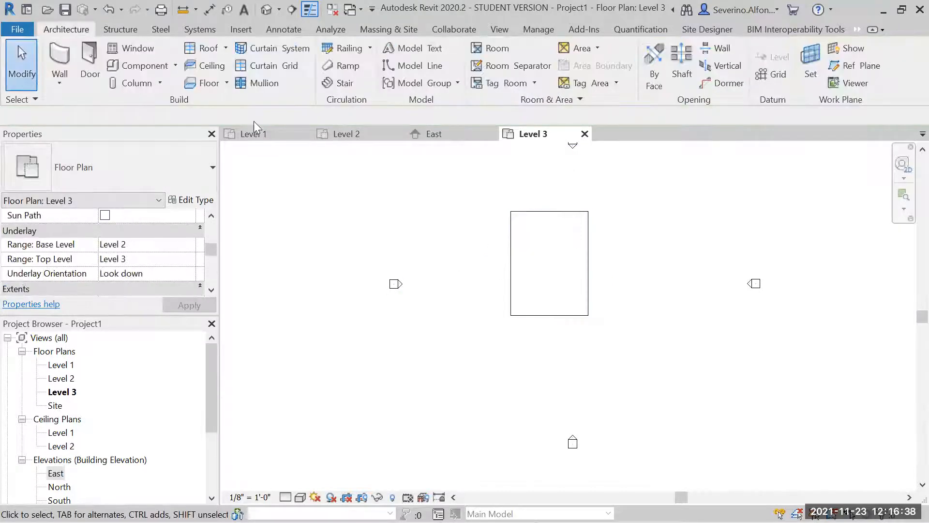
- Cut a rectangular opening in the Level 2 floor by adding an inner rectangle to its boundary, and inspect it in the 3D view
{"action": "double_click", "coordinate": [61, 378]}
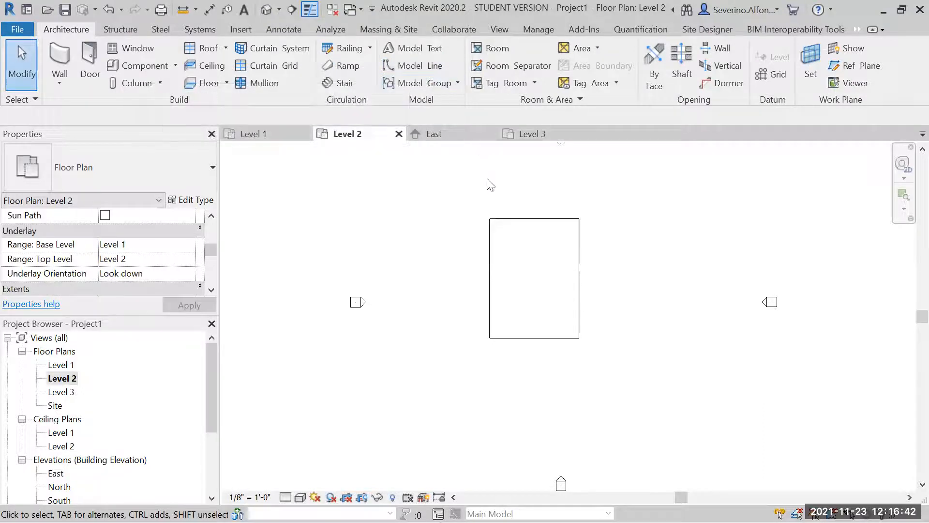
{"action": "left_click", "coordinate": [518, 218]}
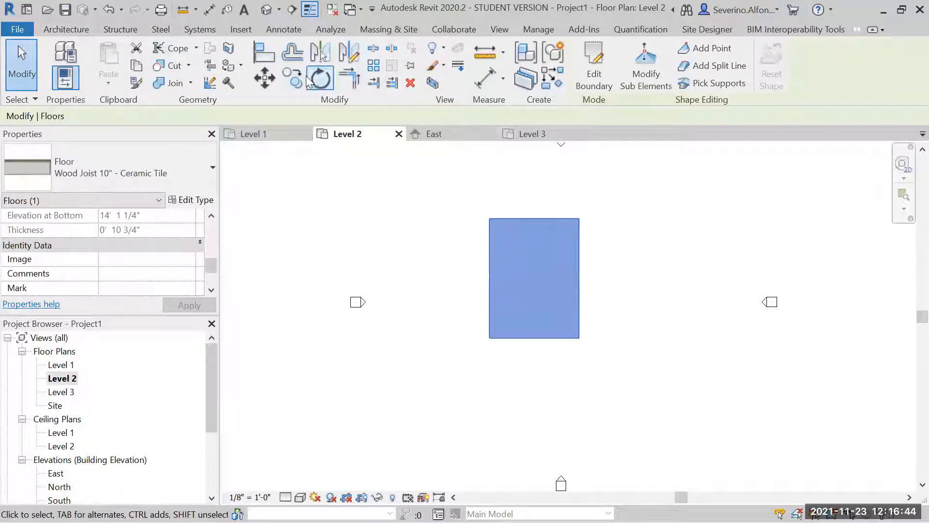
{"action": "left_click", "coordinate": [594, 73]}
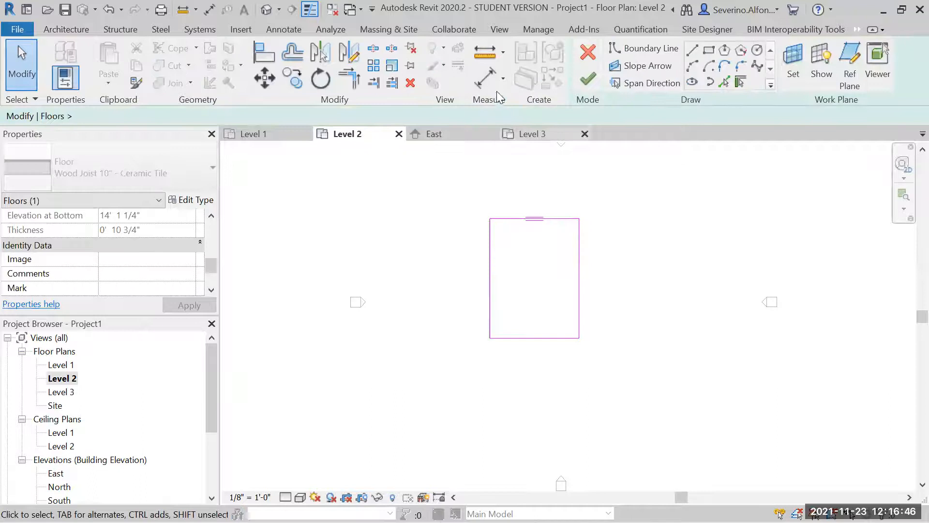
{"action": "left_click", "coordinate": [708, 49]}
{"action": "scroll", "coordinate": [514, 248], "scroll_direction": "up", "scroll_amount": 1}
{"action": "left_click", "coordinate": [503, 236]}
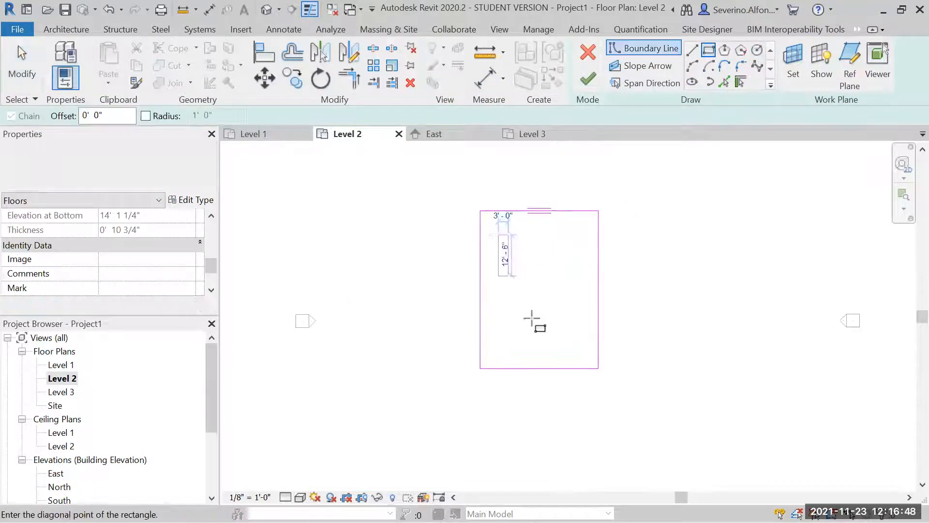
{"action": "left_click", "coordinate": [565, 341]}
{"action": "left_click", "coordinate": [588, 79]}
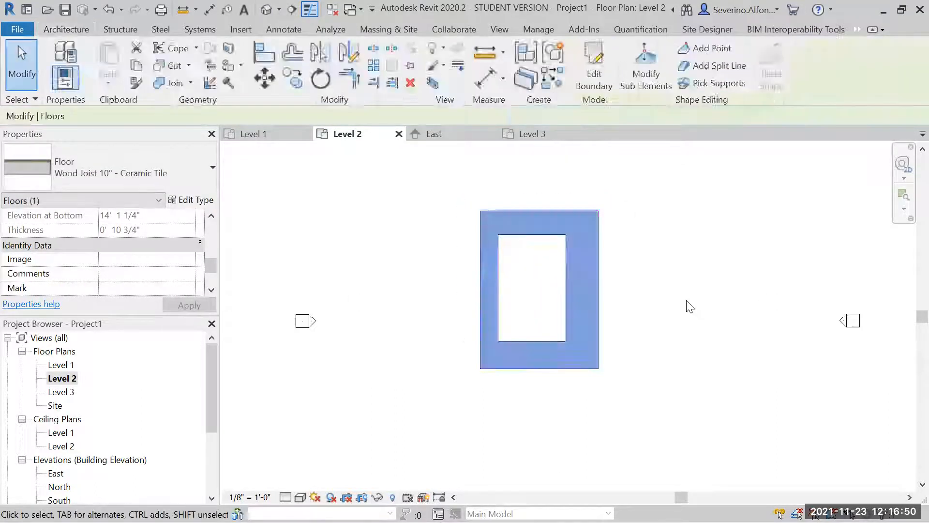
{"action": "left_click", "coordinate": [686, 304]}
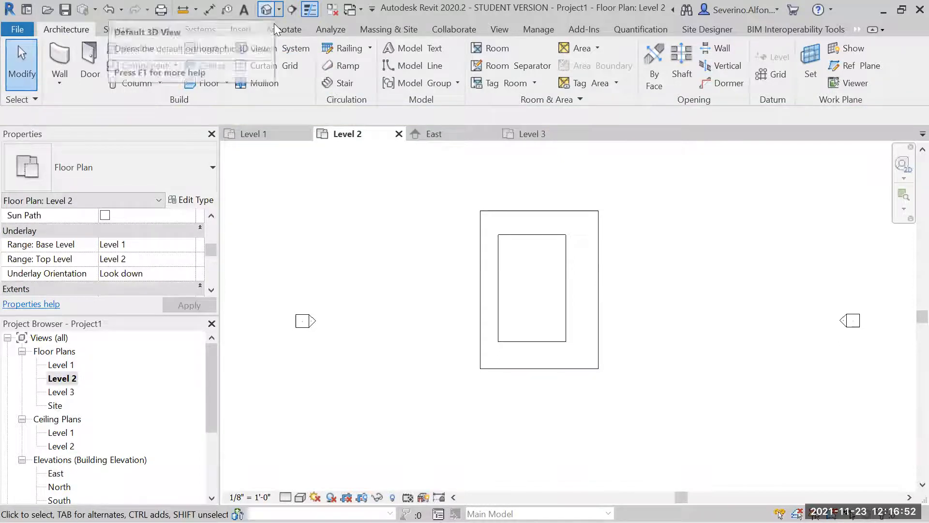
{"action": "left_click", "coordinate": [266, 9]}
{"action": "scroll", "coordinate": [561, 306], "scroll_direction": "up", "scroll_amount": 2}
{"action": "middle_click_drag", "start_coordinate": [561, 348], "coordinate": [532, 309], "text": "shift"}
- On Level 1, draw an L-shaped pair of Generic - 8" walls up to Level 2, about 37' and 21' long, inside the floor outline
{"action": "double_click", "coordinate": [57, 365]}
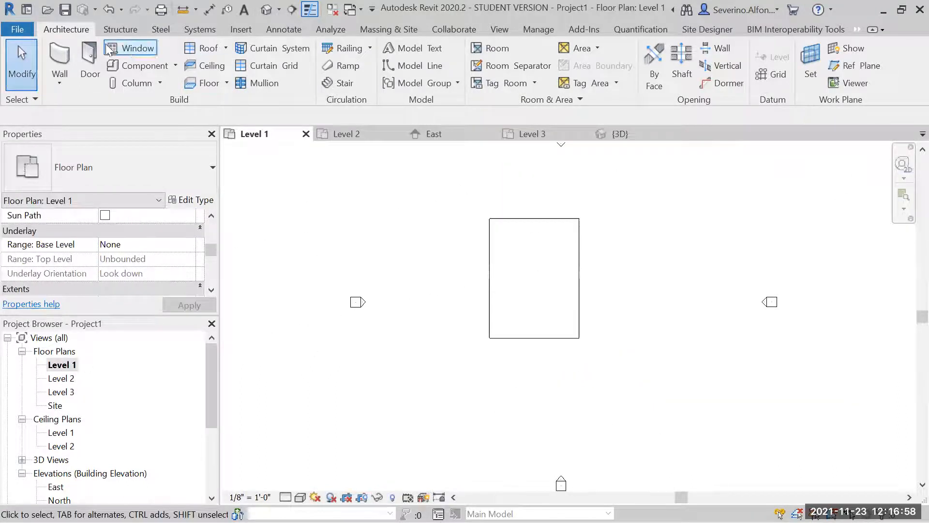
{"action": "left_click", "coordinate": [60, 83]}
{"action": "left_click", "coordinate": [63, 98]}
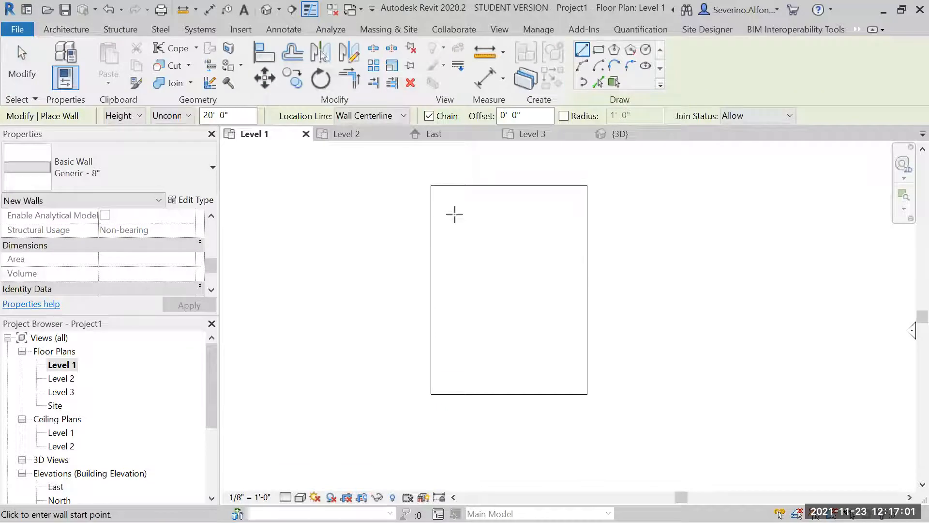
{"action": "left_click", "coordinate": [171, 116]}
{"action": "left_click", "coordinate": [176, 143]}
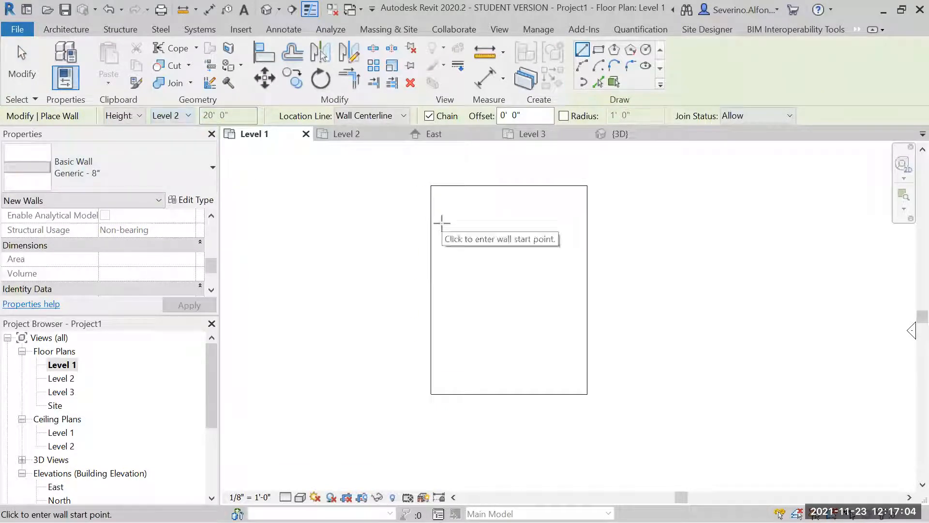
{"action": "left_click", "coordinate": [442, 224]}
{"action": "left_click", "coordinate": [442, 385]}
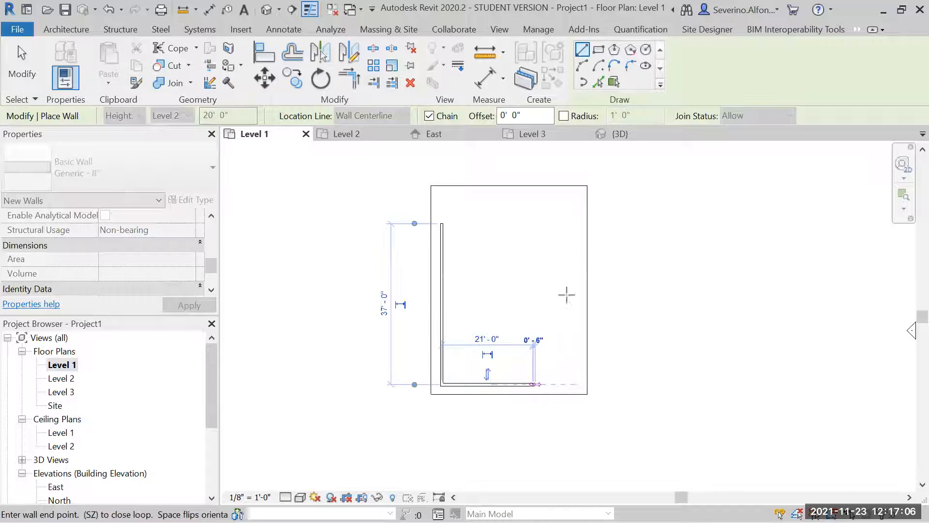
{"action": "key", "text": "Escape"}
- Draw a short horizontal wall near the upper right of the Level 1 floor and a perpendicular wall downward from its midpoint, forming a T
{"action": "left_click", "coordinate": [520, 213]}
{"action": "left_click", "coordinate": [555, 213]}
{"action": "key", "text": "Escape"}
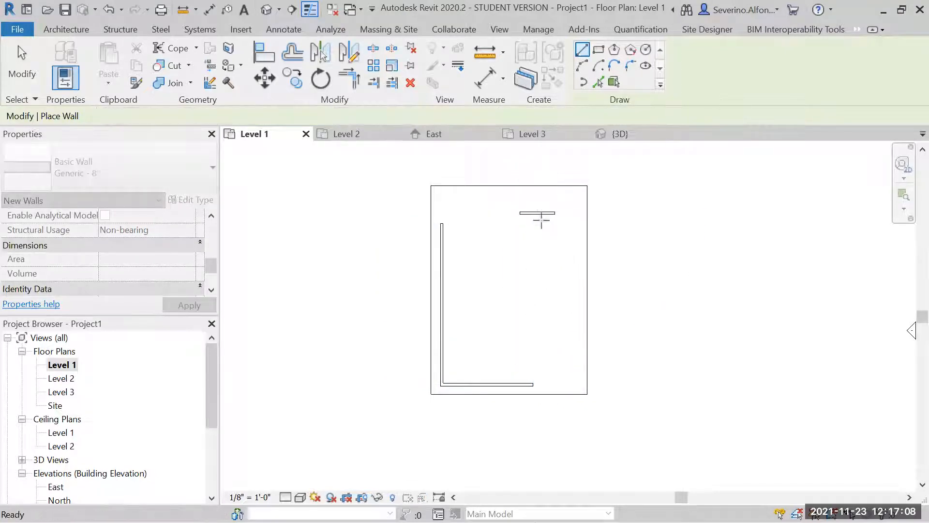
{"action": "left_click", "coordinate": [537, 213]}
{"action": "left_click", "coordinate": [537, 299]}
{"action": "key", "text": "Escape"}
{"action": "key", "text": "Escape"}
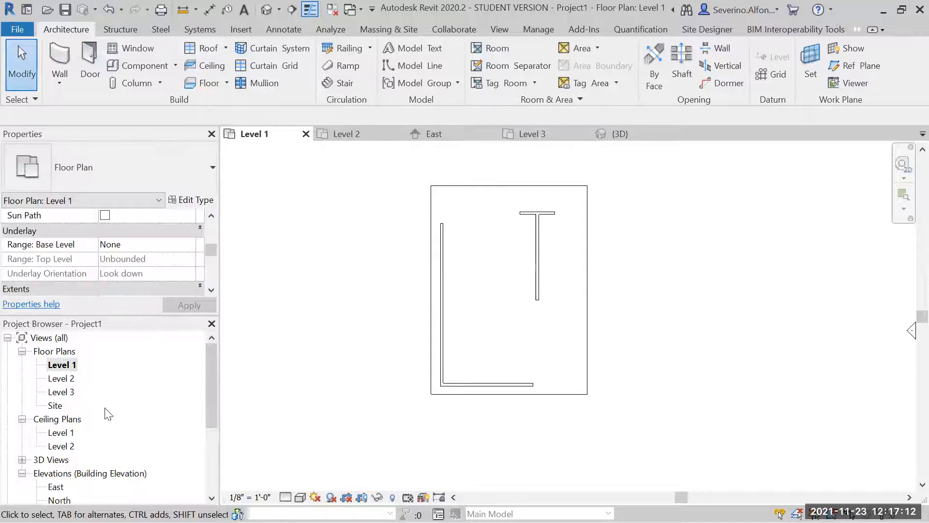
- Set the underlay base level of the Level 1 floor plan to Level 2
{"action": "mouse_move", "coordinate": [214, 249]}
{"action": "left_mouse_down"}
{"action": "mouse_move", "coordinate": [214, 268]}
{"action": "mouse_move", "coordinate": [220, 261]}
{"action": "left_mouse_up"}
{"action": "left_click", "coordinate": [192, 229]}
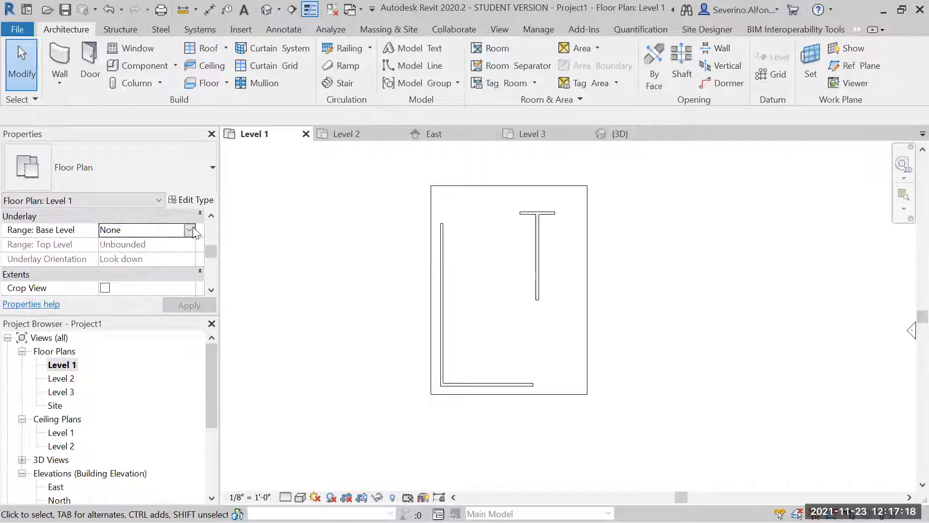
{"action": "left_click", "coordinate": [193, 229]}
{"action": "left_click", "coordinate": [121, 267]}
{"action": "left_click", "coordinate": [189, 306]}
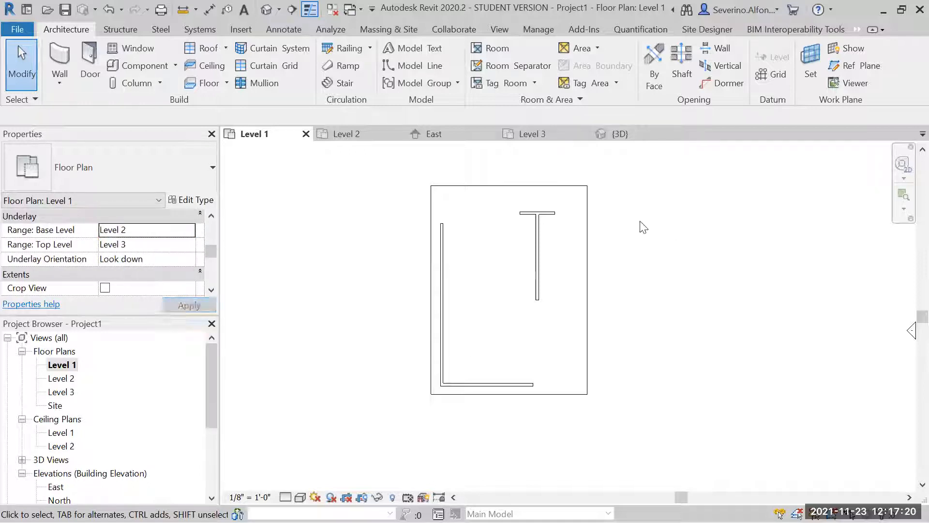
- Try an unbounded top level for the Level 1 plan's underlay, with Level 3 as the base level
{"action": "left_click", "coordinate": [189, 244]}
{"action": "left_click", "coordinate": [189, 243]}
{"action": "left_click", "coordinate": [130, 259]}
{"action": "left_click", "coordinate": [189, 306]}
{"action": "left_click", "coordinate": [190, 229]}
{"action": "left_click", "coordinate": [189, 229]}
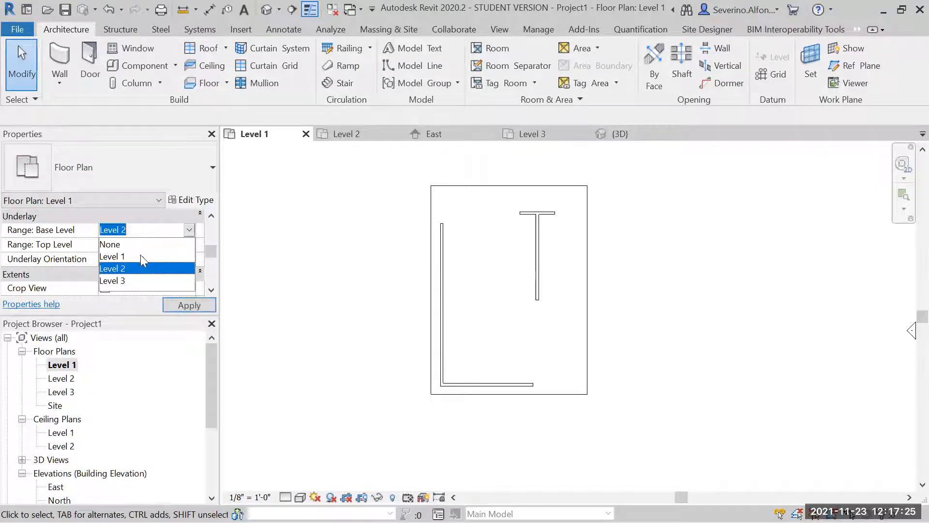
{"action": "left_click", "coordinate": [112, 281]}
{"action": "left_click", "coordinate": [189, 305]}
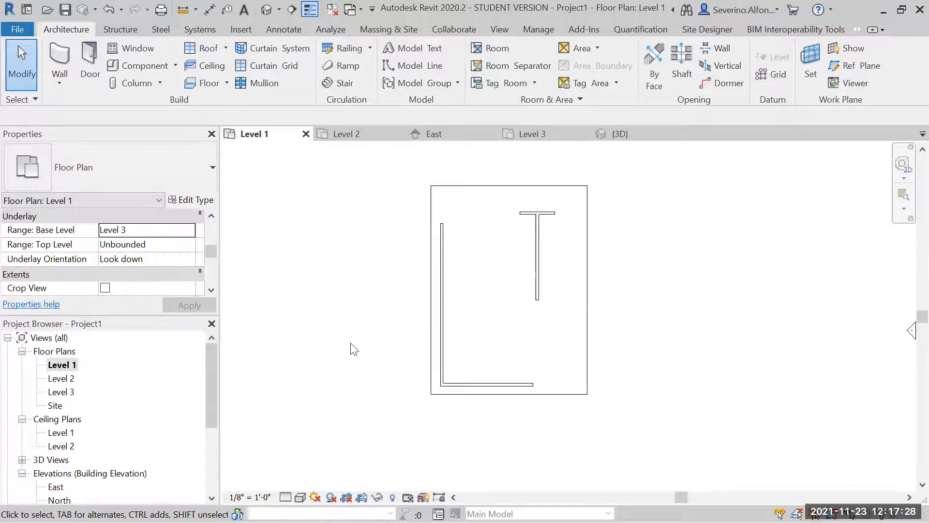
- Set the Level 1 plan's underlay range to base level Level 2 and top level Level 3
{"action": "middle_click_drag", "start_coordinate": [354, 348], "coordinate": [368, 371]}
{"action": "scroll", "coordinate": [212, 247], "scroll_direction": "up", "scroll_amount": 1}
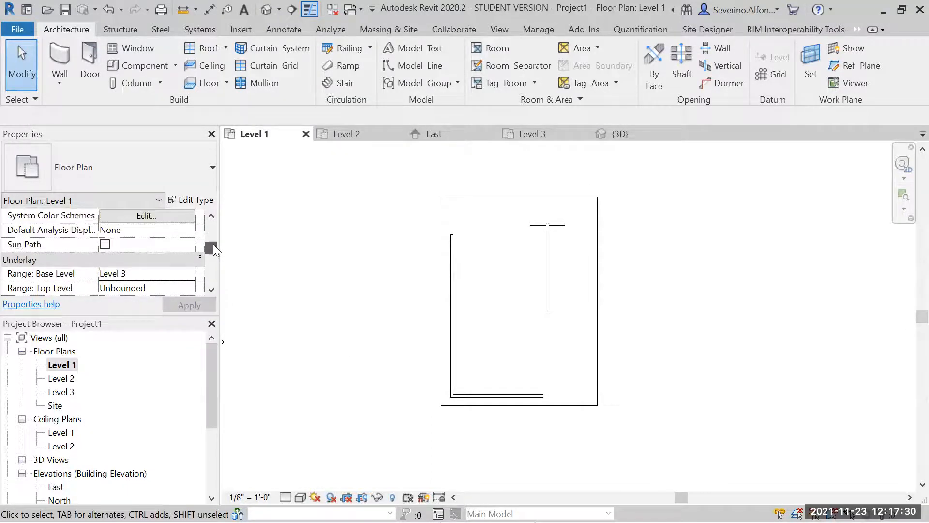
{"action": "left_click_drag", "start_coordinate": [213, 244], "coordinate": [213, 246]}
{"action": "left_click", "coordinate": [137, 259]}
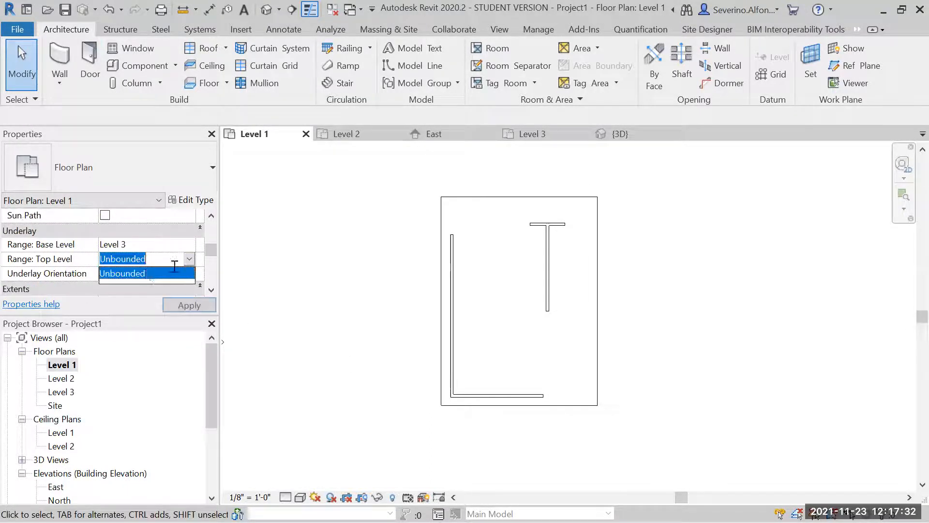
{"action": "left_click", "coordinate": [128, 272]}
{"action": "left_click", "coordinate": [191, 245]}
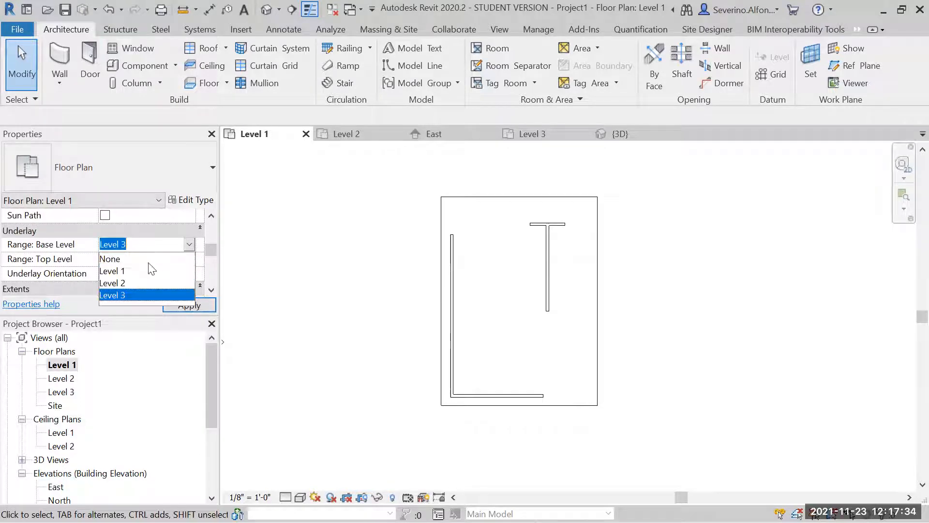
{"action": "left_click", "coordinate": [116, 283]}
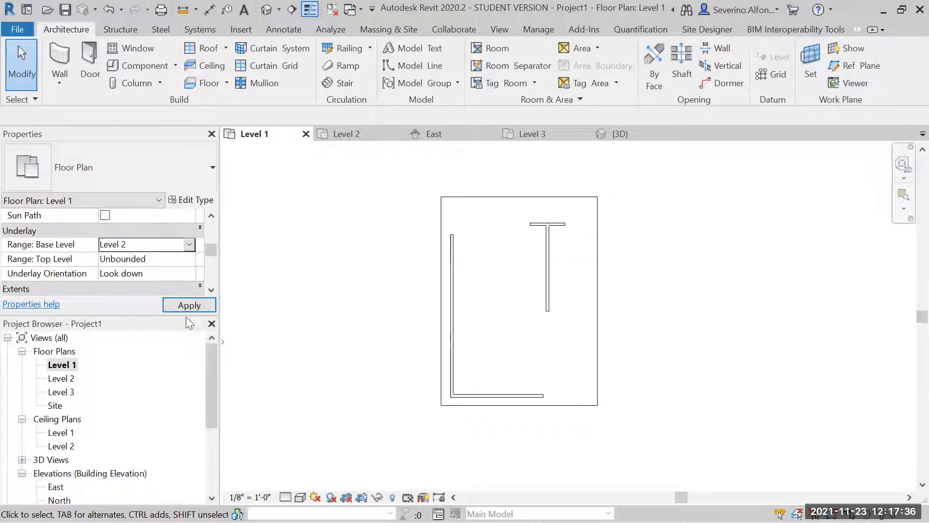
{"action": "left_click", "coordinate": [176, 259]}
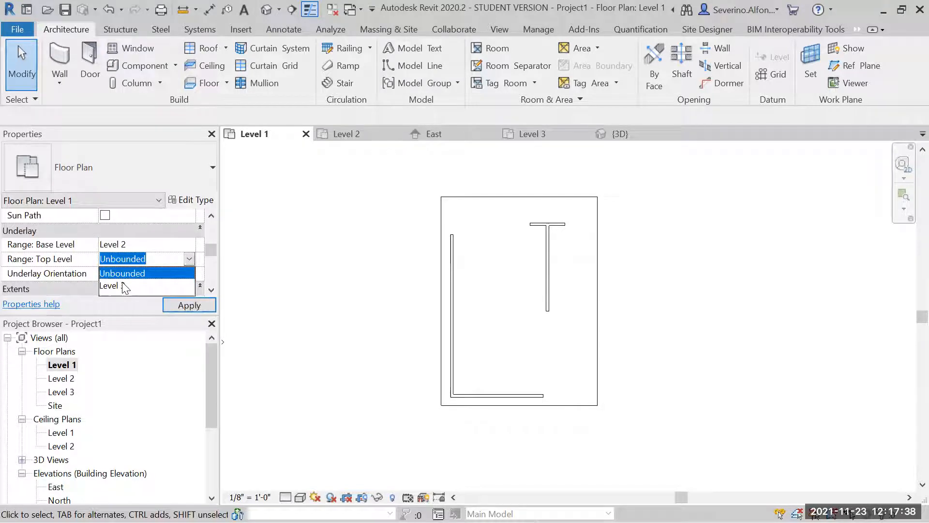
{"action": "left_click", "coordinate": [126, 285]}
{"action": "left_click", "coordinate": [180, 304]}
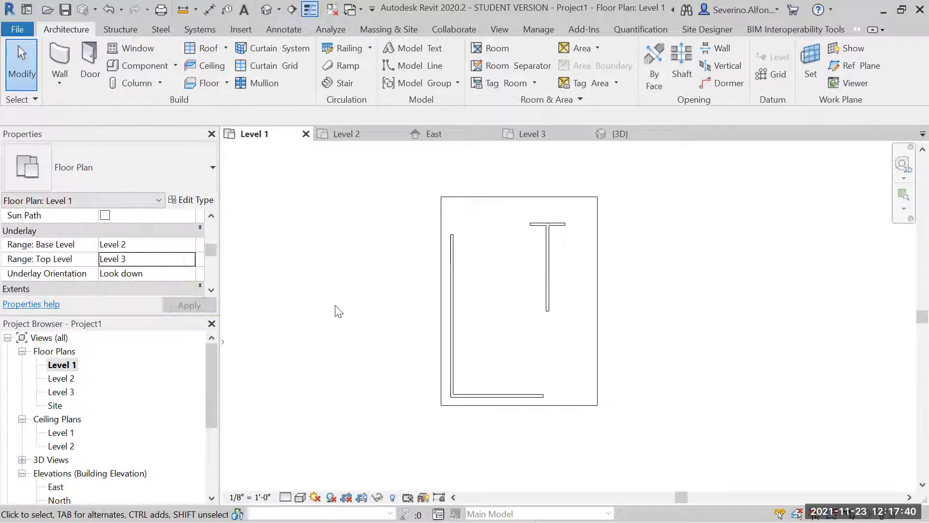
- Set the underlay base level of the Level 2 floor plan to None
{"action": "scroll", "coordinate": [385, 305], "scroll_direction": "down", "scroll_amount": 2}
{"action": "double_click", "coordinate": [62, 379]}
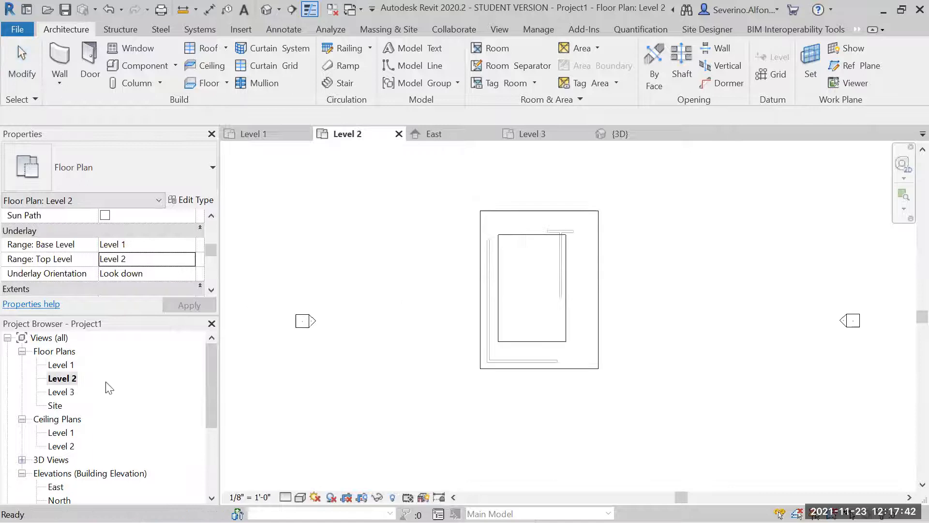
{"action": "scroll", "coordinate": [628, 327], "scroll_direction": "up", "scroll_amount": 2}
{"action": "left_click", "coordinate": [185, 244]}
{"action": "left_click", "coordinate": [189, 244]}
{"action": "left_click", "coordinate": [120, 258]}
{"action": "left_click", "coordinate": [183, 304]}
- Set the underlay orientation of the Level 1 floor plan to Look up
{"action": "double_click", "coordinate": [68, 366]}
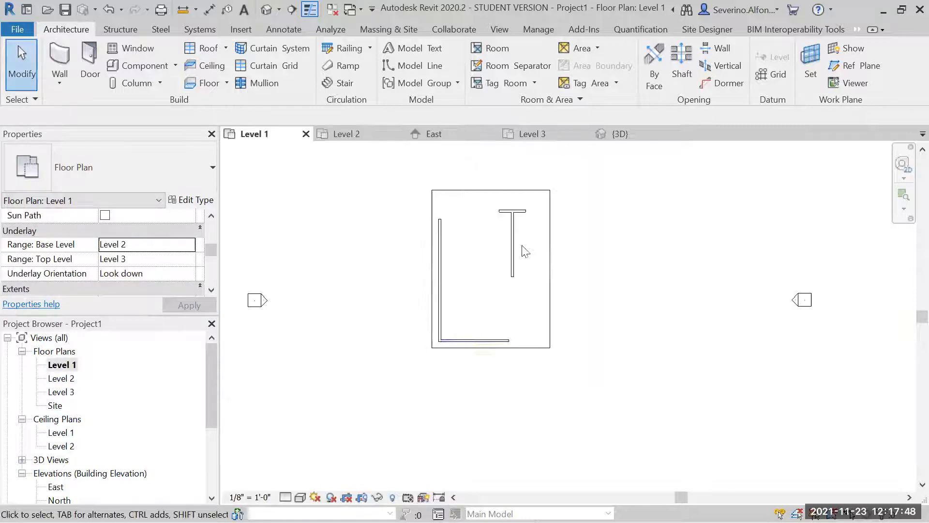
{"action": "scroll", "coordinate": [522, 246], "scroll_direction": "up", "scroll_amount": 2}
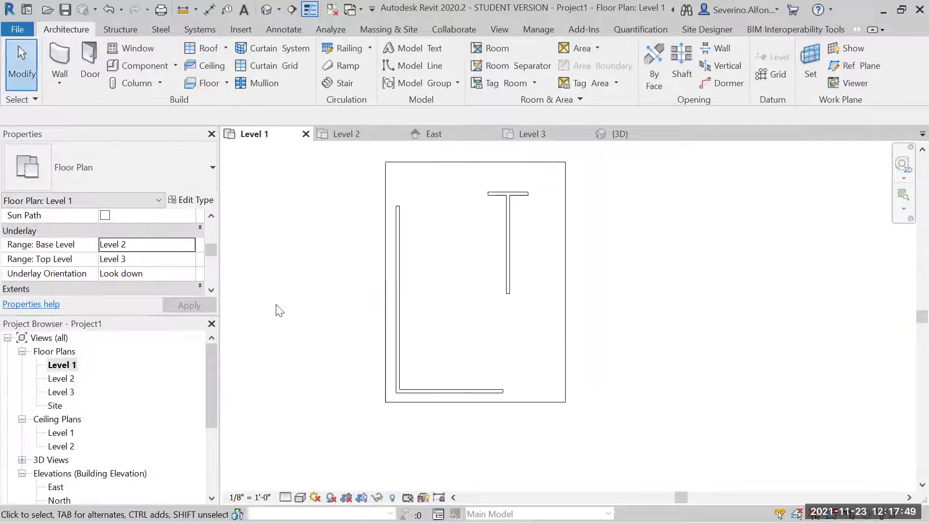
{"action": "left_click", "coordinate": [190, 276]}
{"action": "left_click", "coordinate": [130, 297]}
{"action": "left_click", "coordinate": [190, 305]}
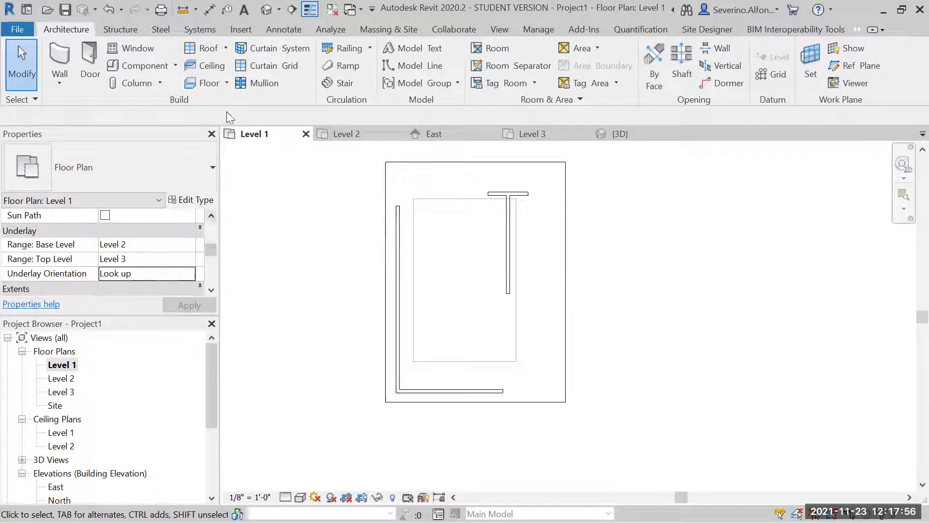
- Start a stair from Level 1 to Level 2 and draw its first straight run upward inside the opening, about 12'-10" long
{"action": "left_click", "coordinate": [337, 91]}
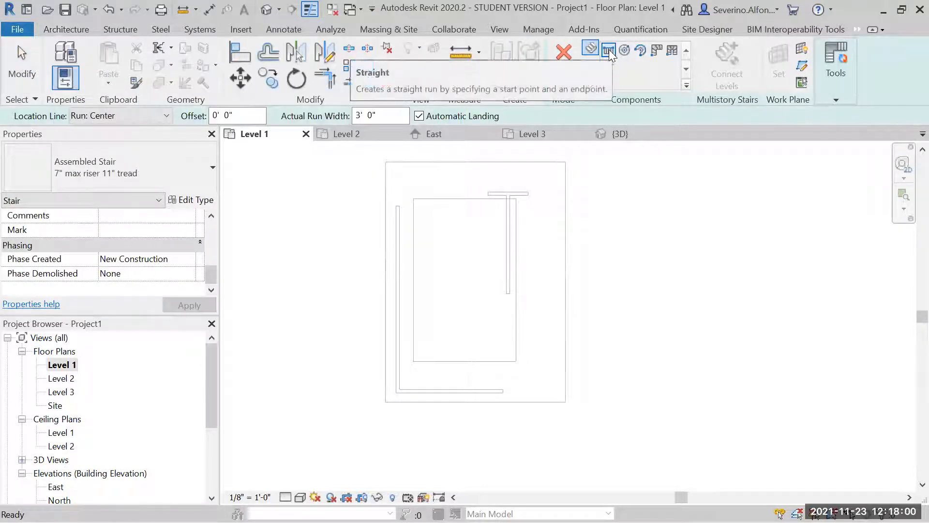
{"action": "scroll", "coordinate": [451, 286], "scroll_direction": "up", "scroll_amount": 1}
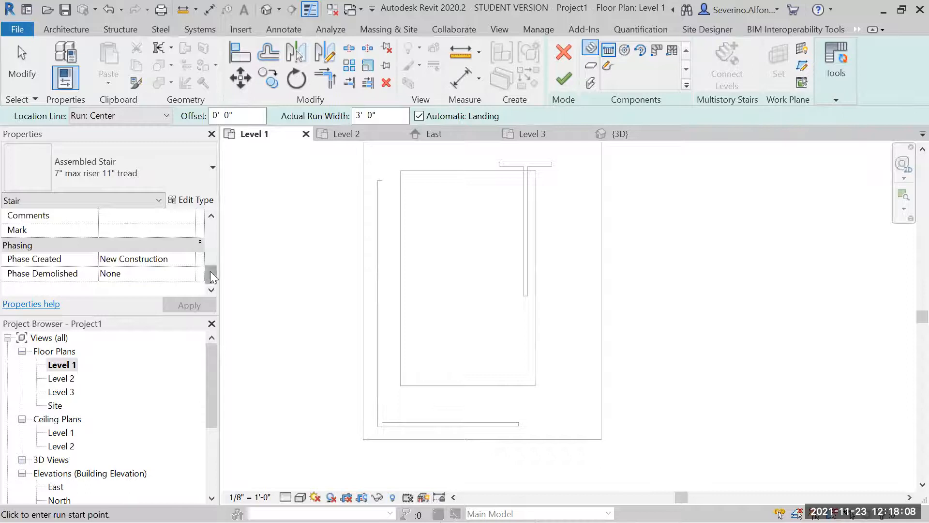
{"action": "left_click_drag", "start_coordinate": [207, 271], "coordinate": [214, 224]}
{"action": "left_click", "coordinate": [422, 277]}
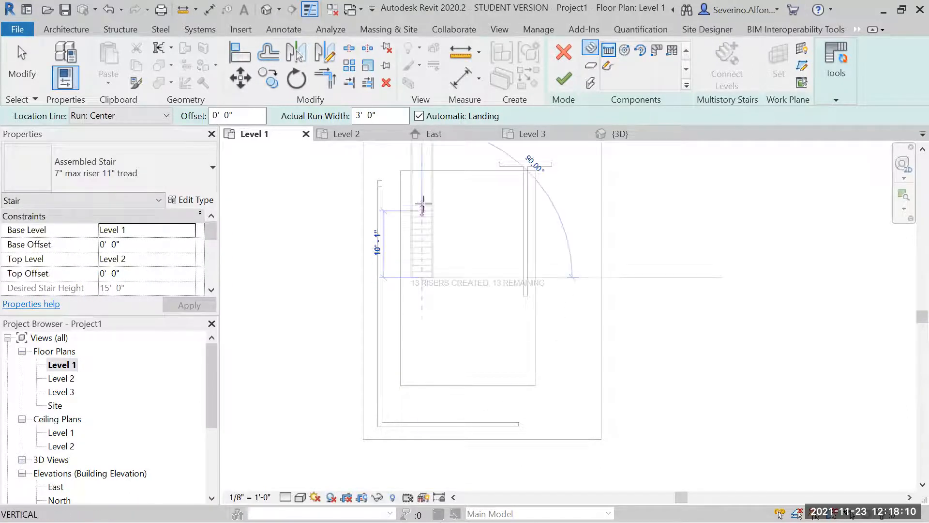
{"action": "scroll", "coordinate": [416, 232], "scroll_direction": "up", "scroll_amount": 3}
{"action": "left_click", "coordinate": [407, 282]}
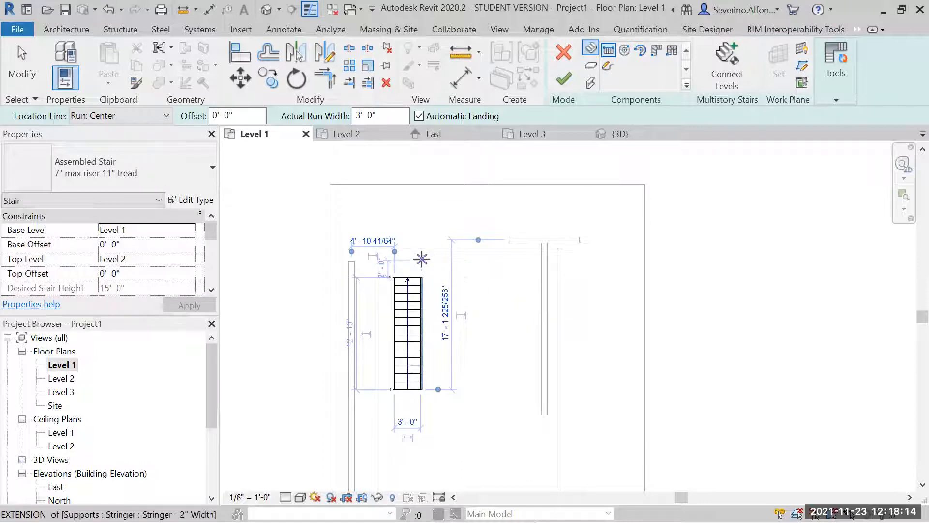
- Draw the second straight run at a right angle toward the right, using the remaining 11 risers
{"action": "left_click", "coordinate": [421, 259]}
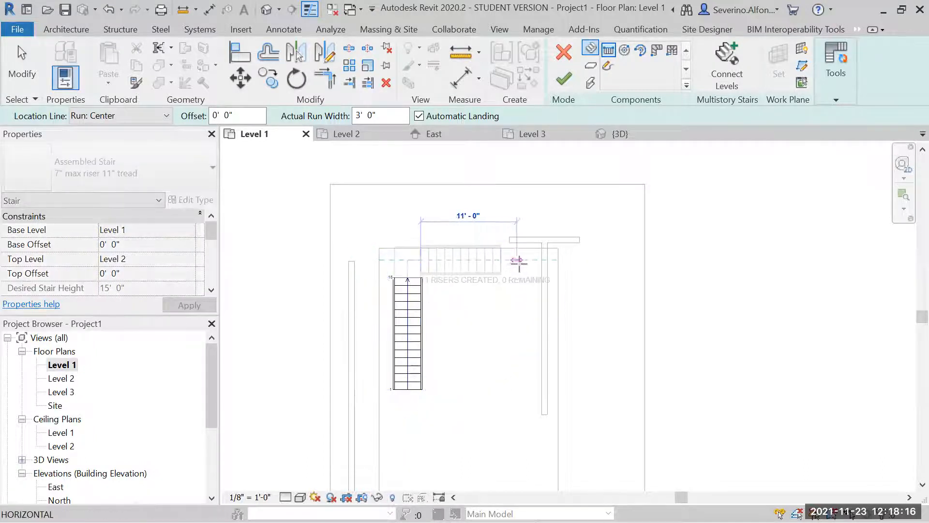
{"action": "left_click", "coordinate": [501, 260]}
{"action": "key", "text": "Escape"}
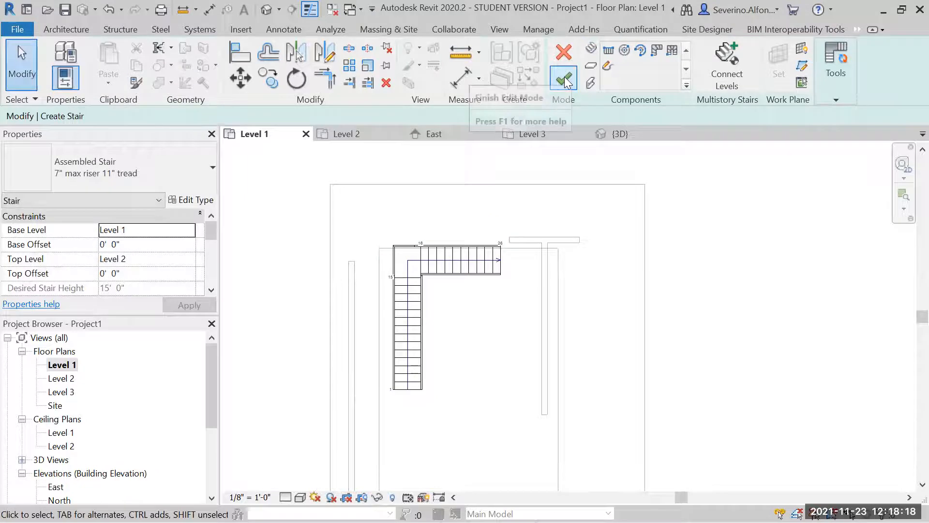
- Move the vertical lower run left so its outer side meets the left edge of the floor opening
{"action": "scroll", "coordinate": [419, 326], "scroll_direction": "up", "scroll_amount": 2}
{"action": "left_click", "coordinate": [416, 320]}
{"action": "key", "text": "m"}
{"action": "key", "text": "v"}
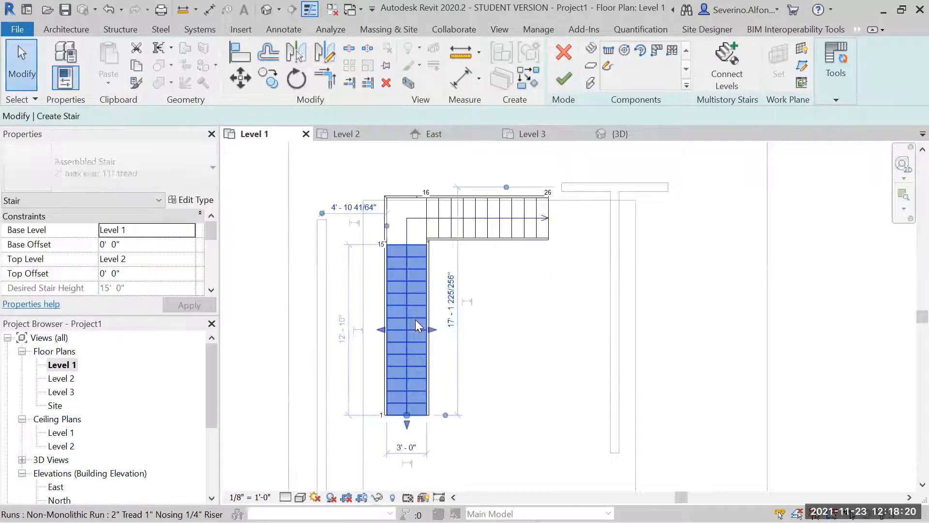
{"action": "scroll", "coordinate": [384, 346], "scroll_direction": "up", "scroll_amount": 2}
{"action": "left_click", "coordinate": [387, 343]}
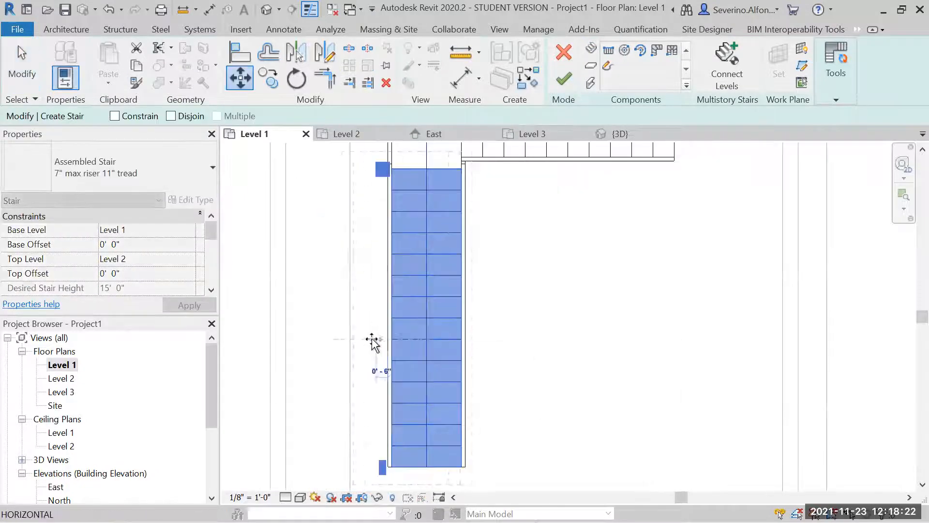
{"action": "left_click", "coordinate": [353, 335]}
{"action": "scroll", "coordinate": [442, 232], "scroll_direction": "down", "scroll_amount": 3}
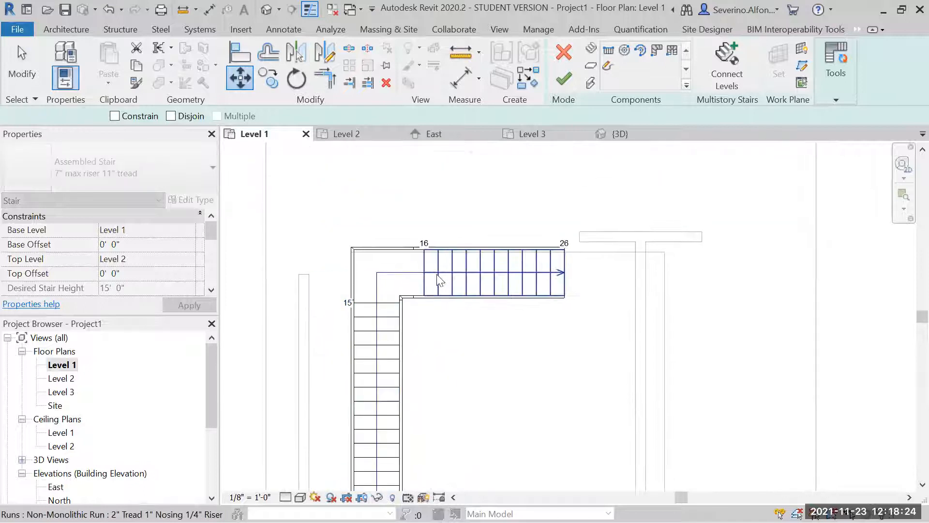
- Move the horizontal upper run left so its first riser lines up with the inner side of the lower run
{"action": "left_click", "coordinate": [429, 264]}
{"action": "key", "text": "v"}
{"action": "scroll", "coordinate": [416, 278], "scroll_direction": "up", "scroll_amount": 3}
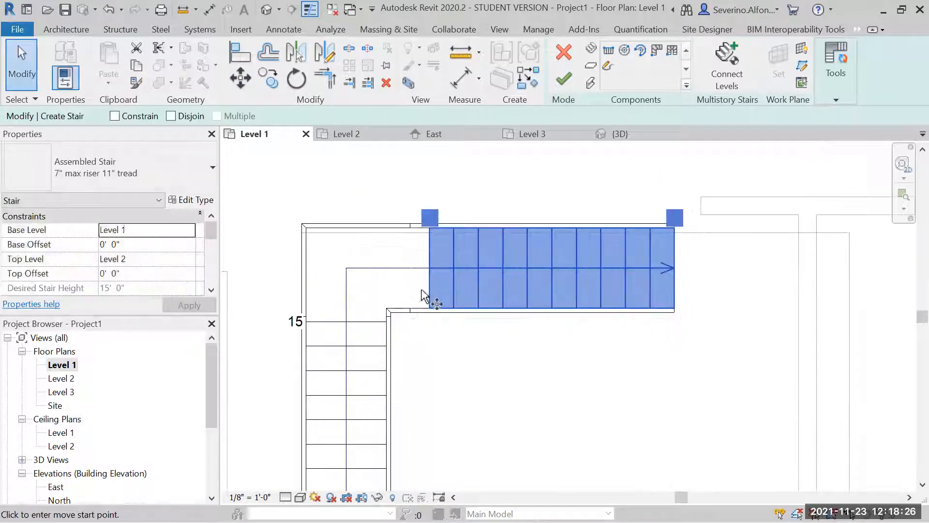
{"action": "left_click", "coordinate": [429, 309]}
{"action": "left_click", "coordinate": [387, 308]}
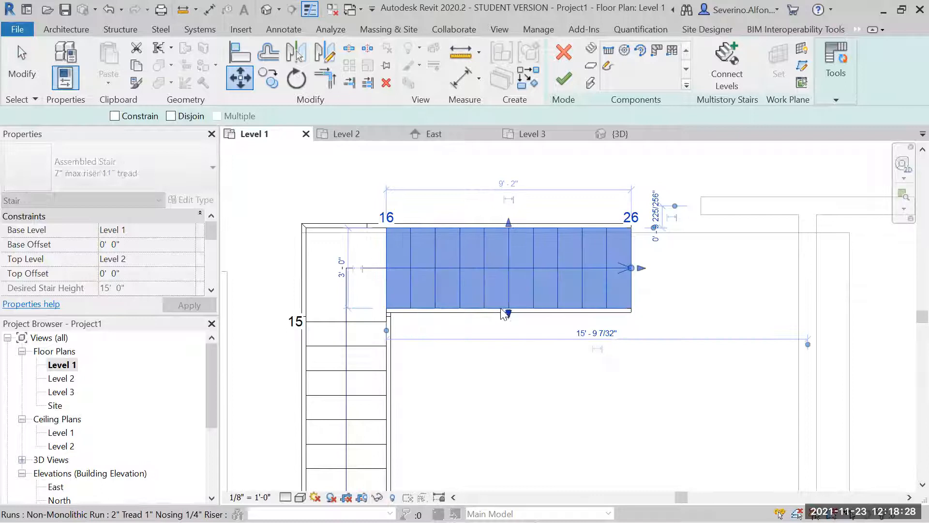
{"action": "left_click", "coordinate": [509, 332]}
{"action": "scroll", "coordinate": [507, 390], "scroll_direction": "down", "scroll_amount": 2}
{"action": "left_click_drag", "start_coordinate": [503, 387], "coordinate": [402, 306]}
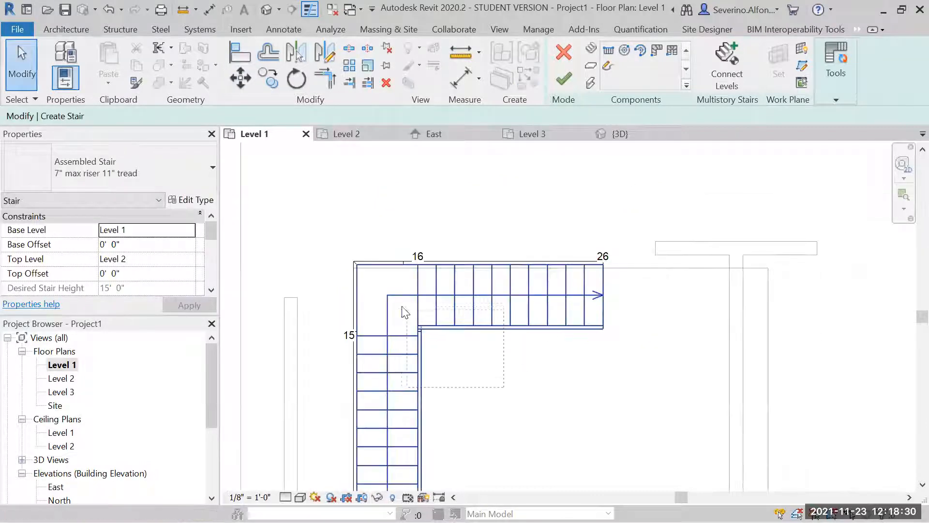
{"action": "key", "text": "m"}
{"action": "key", "text": "v"}
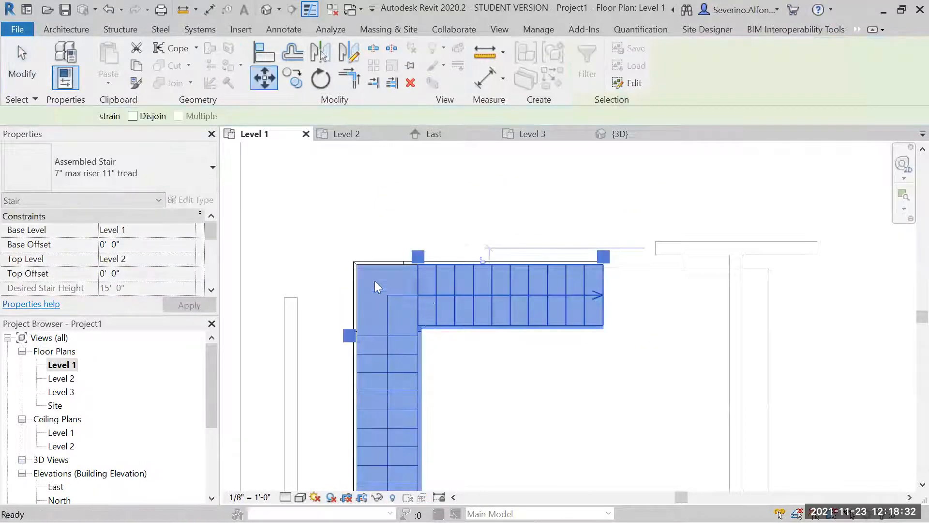
{"action": "key", "text": "Escape"}
- Move the whole stair down so its outer side meets the opening's upper edge, and finish the stair
{"action": "scroll", "coordinate": [362, 272], "scroll_direction": "down", "scroll_amount": 2}
{"action": "left_click_drag", "start_coordinate": [352, 260], "coordinate": [489, 445]}
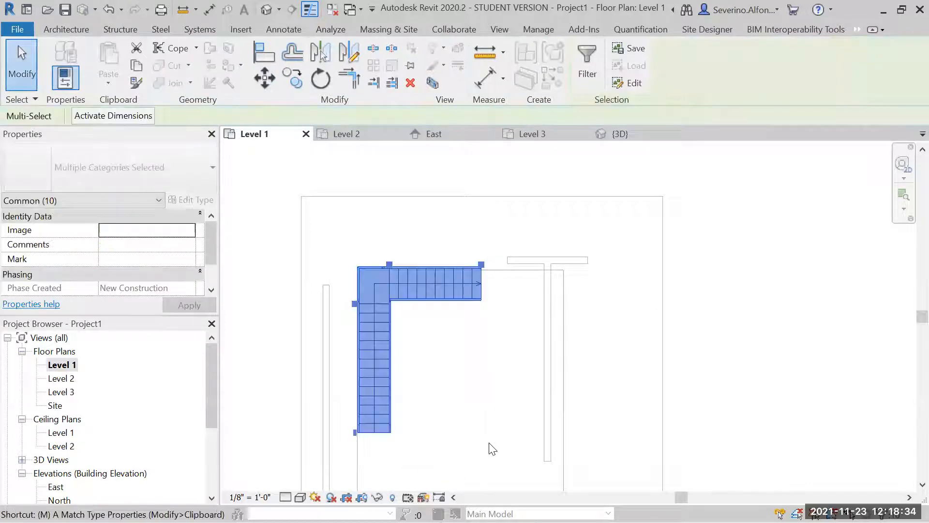
{"action": "key", "text": "m"}
{"action": "key", "text": "v"}
{"action": "scroll", "coordinate": [438, 261], "scroll_direction": "up", "scroll_amount": 3}
{"action": "left_click", "coordinate": [433, 237]}
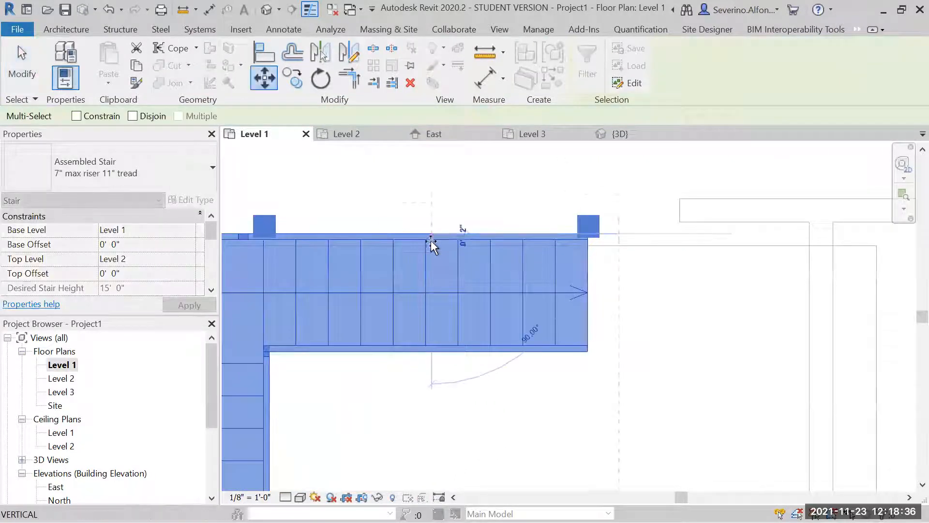
{"action": "left_click", "coordinate": [430, 246]}
{"action": "scroll", "coordinate": [477, 363], "scroll_direction": "down", "scroll_amount": 3}
{"action": "key", "text": "Escape"}
{"action": "middle_click_drag", "start_coordinate": [471, 386], "coordinate": [535, 243]}
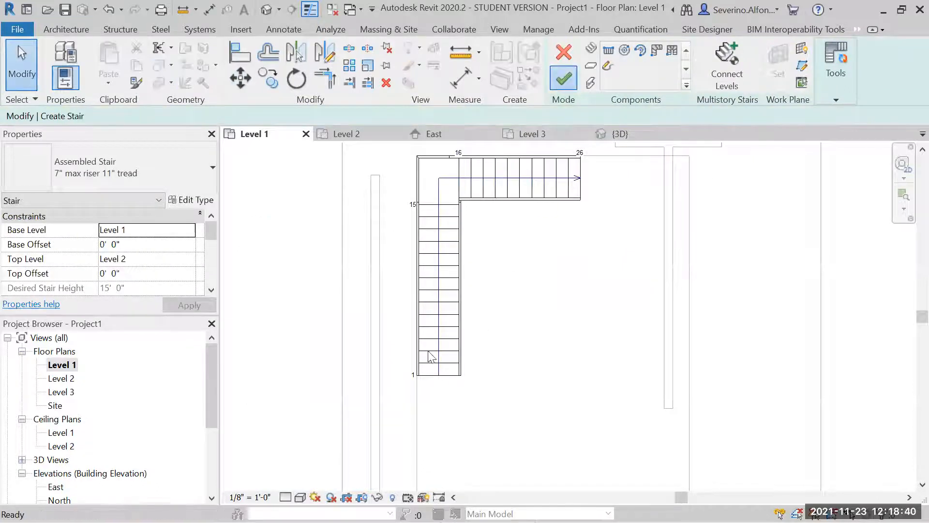
- Move the long left wall right so its inner face meets the outer side of the stair
{"action": "left_click", "coordinate": [379, 328]}
{"action": "key", "text": "m"}
{"action": "key", "text": "v"}
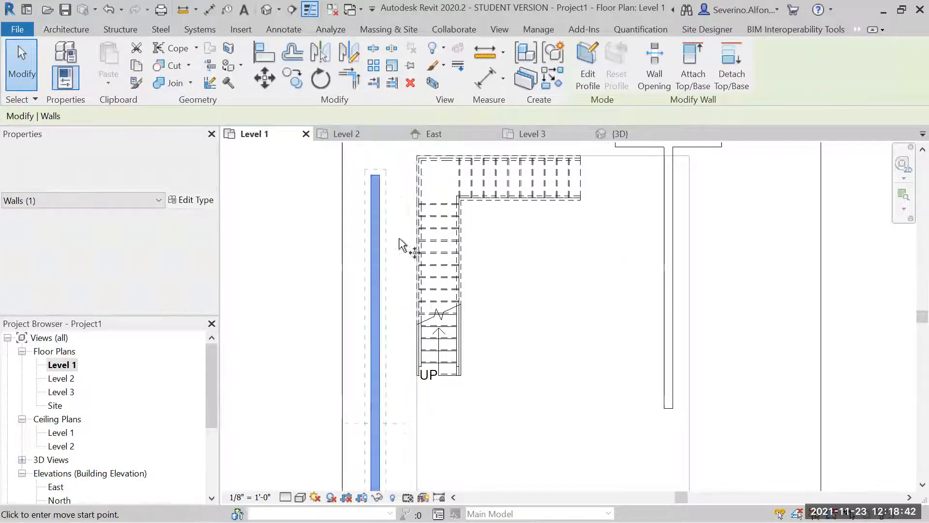
{"action": "left_click", "coordinate": [387, 199]}
{"action": "scroll", "coordinate": [516, 235], "scroll_direction": "down", "scroll_amount": 1}
{"action": "middle_click_drag", "start_coordinate": [557, 267], "coordinate": [551, 305]}
{"action": "key", "text": "Escape"}
- Move the right wall to the opening's right edge and align the upper wall with the opening's upper edge
{"action": "left_click_drag", "start_coordinate": [627, 255], "coordinate": [649, 255]}
{"action": "left_click", "coordinate": [618, 204]}
{"action": "mouse_move", "coordinate": [621, 215]}
{"action": "left_mouse_down"}
{"action": "mouse_move", "coordinate": [618, 236]}
{"action": "mouse_move", "coordinate": [622, 208]}
{"action": "left_mouse_up"}
{"action": "scroll", "coordinate": [623, 208], "scroll_direction": "up", "scroll_amount": 5}
{"action": "key", "text": "a"}
{"action": "key", "text": "l"}
{"action": "left_click", "coordinate": [601, 194]}
{"action": "scroll", "coordinate": [541, 233], "scroll_direction": "down", "scroll_amount": 1}
{"action": "key", "text": "Escape"}
{"action": "key", "text": "Escape"}
- Extend the upper wall's left end along the horizontal stair run to near the landing
{"action": "left_click", "coordinate": [506, 215]}
{"action": "scroll", "coordinate": [506, 217], "scroll_direction": "down", "scroll_amount": 2}
{"action": "key", "text": "Escape"}
{"action": "left_click", "coordinate": [524, 206]}
{"action": "left_click_drag", "start_coordinate": [504, 211], "coordinate": [289, 206]}
{"action": "left_click_drag", "start_coordinate": [384, 212], "coordinate": [328, 212]}
{"action": "key", "text": "Escape"}
{"action": "scroll", "coordinate": [375, 329], "scroll_direction": "down", "scroll_amount": 2}
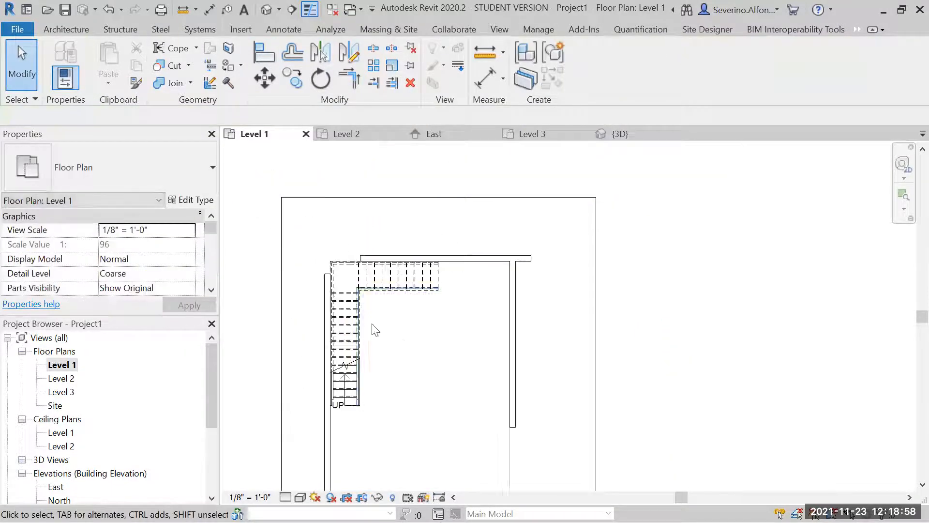
- Shorten the left wall by pulling its upper end down to near the landing's lower edge
{"action": "scroll", "coordinate": [325, 288], "scroll_direction": "up", "scroll_amount": 2}
{"action": "left_click", "coordinate": [326, 287]}
{"action": "left_click_drag", "start_coordinate": [328, 269], "coordinate": [328, 286]}
{"action": "scroll", "coordinate": [372, 308], "scroll_direction": "up", "scroll_amount": 2}
- Edit the stair and move the vertical run up toward the inner corner to reduce the landing's depth
{"action": "left_click", "coordinate": [365, 317]}
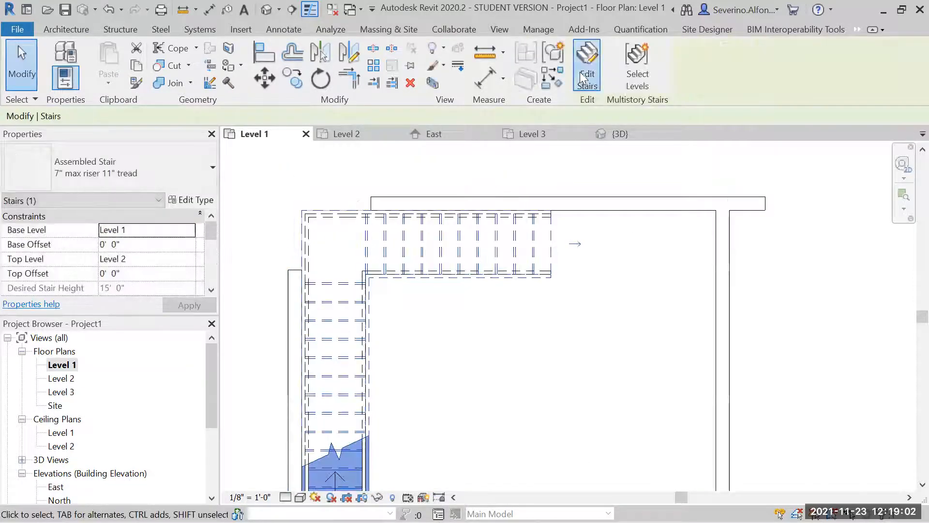
{"action": "double_click", "coordinate": [350, 289]}
{"action": "left_click", "coordinate": [348, 296]}
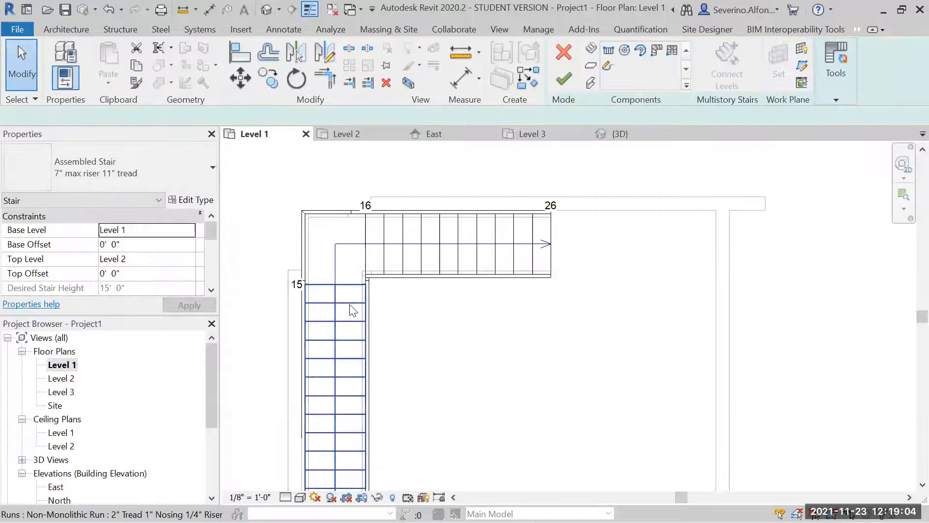
{"action": "left_click", "coordinate": [349, 304]}
{"action": "scroll", "coordinate": [349, 304], "scroll_direction": "up", "scroll_amount": 2}
{"action": "key", "text": "m"}
{"action": "key", "text": "v"}
{"action": "left_click", "coordinate": [382, 262]}
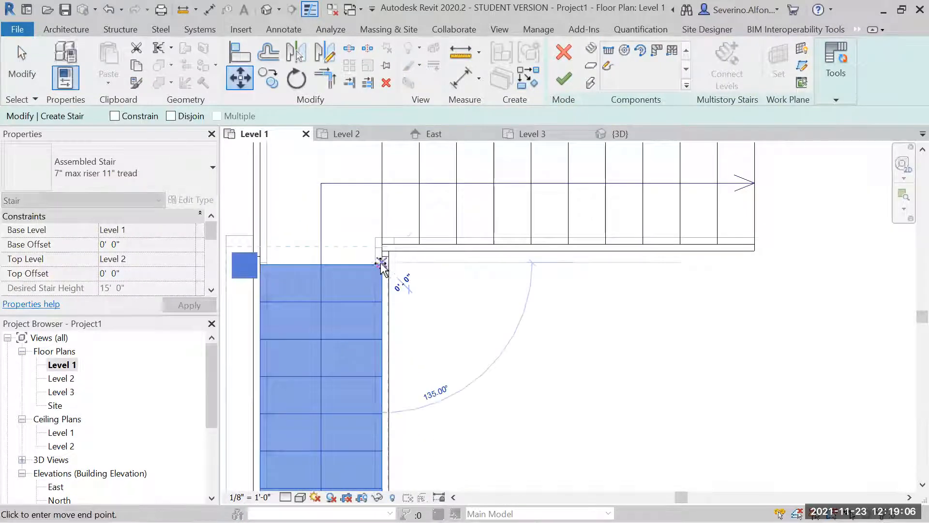
{"action": "left_click", "coordinate": [382, 246]}
{"action": "scroll", "coordinate": [373, 253], "scroll_direction": "up", "scroll_amount": 3}
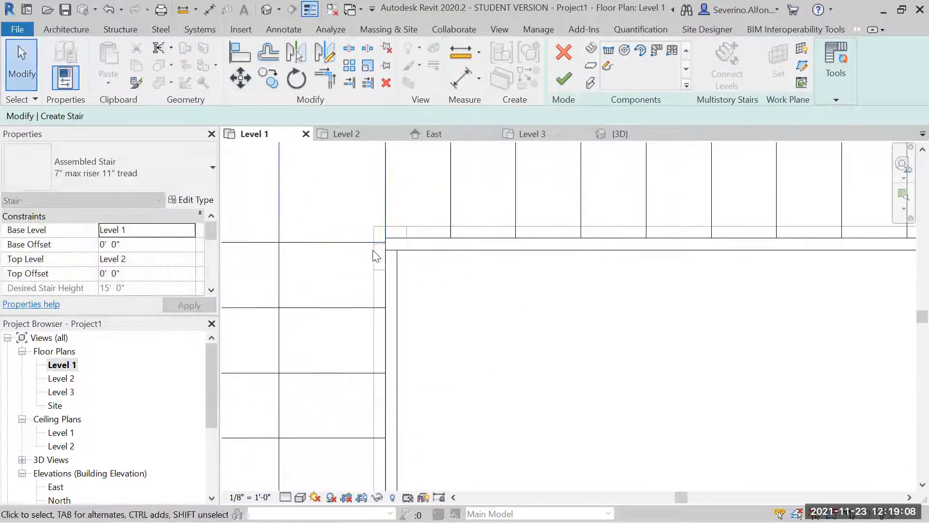
- Move the vertical run slightly further up, flush with the lower side of the horizontal run, and finish editing the stair
{"action": "left_click", "coordinate": [342, 309]}
{"action": "key", "text": "m"}
{"action": "key", "text": "v"}
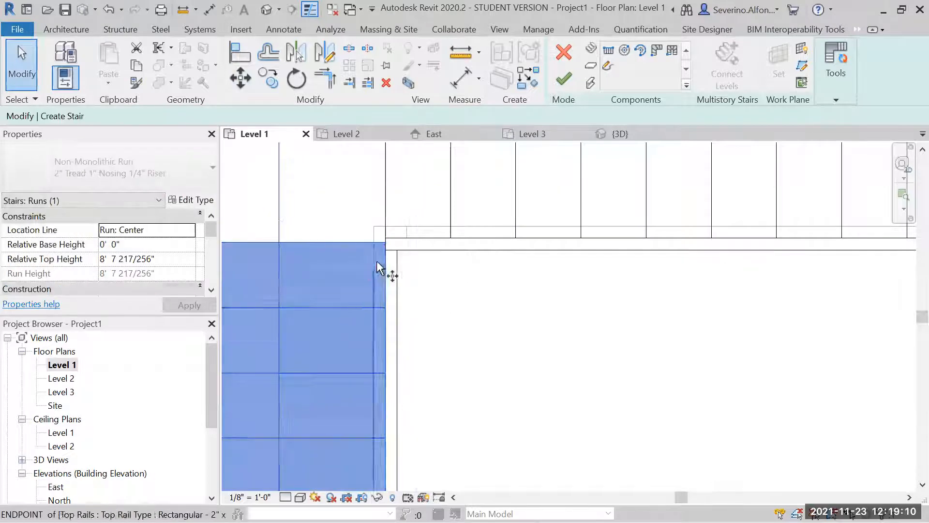
{"action": "scroll", "coordinate": [377, 262], "scroll_direction": "up", "scroll_amount": 2}
{"action": "left_click", "coordinate": [392, 227]}
{"action": "left_click", "coordinate": [393, 221]}
{"action": "scroll", "coordinate": [443, 246], "scroll_direction": "down", "scroll_amount": 2}
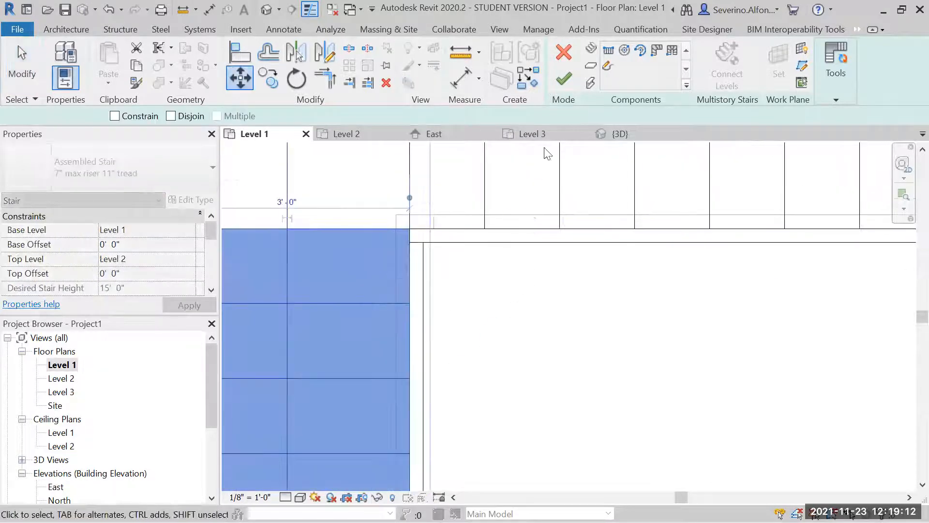
{"action": "left_click", "coordinate": [567, 80]}
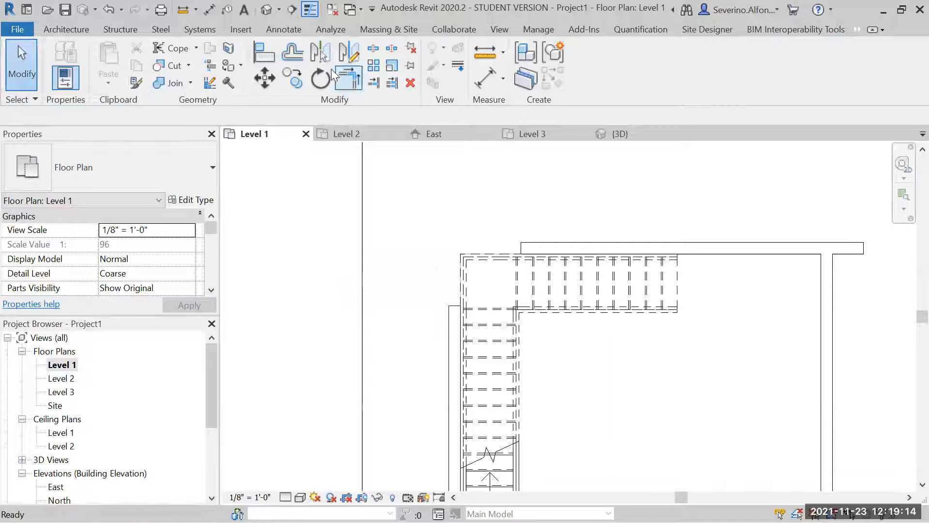
- Open the default 3D view and examine how the stair and walls sit within the Level 2 floor opening
{"action": "left_click", "coordinate": [267, 9]}
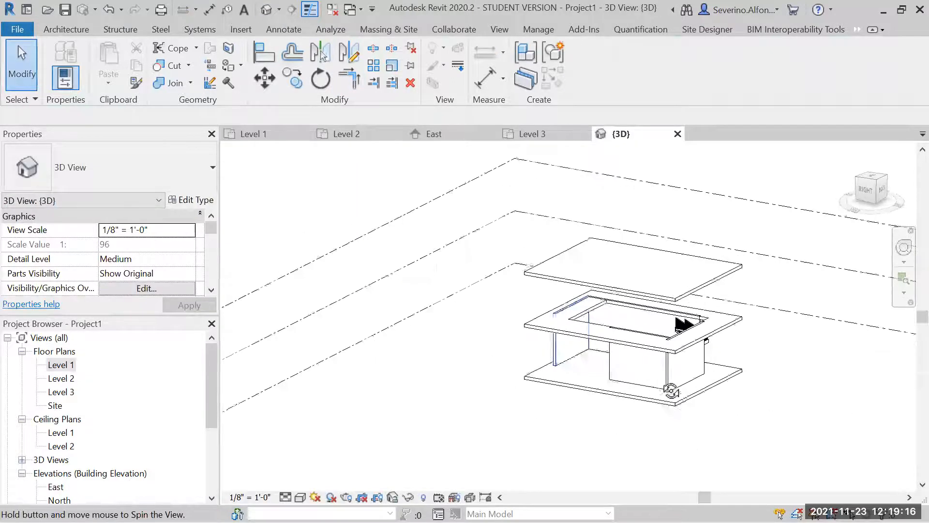
{"action": "left_click", "coordinate": [530, 340]}
{"action": "left_click", "coordinate": [648, 385]}
{"action": "middle_click_drag", "start_coordinate": [657, 386], "coordinate": [591, 266]}
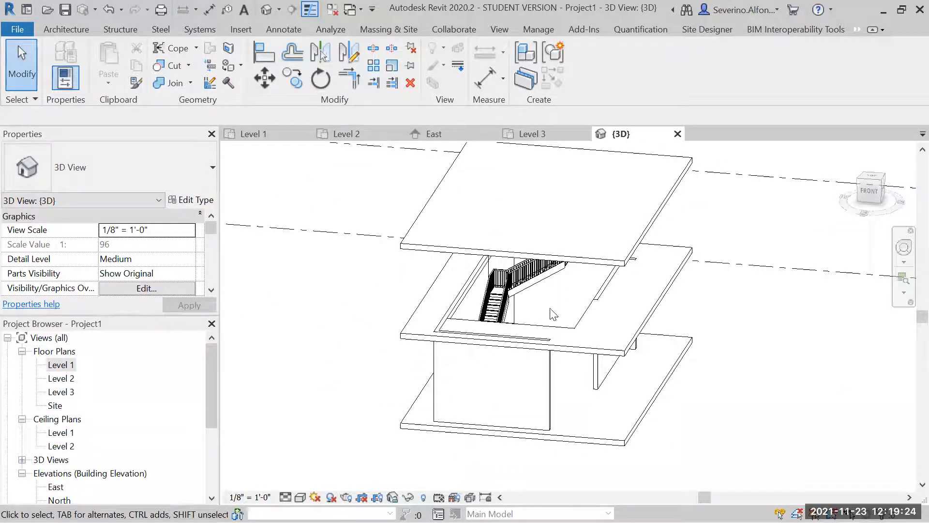
{"action": "scroll", "coordinate": [627, 360], "scroll_direction": "down", "scroll_amount": 2}
{"action": "middle_click_drag", "start_coordinate": [600, 348], "coordinate": [525, 252], "text": "shift"}
- Select the Level 3 and Level 2 floors together with three of the Level 1 walls and the stair
{"action": "left_click", "coordinate": [525, 250]}
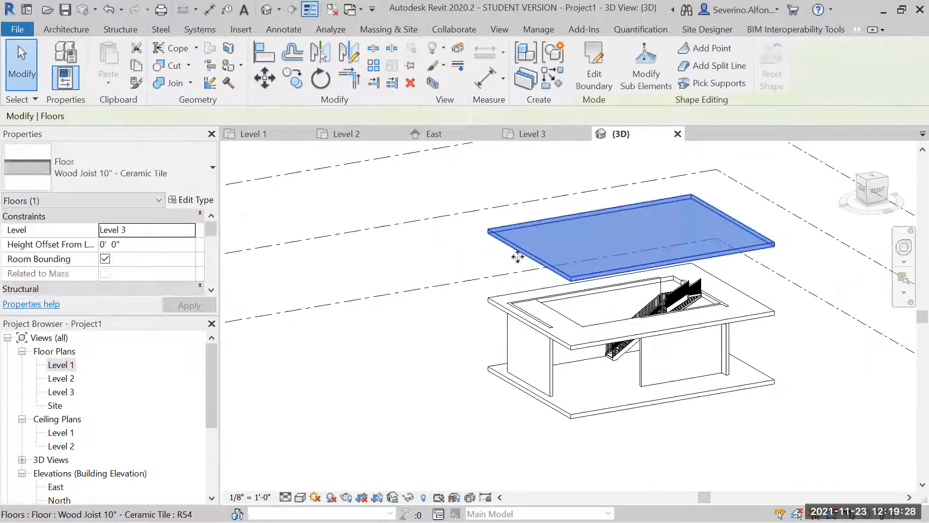
{"action": "left_click", "coordinate": [576, 345], "text": "ctrl"}
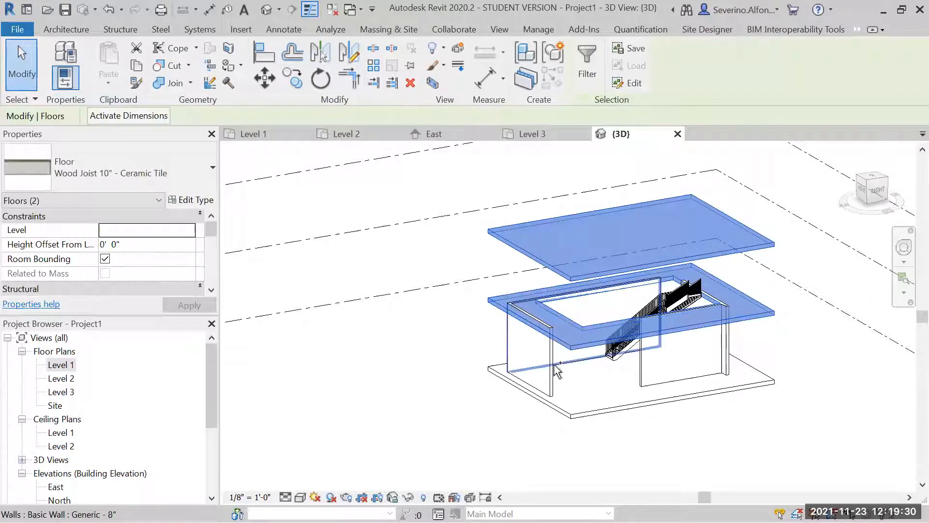
{"action": "left_click", "coordinate": [550, 375], "text": "ctrl"}
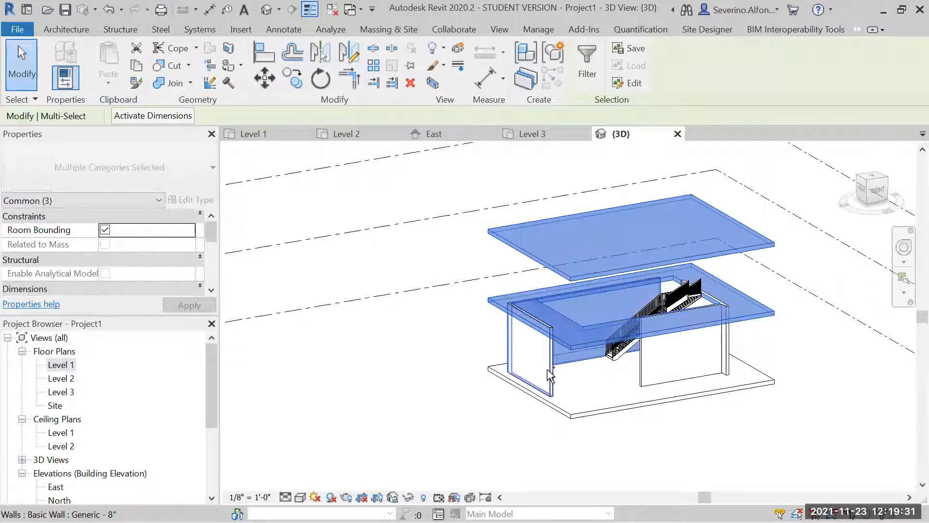
{"action": "left_click", "coordinate": [644, 368], "text": "ctrl"}
{"action": "left_click", "coordinate": [623, 359], "text": "ctrl"}
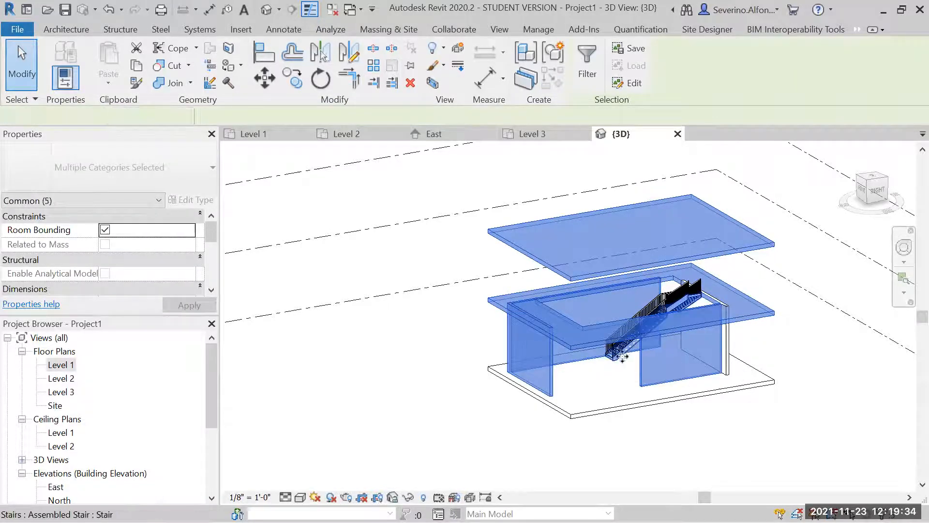
- Add both stair railings, the remaining Level 1 wall and the Level 1 floor to the selection
{"action": "scroll", "coordinate": [602, 348], "scroll_direction": "up", "scroll_amount": 2}
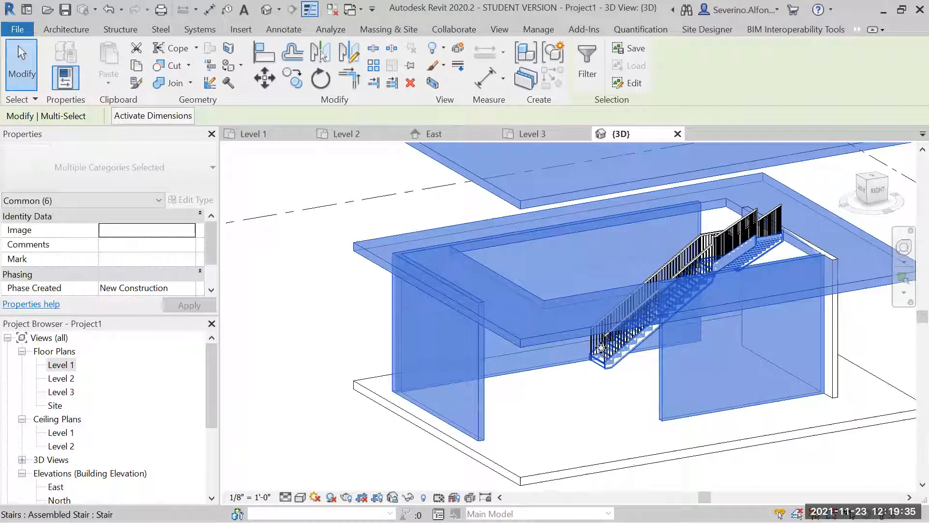
{"action": "left_click", "coordinate": [727, 236], "text": "ctrl"}
{"action": "scroll", "coordinate": [711, 237], "scroll_direction": "up", "scroll_amount": 4}
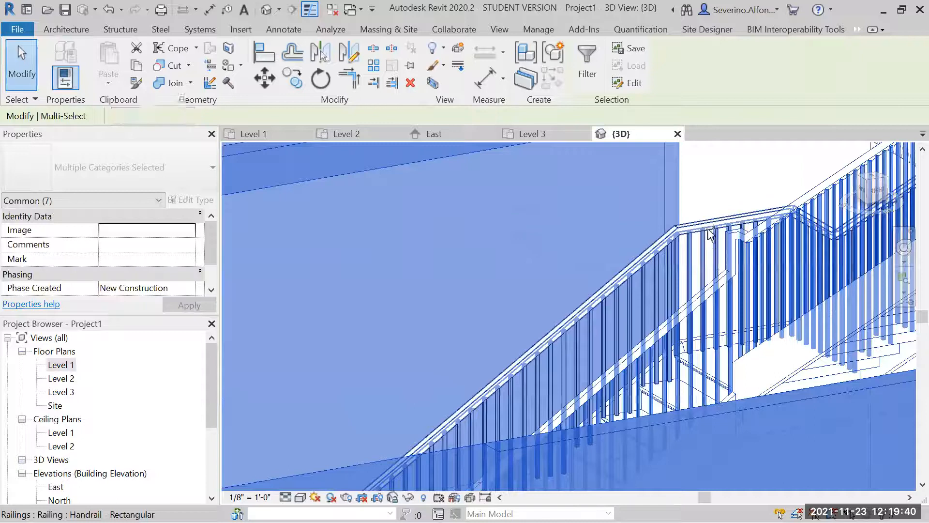
{"action": "scroll", "coordinate": [710, 235], "scroll_direction": "down", "scroll_amount": 5}
{"action": "scroll", "coordinate": [736, 207], "scroll_direction": "up", "scroll_amount": 2}
{"action": "left_click", "coordinate": [875, 342], "text": "ctrl"}
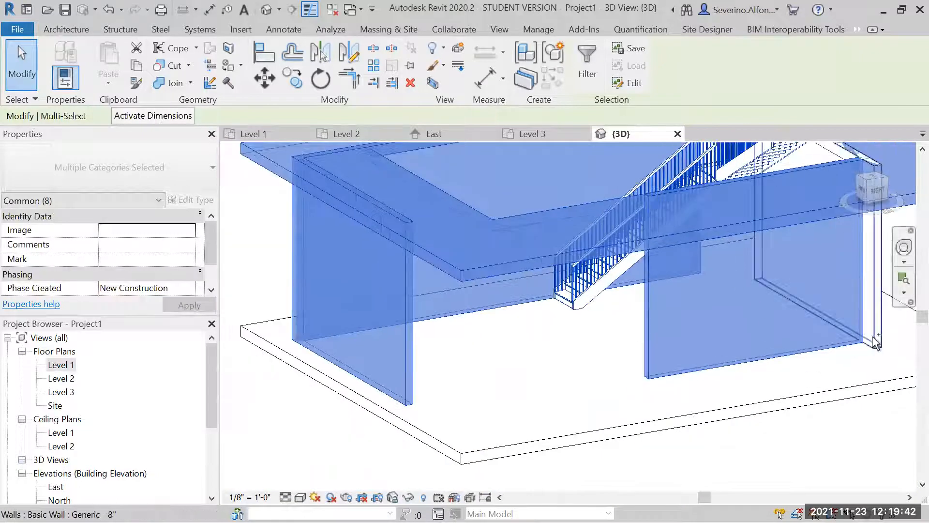
{"action": "left_click", "coordinate": [825, 387], "text": "ctrl"}
{"action": "scroll", "coordinate": [674, 378], "scroll_direction": "down", "scroll_amount": 3}
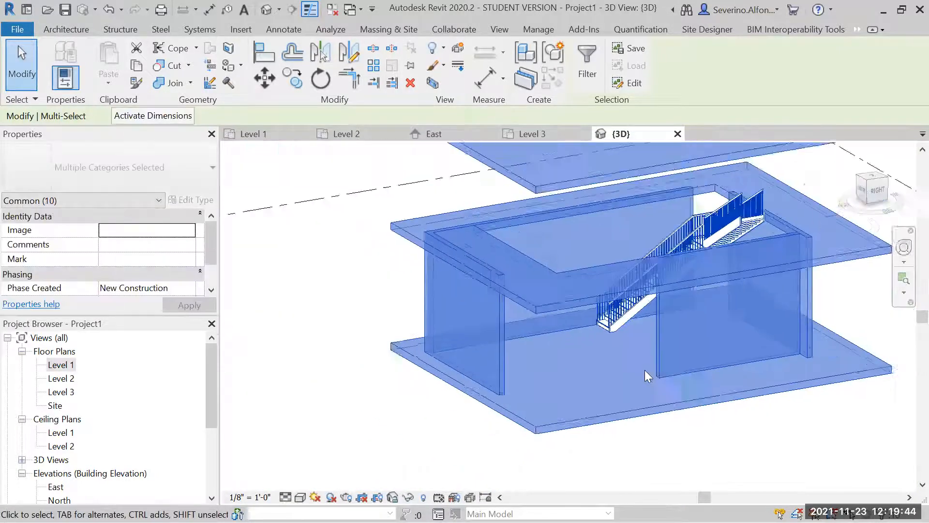
{"action": "scroll", "coordinate": [644, 370], "scroll_direction": "down", "scroll_amount": 2}
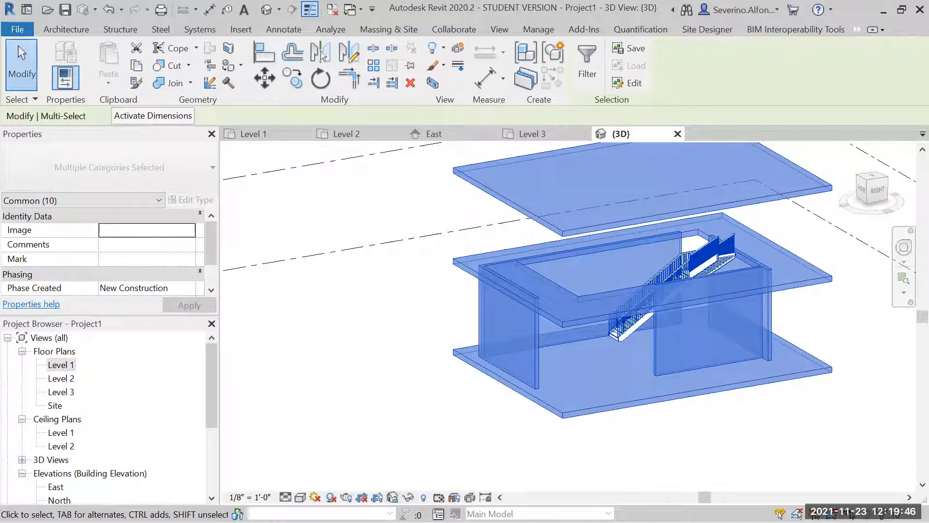
- Temporarily isolate the selected floors, walls, stair and railings in the 3D view and clear the selection
{"action": "left_click", "coordinate": [408, 497]}
{"action": "left_click", "coordinate": [446, 444]}
{"action": "left_click", "coordinate": [740, 436]}
{"action": "middle_click_drag", "start_coordinate": [720, 383], "coordinate": [572, 367]}
{"action": "middle_click_drag", "start_coordinate": [583, 334], "coordinate": [631, 334]}
{"action": "middle_click_drag", "start_coordinate": [656, 282], "coordinate": [647, 257]}
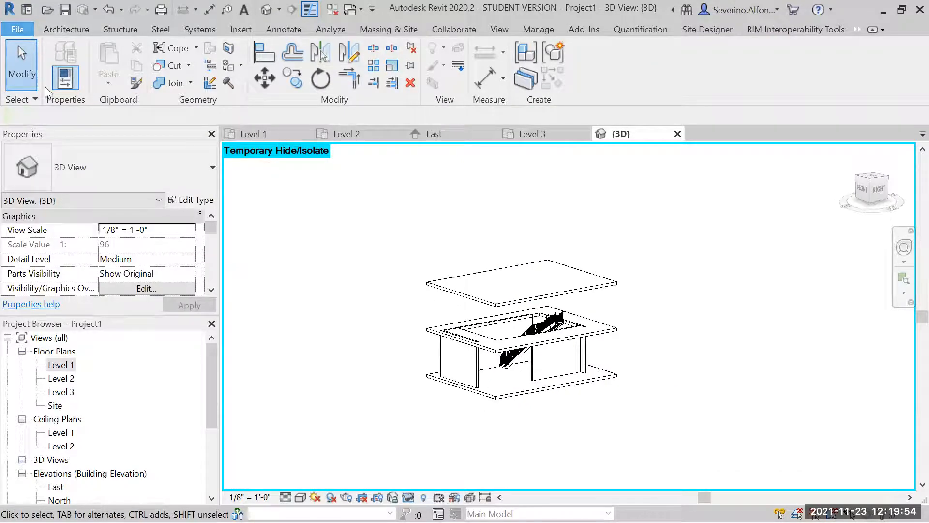
- Start a DWG export of the 3D view and confirm its setup with ACIS solids, Foot as DWG unit and Internal Origin
{"action": "left_click", "coordinate": [17, 29]}
{"action": "mouse_move", "coordinate": [95, 264]}
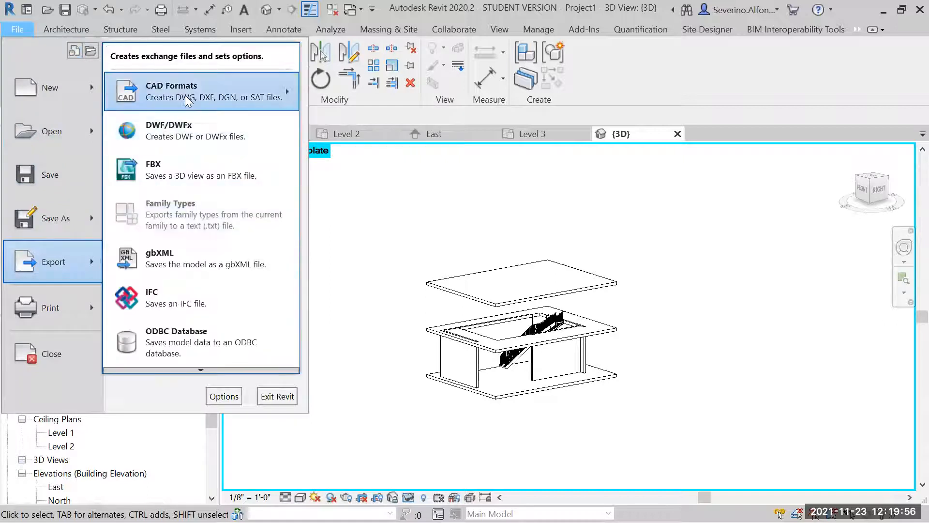
{"action": "mouse_move", "coordinate": [276, 91]}
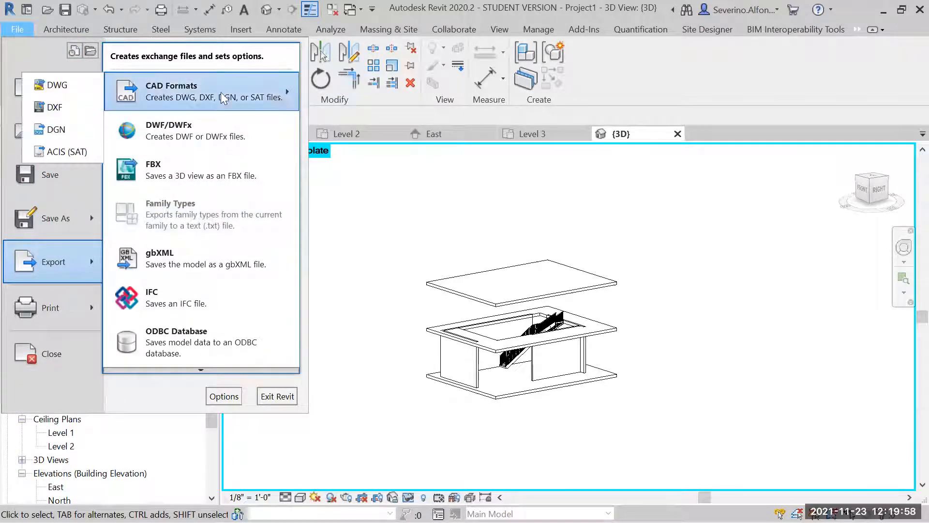
{"action": "left_click", "coordinate": [66, 81]}
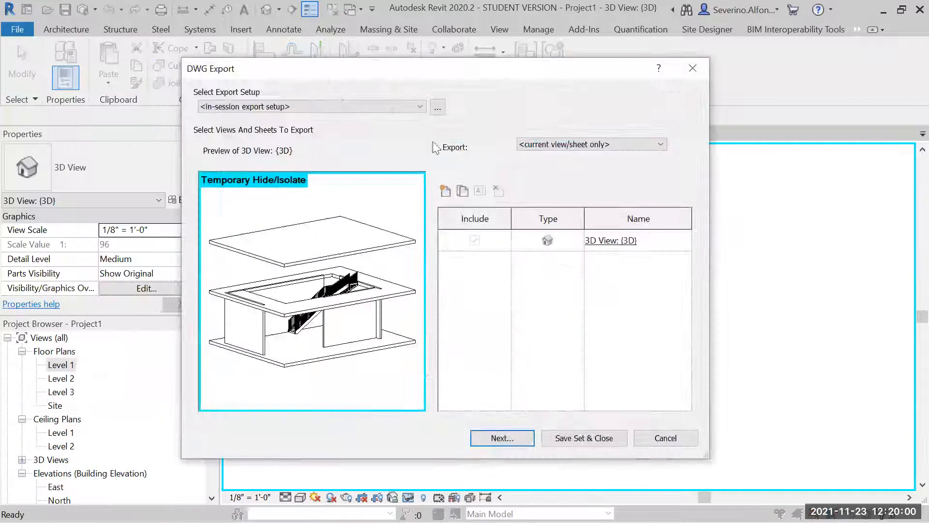
{"action": "left_click", "coordinate": [438, 109]}
{"action": "left_click", "coordinate": [435, 109]}
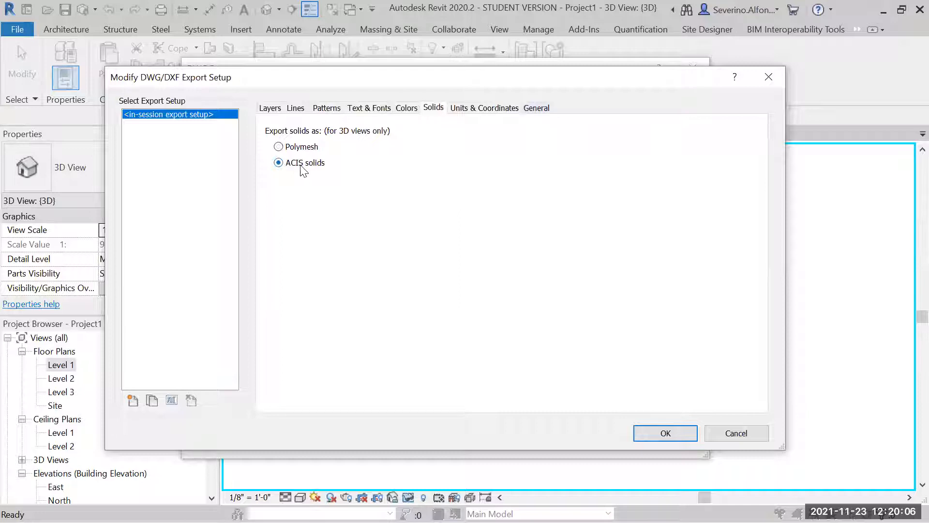
{"action": "left_click", "coordinate": [469, 110]}
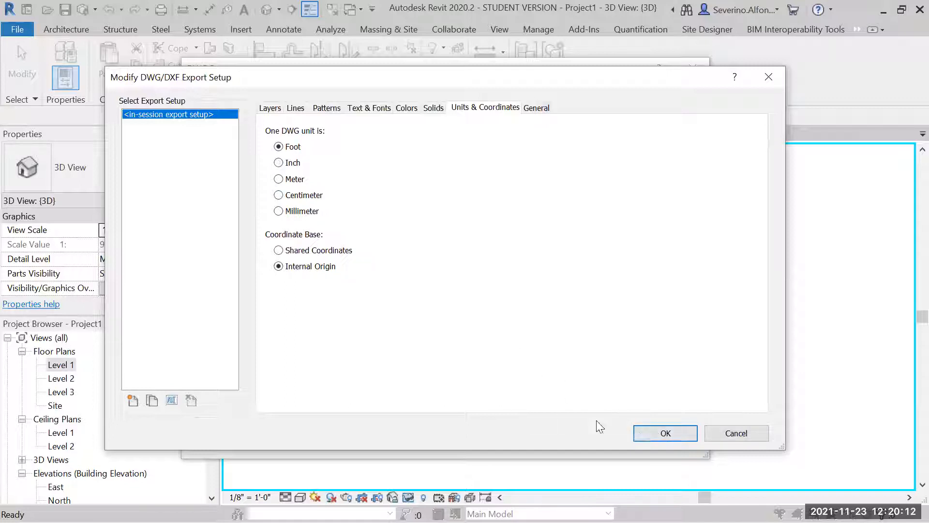
{"action": "left_click", "coordinate": [666, 433]}
- Export the DWG as BaseProjectForGenericModel into the desktop folder VIS3, leaving Temporary Hide/Isolate mode on
{"action": "left_click", "coordinate": [514, 439]}
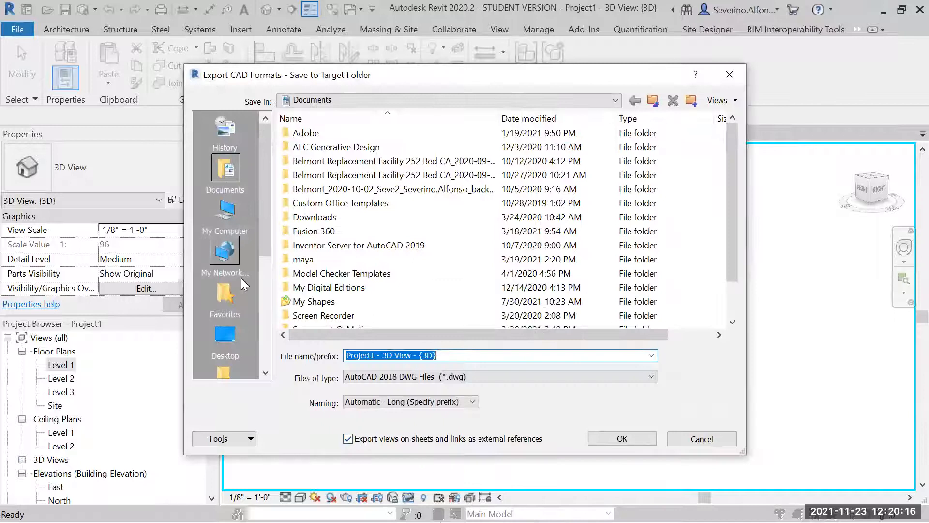
{"action": "left_click", "coordinate": [225, 334]}
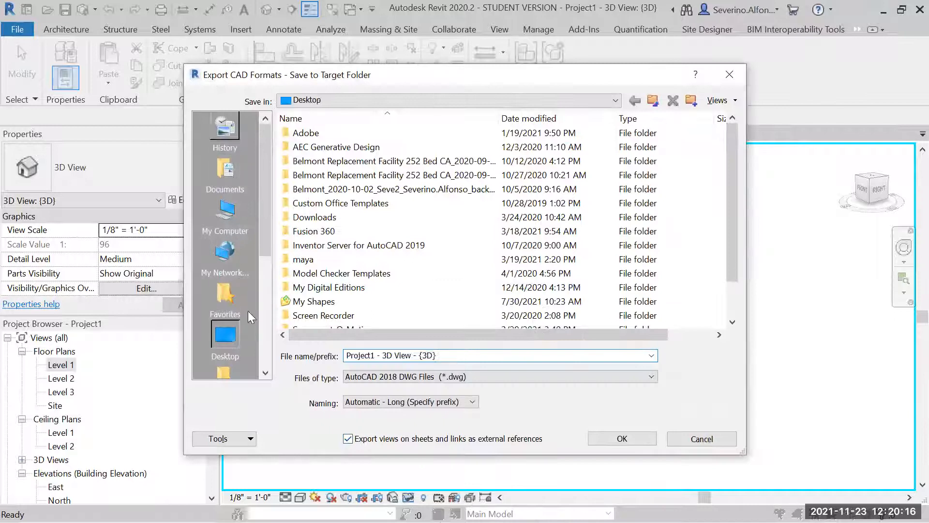
{"action": "double_click", "coordinate": [301, 230]}
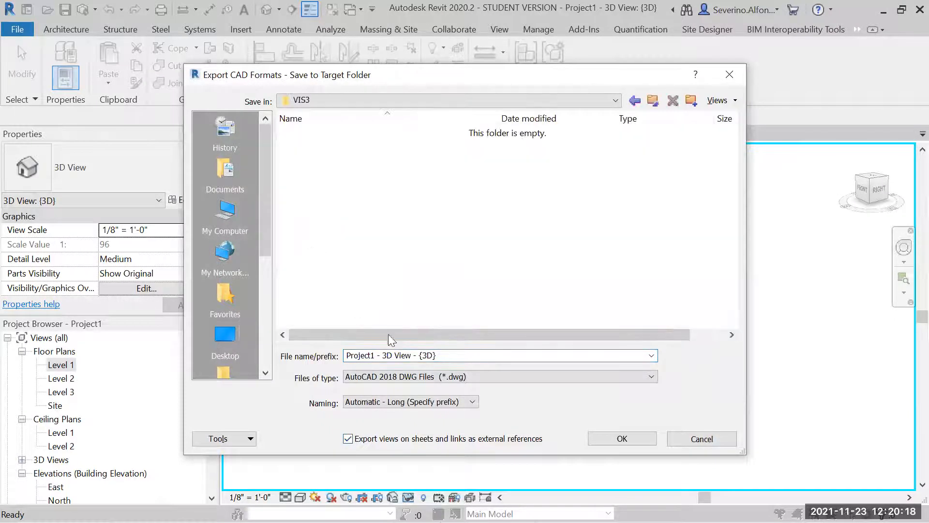
{"action": "left_click", "coordinate": [454, 353]}
{"action": "type", "text": "BaseProjectForGenericModel"}
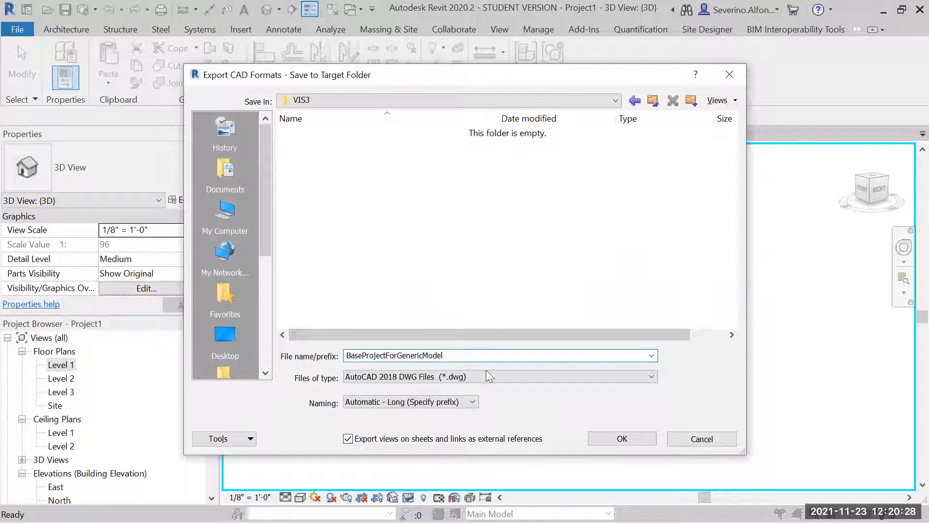
{"action": "left_click", "coordinate": [622, 438]}
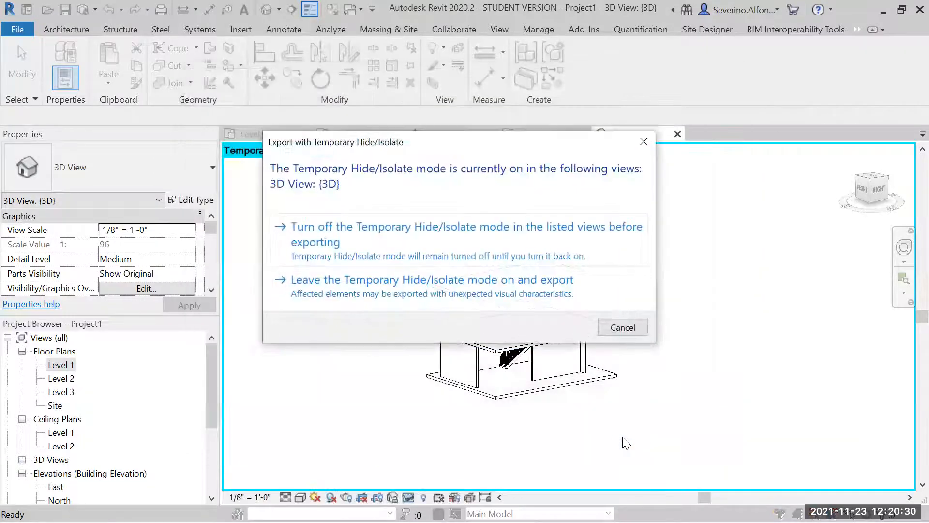
{"action": "left_click", "coordinate": [365, 297]}
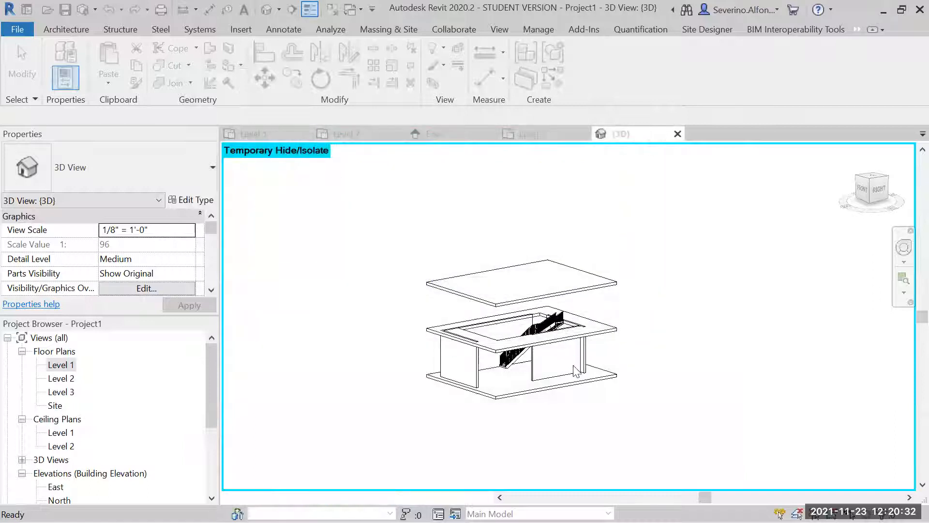
- Switch to Rhinoceros, discard the untitled model's changes and open the exported BaseProjectForGenericModel DWG from the desktop folder VIS3
{"action": "key", "text": "alt+Tab"}
{"action": "key", "text": "alt+Tab"}
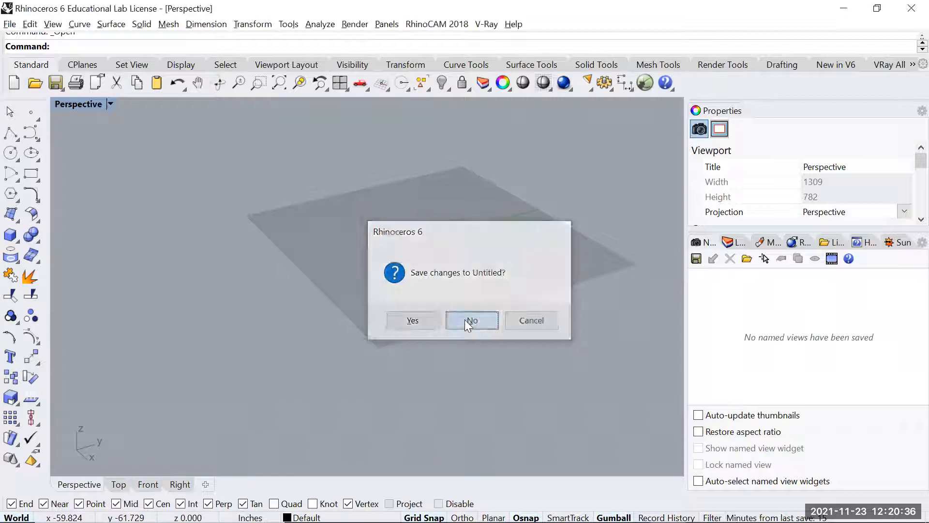
{"action": "left_click", "coordinate": [468, 320]}
{"action": "scroll", "coordinate": [63, 206], "scroll_direction": "up", "scroll_amount": 5}
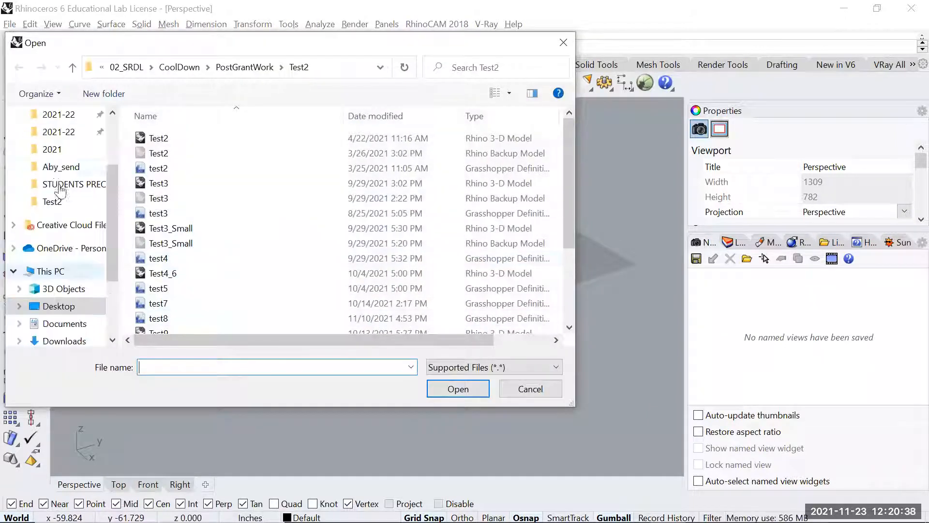
{"action": "left_click", "coordinate": [58, 143]}
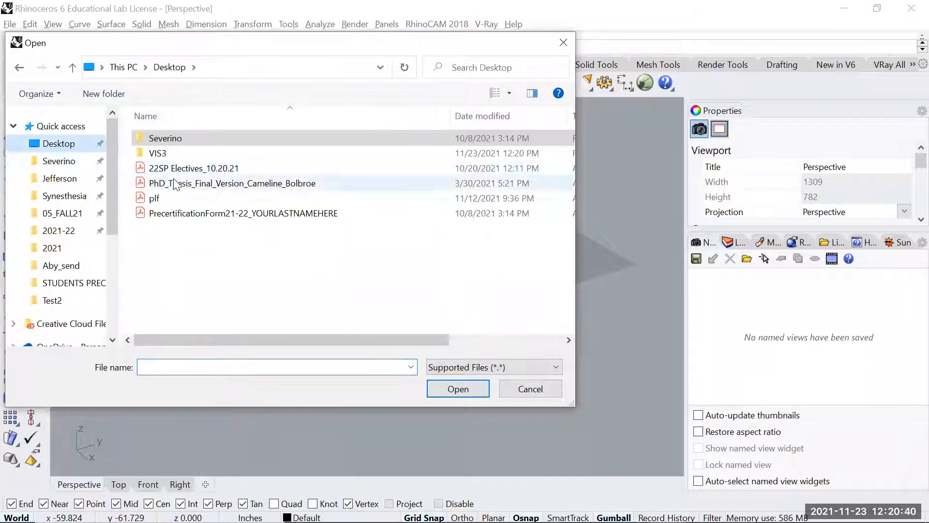
{"action": "double_click", "coordinate": [160, 153]}
{"action": "left_click", "coordinate": [166, 139]}
{"action": "left_click", "coordinate": [465, 388]}
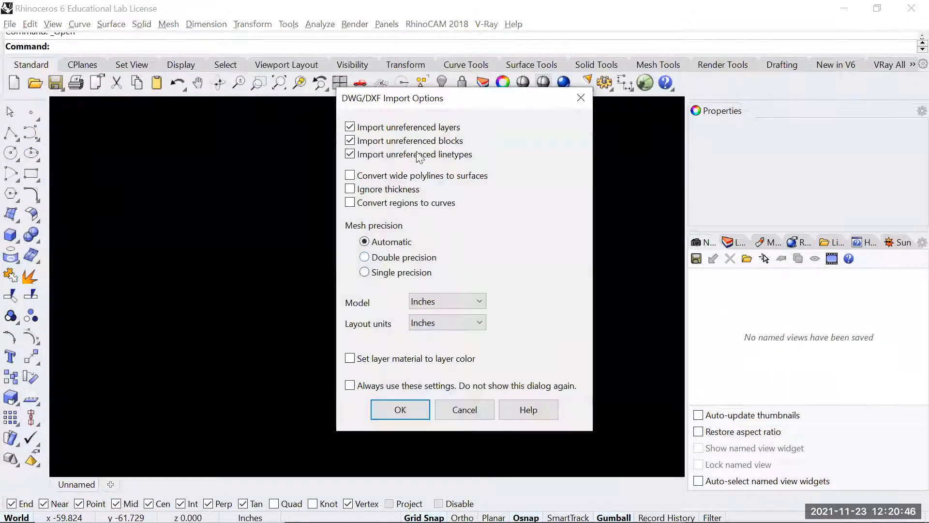
- Set the DWG import's model and layout units to Feet, import the file and dismiss the RhinoCAM notice
{"action": "left_click_drag", "start_coordinate": [440, 97], "coordinate": [423, 105]}
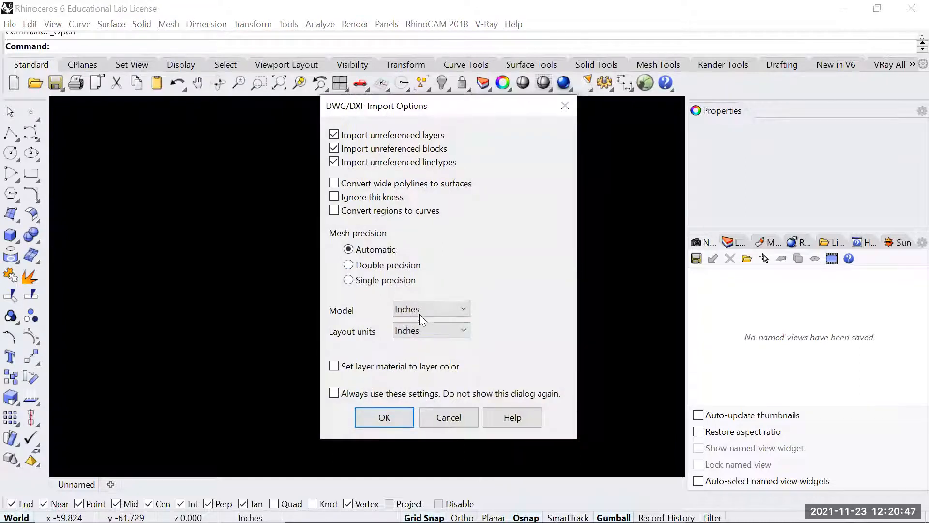
{"action": "left_click", "coordinate": [447, 310]}
{"action": "left_click", "coordinate": [419, 116]}
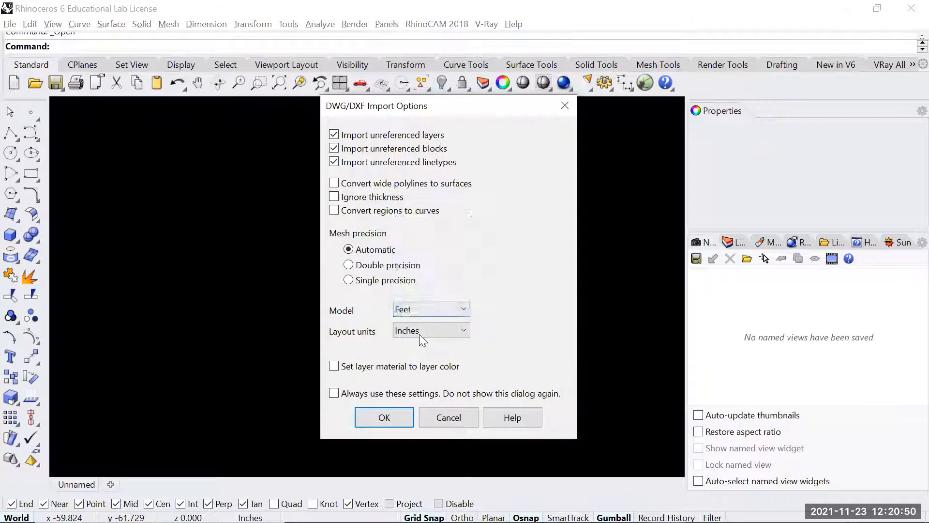
{"action": "left_click", "coordinate": [411, 331]}
{"action": "left_click", "coordinate": [419, 137]}
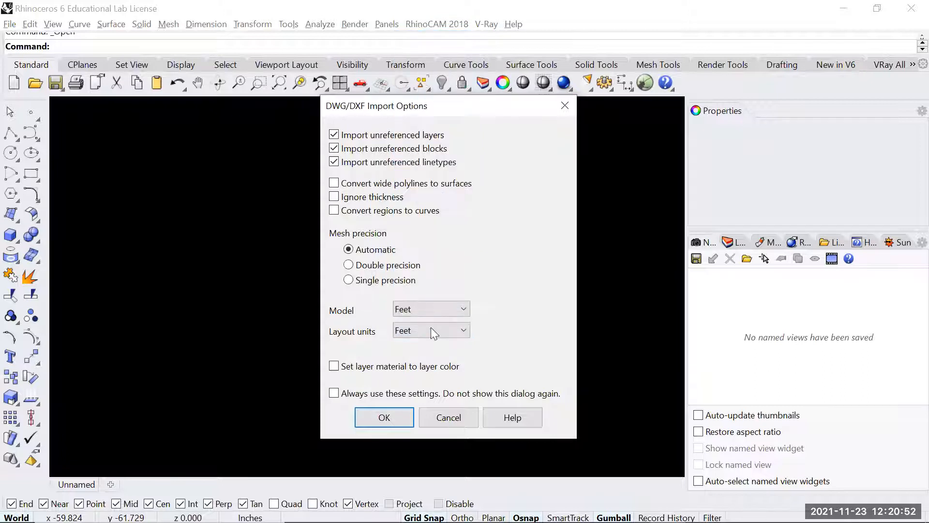
{"action": "left_click", "coordinate": [387, 420]}
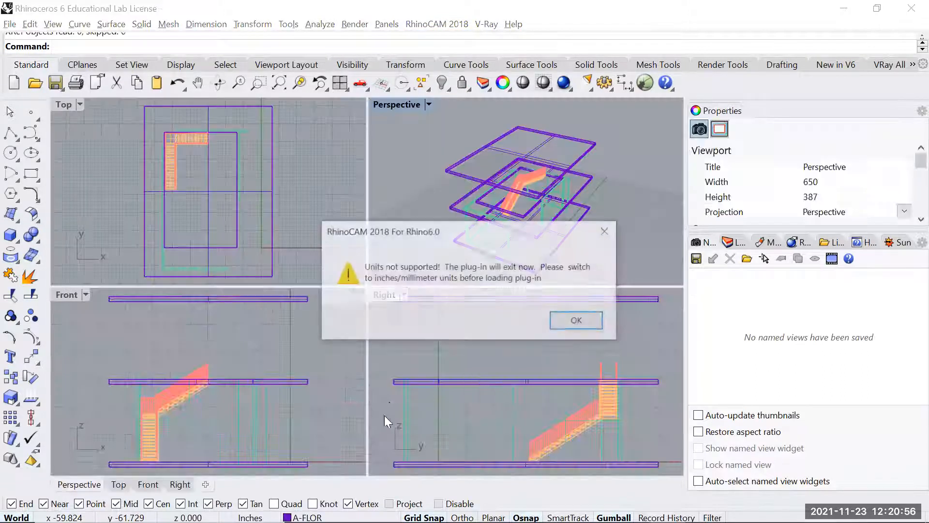
{"action": "key", "text": "Return"}
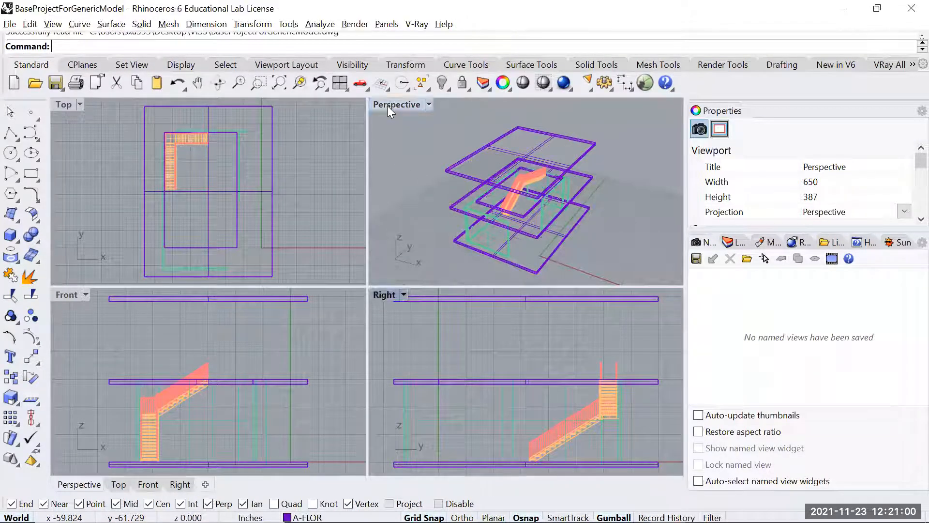
- In the maximized Top view, dimension the full length of the floor's right edge with a vertical dimension placed just outside it
{"action": "double_click", "coordinate": [387, 105]}
{"action": "double_click", "coordinate": [85, 104]}
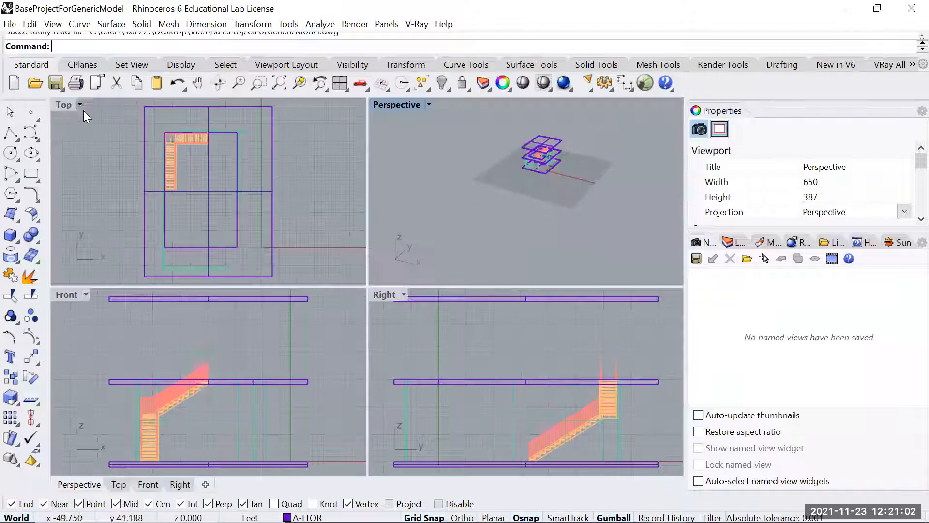
{"action": "double_click", "coordinate": [68, 104]}
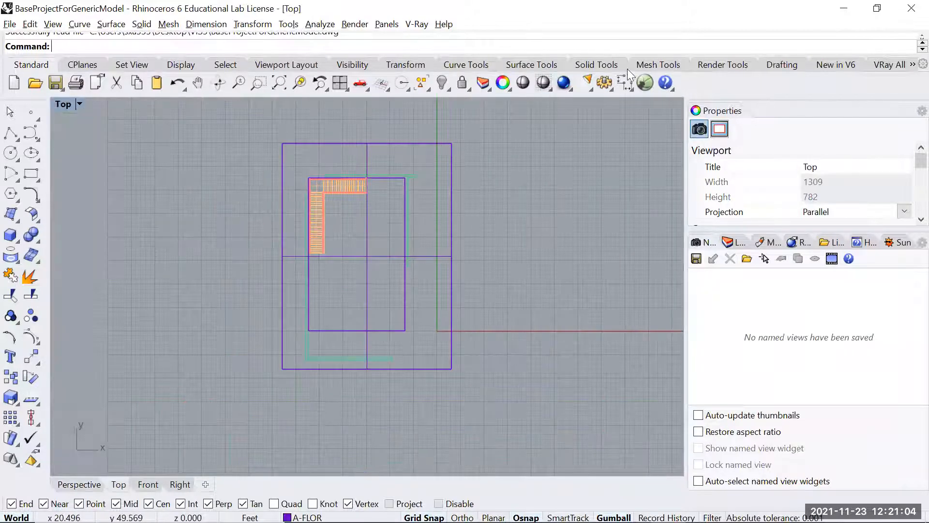
{"action": "left_click", "coordinate": [790, 66]}
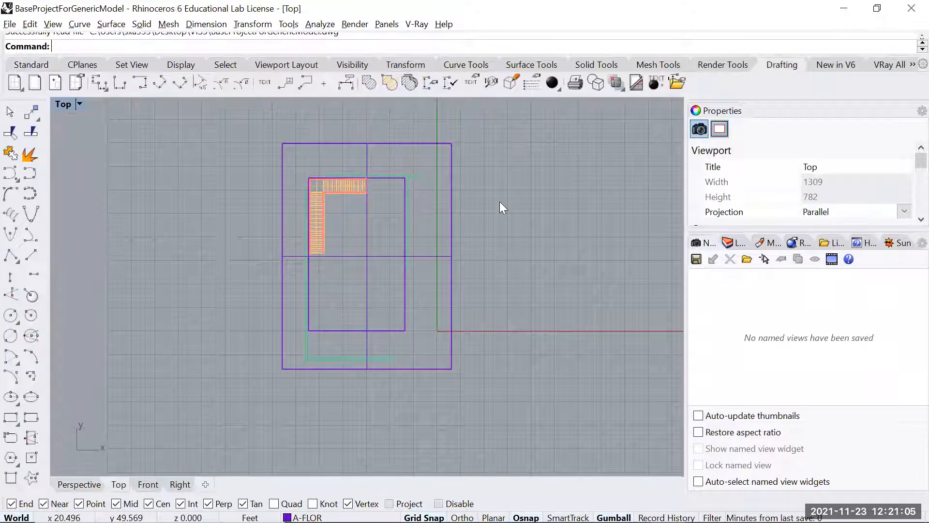
{"action": "left_click", "coordinate": [140, 83]}
{"action": "left_click", "coordinate": [452, 144]}
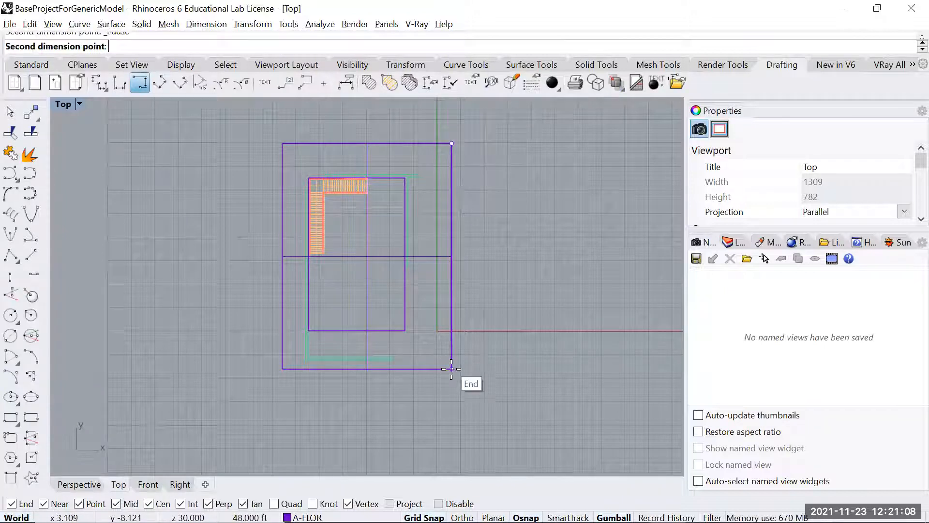
{"action": "left_click", "coordinate": [452, 368]}
{"action": "left_click", "coordinate": [474, 326]}
{"action": "scroll", "coordinate": [484, 247], "scroll_direction": "up", "scroll_amount": 12}
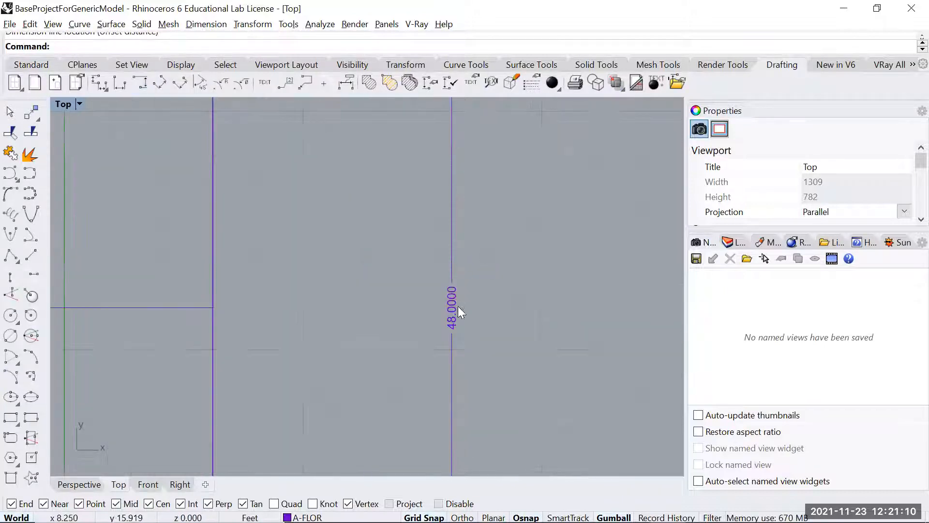
- Open the Standard annotation style for editing and expand its dimension and text settings
{"action": "middle_click", "coordinate": [470, 332]}
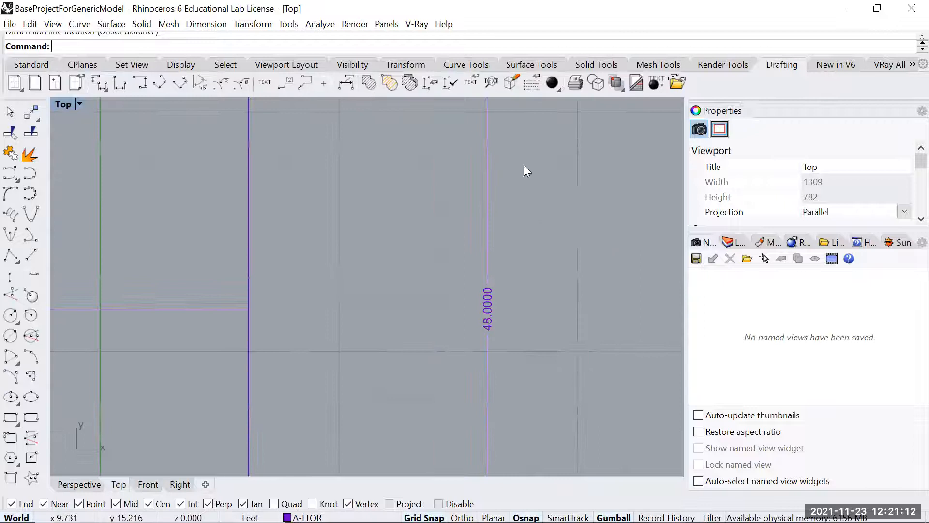
{"action": "right_click_drag", "start_coordinate": [516, 172], "coordinate": [460, 188]}
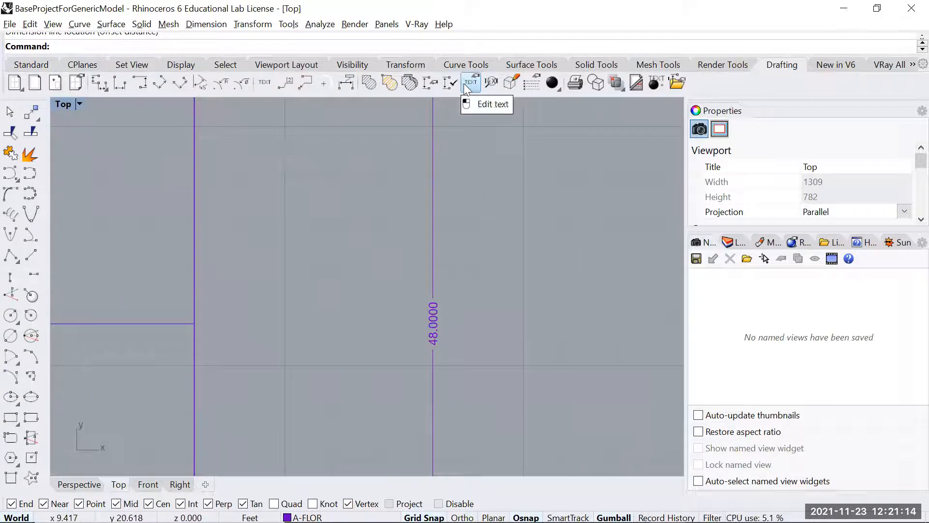
{"action": "left_click", "coordinate": [428, 87]}
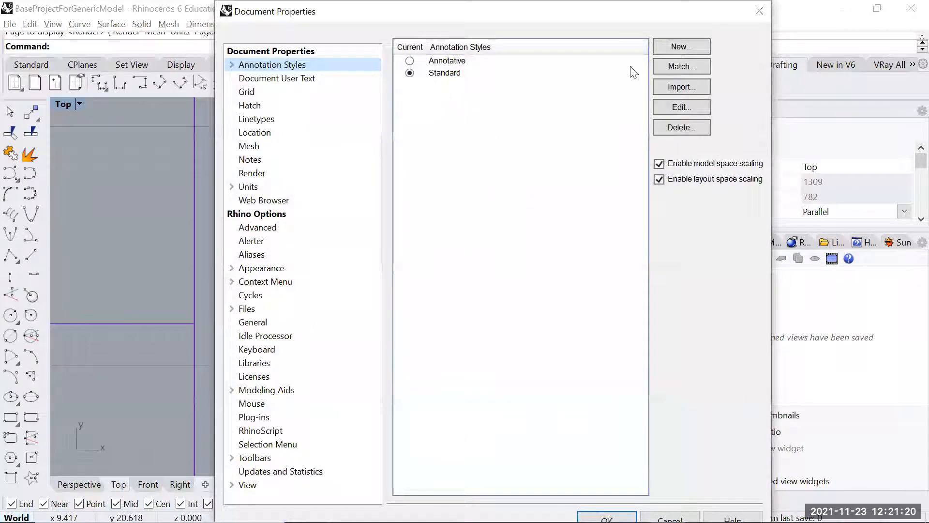
{"action": "left_click", "coordinate": [679, 108]}
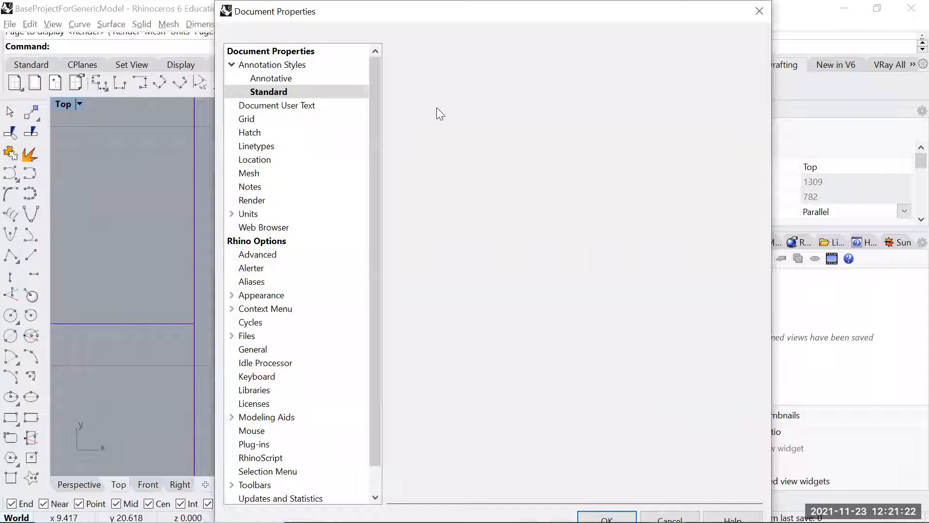
{"action": "left_click", "coordinate": [428, 246]}
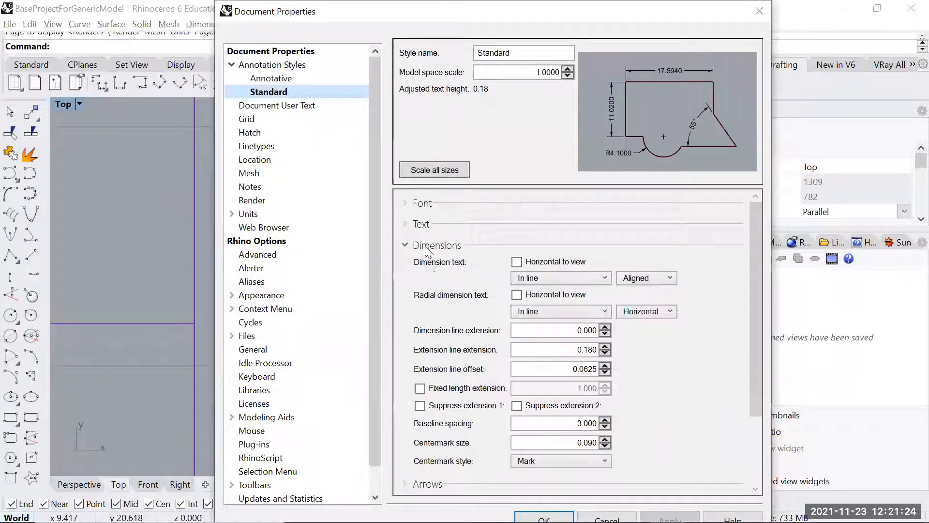
{"action": "scroll", "coordinate": [436, 300], "scroll_direction": "down", "scroll_amount": 2}
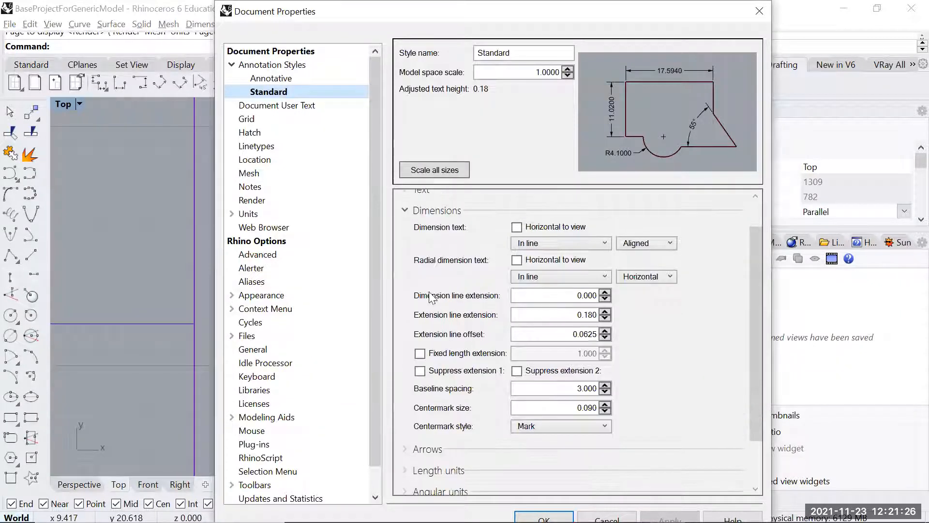
{"action": "scroll", "coordinate": [419, 208], "scroll_direction": "up", "scroll_amount": 2}
{"action": "left_click", "coordinate": [419, 224]}
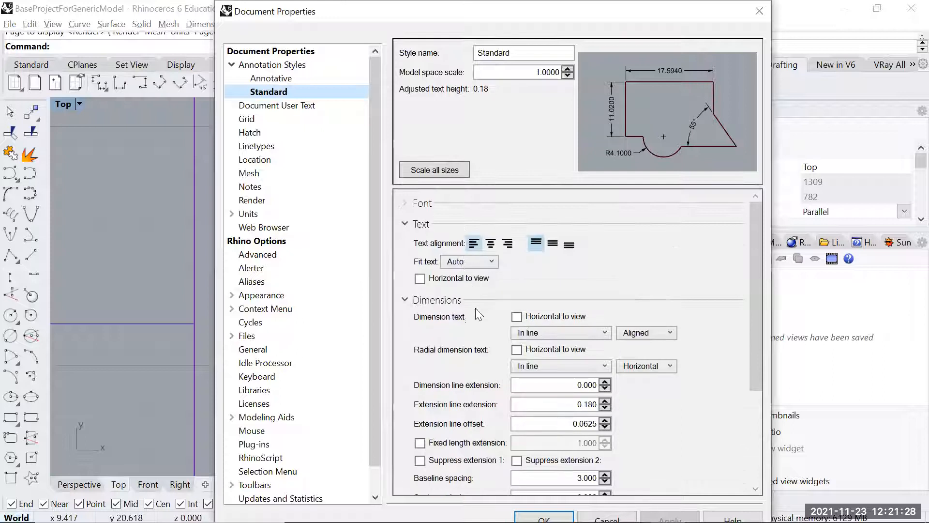
{"action": "scroll", "coordinate": [478, 315], "scroll_direction": "down", "scroll_amount": 3}
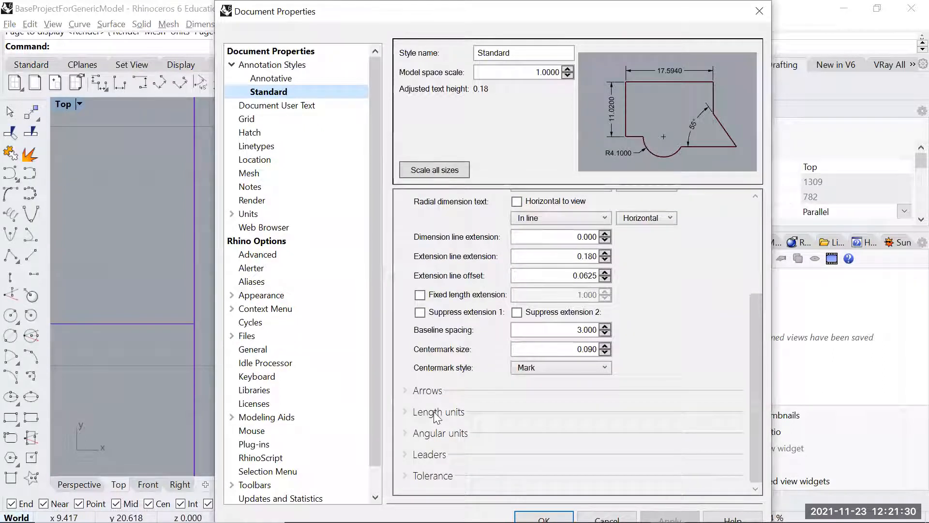
- Set the Standard annotation style's length units format to Feet - feet & inches and apply it to the drawing
{"action": "left_click", "coordinate": [437, 412]}
{"action": "scroll", "coordinate": [440, 377], "scroll_direction": "down", "scroll_amount": 2}
{"action": "scroll", "coordinate": [443, 331], "scroll_direction": "up", "scroll_amount": 5}
{"action": "scroll", "coordinate": [434, 285], "scroll_direction": "down", "scroll_amount": 4}
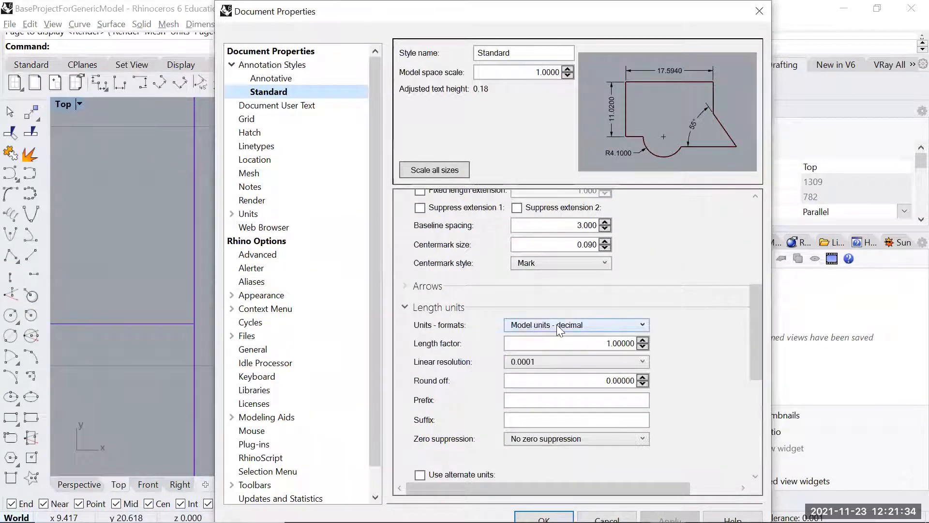
{"action": "left_click", "coordinate": [557, 325]}
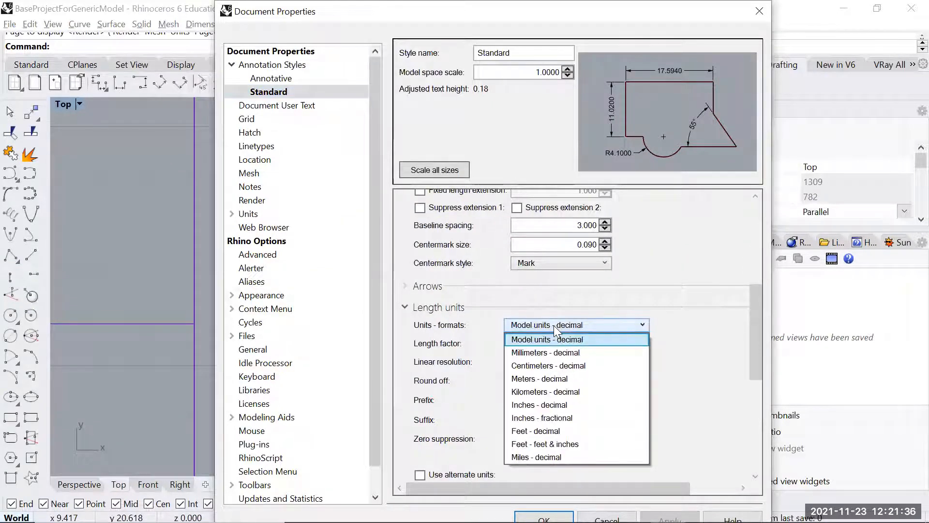
{"action": "left_click", "coordinate": [544, 443]}
{"action": "left_click_drag", "start_coordinate": [755, 361], "coordinate": [752, 418]}
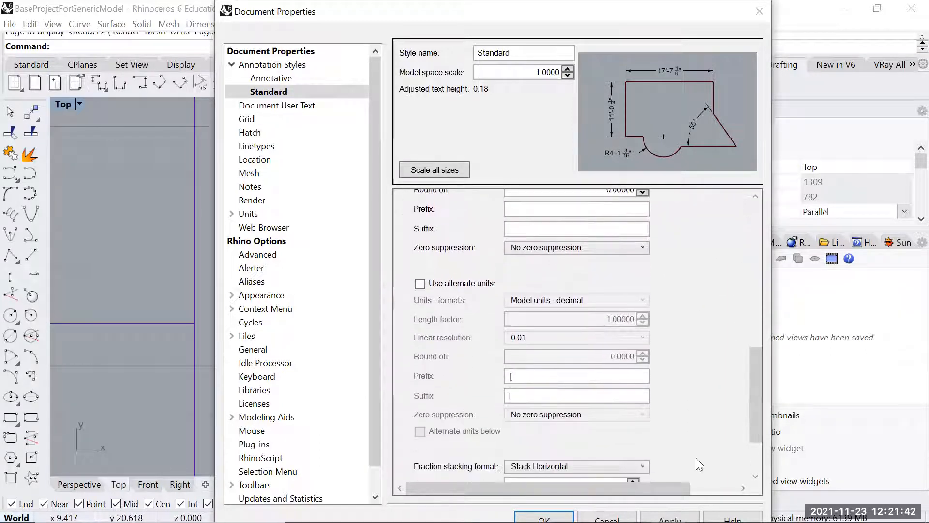
{"action": "left_click", "coordinate": [543, 518]}
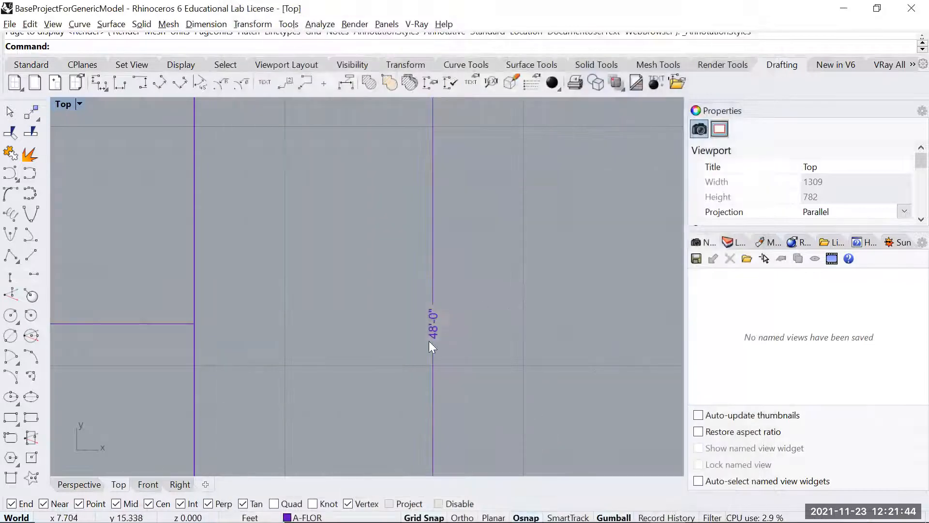
- Switch to Revit and open the Level 1 floor plan
{"action": "scroll", "coordinate": [451, 291], "scroll_direction": "down", "scroll_amount": 5}
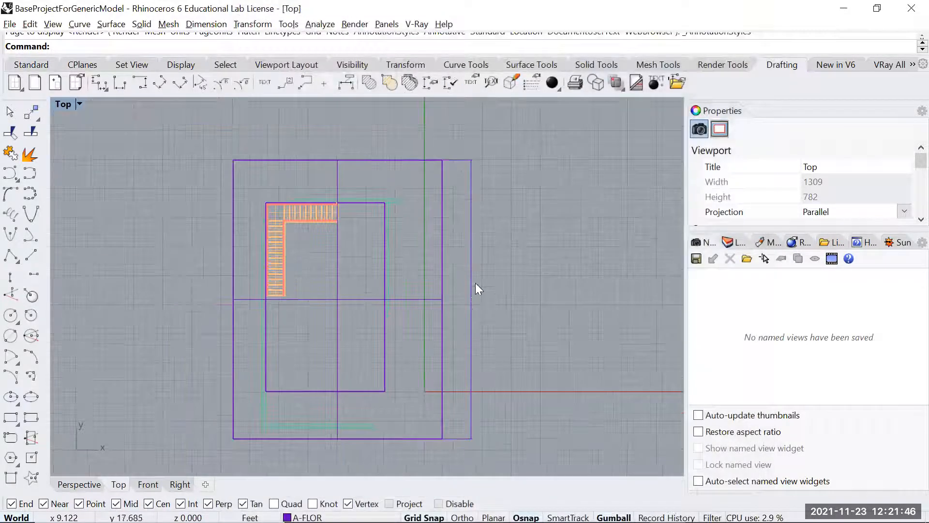
{"action": "key", "text": "alt+Tab"}
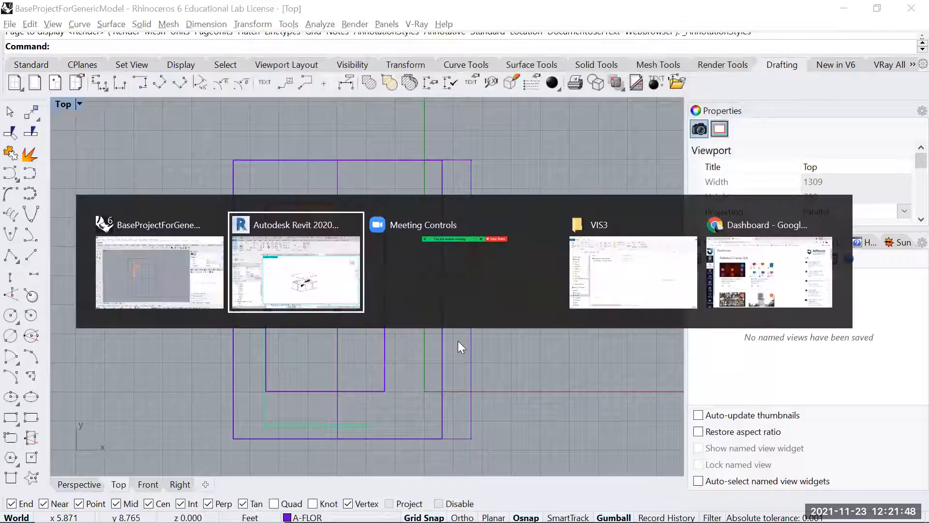
{"action": "double_click", "coordinate": [53, 365]}
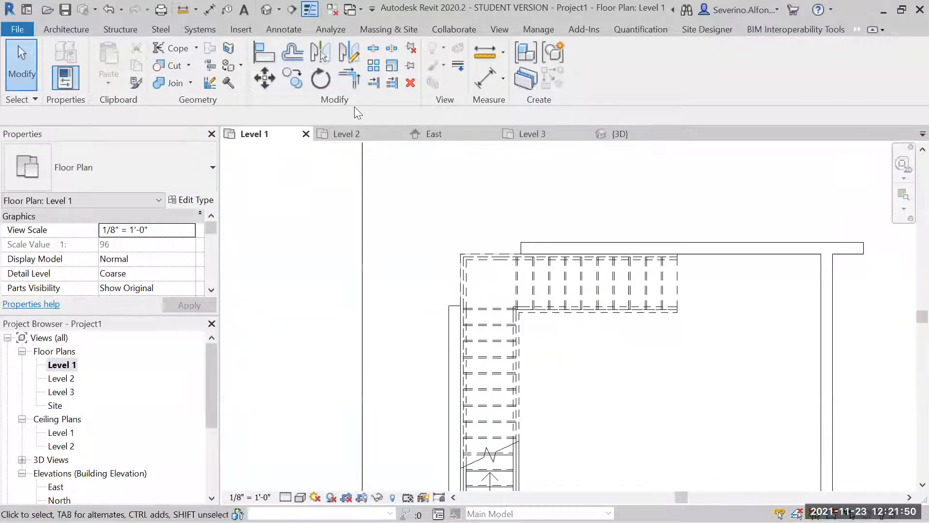
- Place an aligned dimension just outside the floor's right edge, measuring between its upper and lower edges
{"action": "left_click", "coordinate": [69, 55]}
{"action": "scroll", "coordinate": [570, 160], "scroll_direction": "down", "scroll_amount": 5}
{"action": "scroll", "coordinate": [694, 229], "scroll_direction": "down", "scroll_amount": 2}
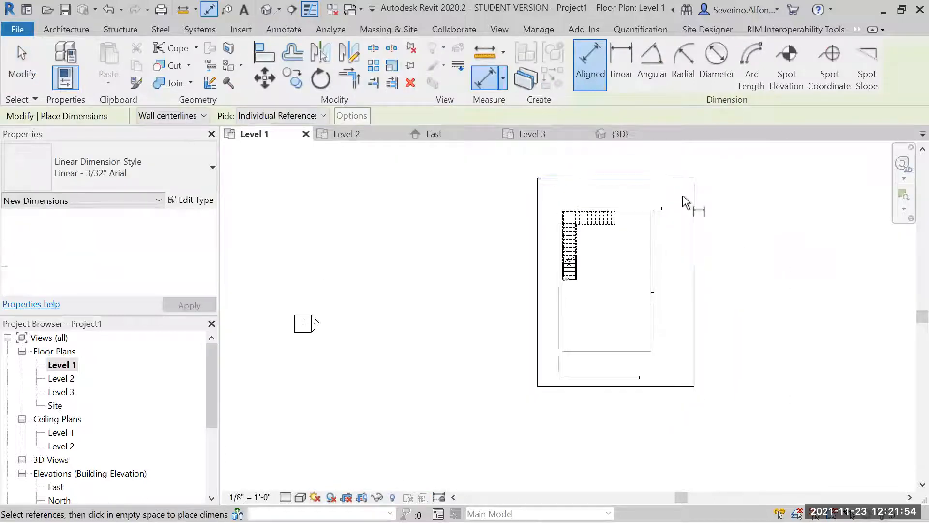
{"action": "left_click", "coordinate": [685, 178]}
{"action": "left_click", "coordinate": [682, 386]}
{"action": "left_click", "coordinate": [719, 315]}
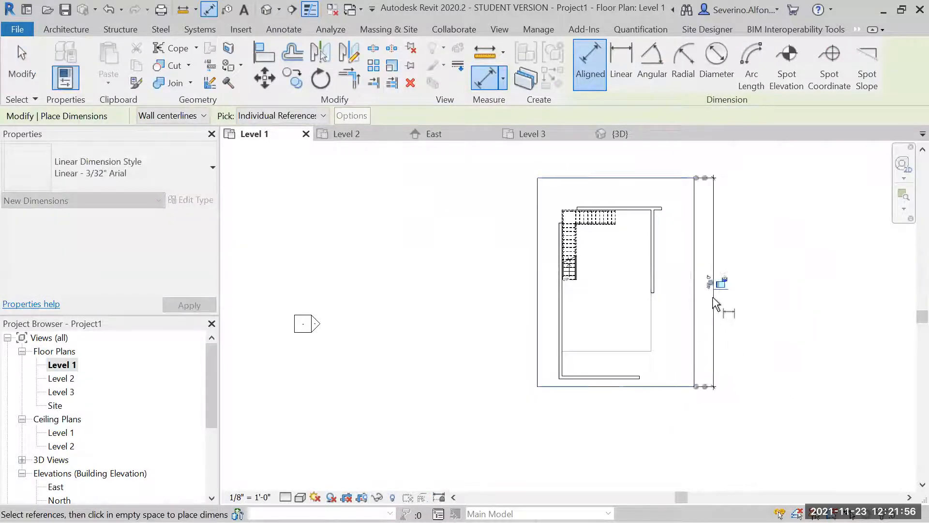
{"action": "scroll", "coordinate": [706, 271], "scroll_direction": "up", "scroll_amount": 5}
{"action": "key", "text": "Escape"}
{"action": "key", "text": "Escape"}
{"action": "scroll", "coordinate": [729, 312], "scroll_direction": "down", "scroll_amount": 5}
{"action": "middle_click_drag", "start_coordinate": [729, 312], "coordinate": [685, 352]}
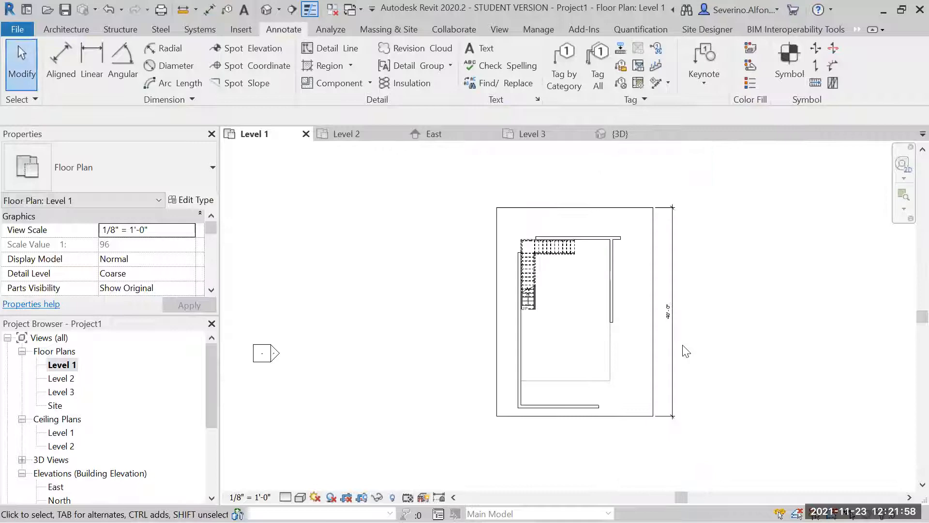
- Switch back to Rhinoceros and examine the imported floors, walls and stair in the maximized Perspective view
{"action": "key", "text": "alt+Tab"}
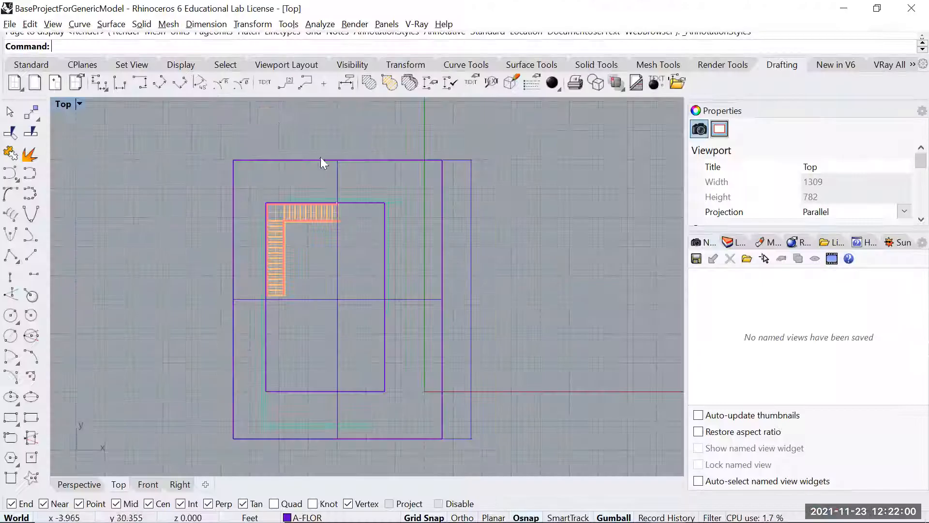
{"action": "double_click", "coordinate": [62, 106]}
{"action": "double_click", "coordinate": [408, 104]}
{"action": "right_click_drag", "start_coordinate": [408, 245], "coordinate": [344, 240]}
{"action": "scroll", "coordinate": [390, 207], "scroll_direction": "up", "scroll_amount": 6}
{"action": "scroll", "coordinate": [492, 223], "scroll_direction": "up", "scroll_amount": 7}
{"action": "scroll", "coordinate": [446, 305], "scroll_direction": "down", "scroll_amount": 5}
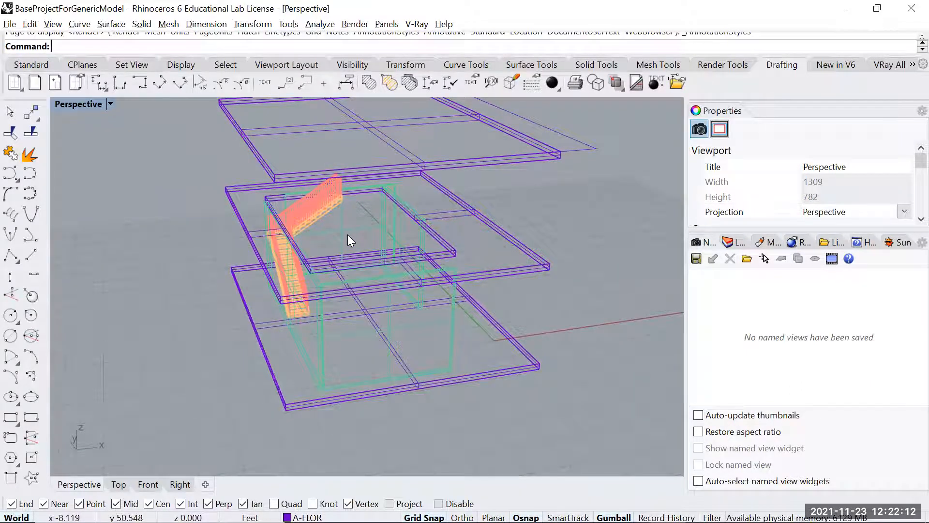
{"action": "scroll", "coordinate": [322, 227], "scroll_direction": "down", "scroll_amount": 3}
{"action": "right_click_drag", "start_coordinate": [322, 227], "coordinate": [393, 290]}
{"action": "scroll", "coordinate": [309, 255], "scroll_direction": "up", "scroll_amount": 3}
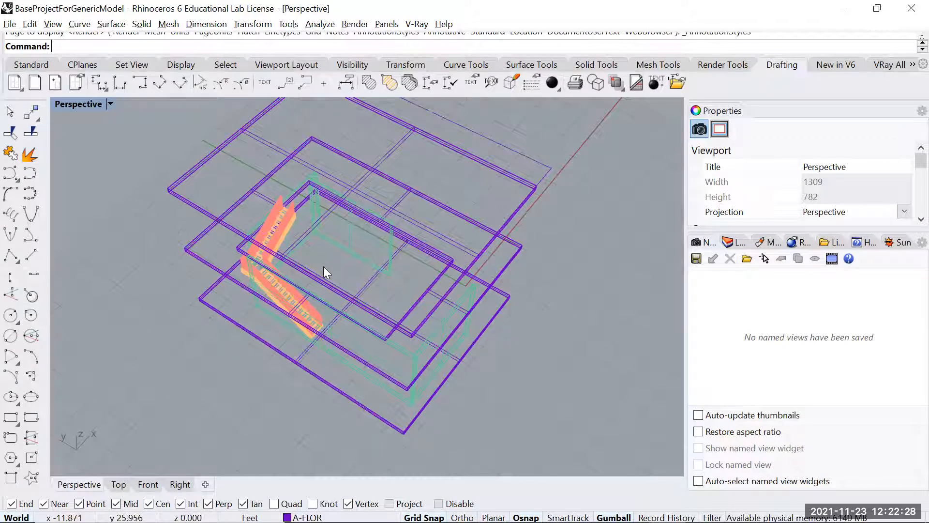
- In the Top view, draw a circle of about 5.4 ft radius inside the floor opening, beside the L-shaped stair
{"action": "key", "text": "ctrl+F1"}
{"action": "scroll", "coordinate": [277, 242], "scroll_direction": "down", "scroll_amount": 6}
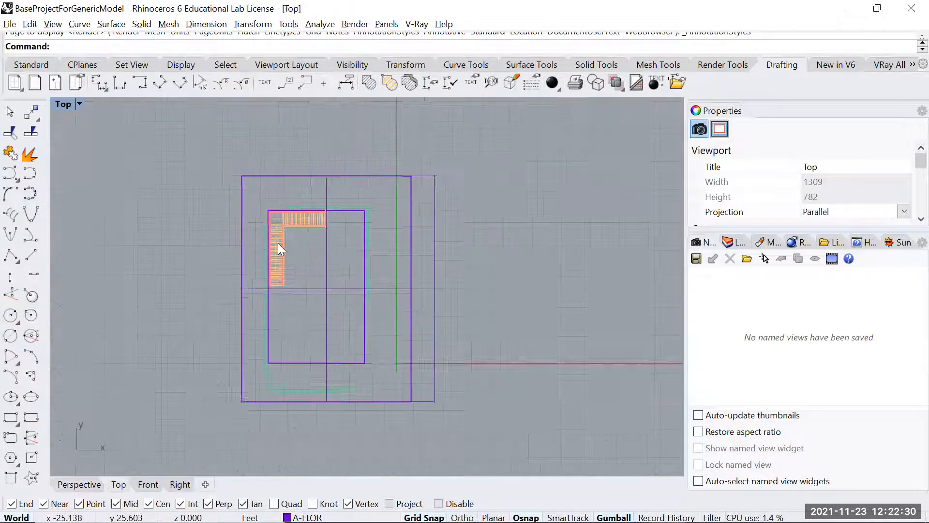
{"action": "scroll", "coordinate": [307, 283], "scroll_direction": "up", "scroll_amount": 8}
{"action": "type", "text": "Circle"}
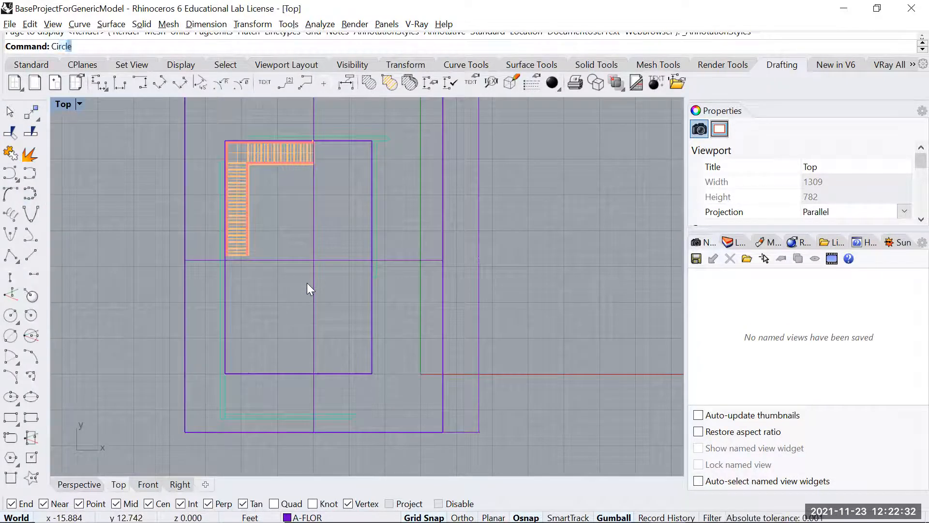
{"action": "key", "text": "Return"}
{"action": "left_click", "coordinate": [292, 238]}
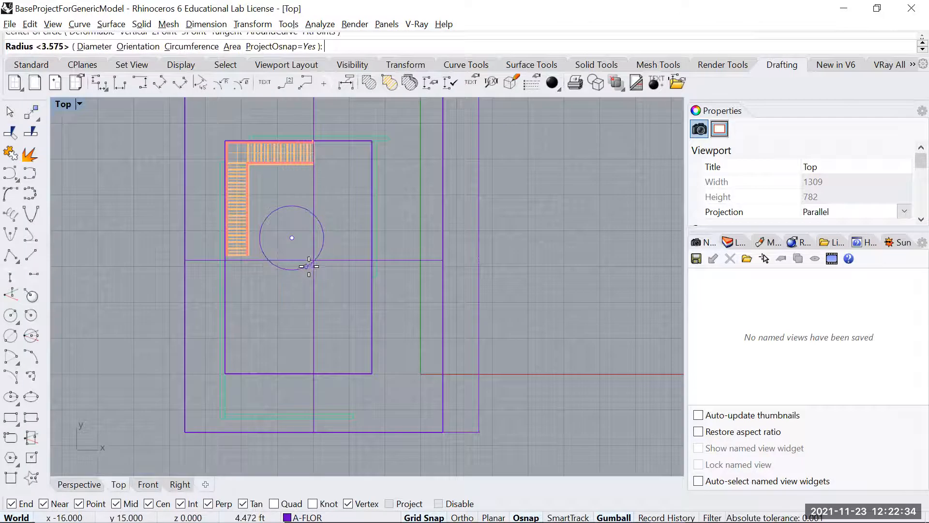
{"action": "left_click", "coordinate": [306, 273]}
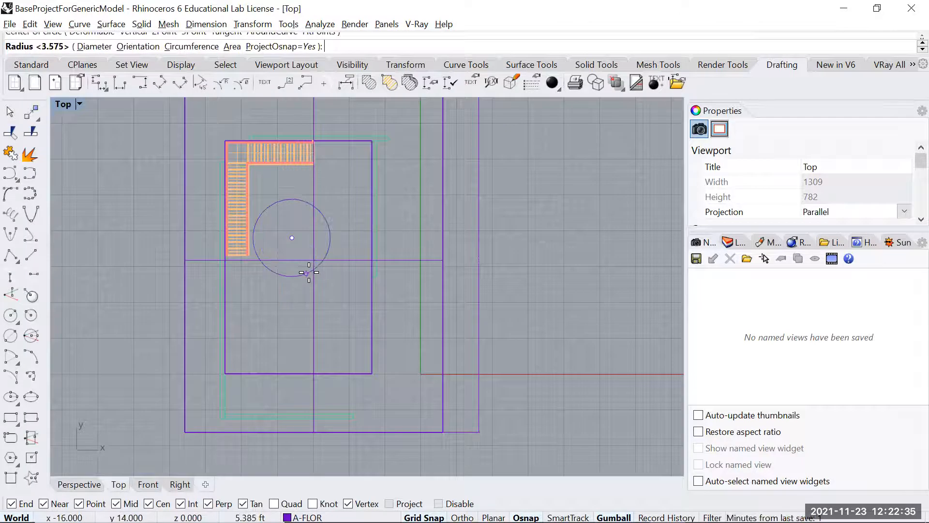
- Stack three copies of the circle at different heights directly above it, with the highest near the top floor
{"action": "left_click", "coordinate": [293, 201]}
{"action": "key", "text": "ctrl+Tab"}
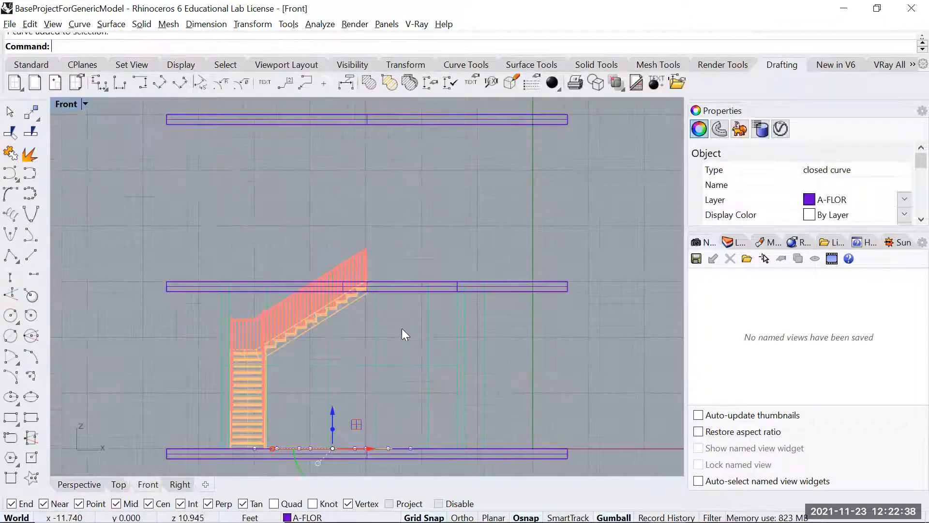
{"action": "key", "text": "ctrl+Tab"}
{"action": "key", "text": "ctrl+Tab"}
{"action": "right_click_drag", "start_coordinate": [385, 345], "coordinate": [335, 266]}
{"action": "left_click_drag", "start_coordinate": [326, 276], "coordinate": [339, 117]}
{"action": "scroll", "coordinate": [330, 167], "scroll_direction": "down", "scroll_amount": 4}
{"action": "key", "text": "ctrl+Tab"}
{"action": "key", "text": "ctrl+Tab"}
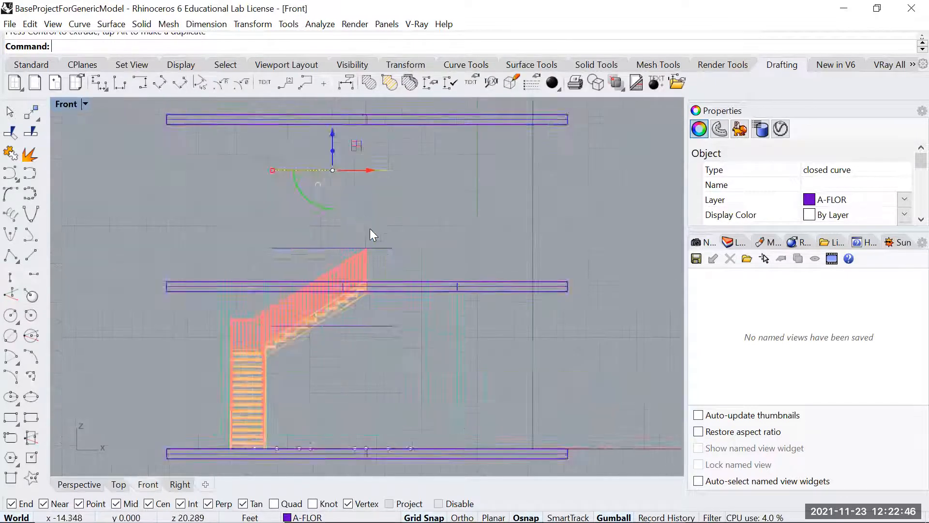
{"action": "scroll", "coordinate": [370, 229], "scroll_direction": "down", "scroll_amount": 6}
{"action": "left_click_drag", "start_coordinate": [350, 162], "coordinate": [351, 151]}
{"action": "scroll", "coordinate": [350, 155], "scroll_direction": "up", "scroll_amount": 5}
{"action": "left_click_drag", "start_coordinate": [350, 288], "coordinate": [356, 222]}
{"action": "scroll", "coordinate": [485, 328], "scroll_direction": "down", "scroll_amount": 4}
{"action": "key", "text": "ctrl+Tab"}
{"action": "key", "text": "ctrl+Tab"}
{"action": "scroll", "coordinate": [484, 330], "scroll_direction": "down", "scroll_amount": 3}
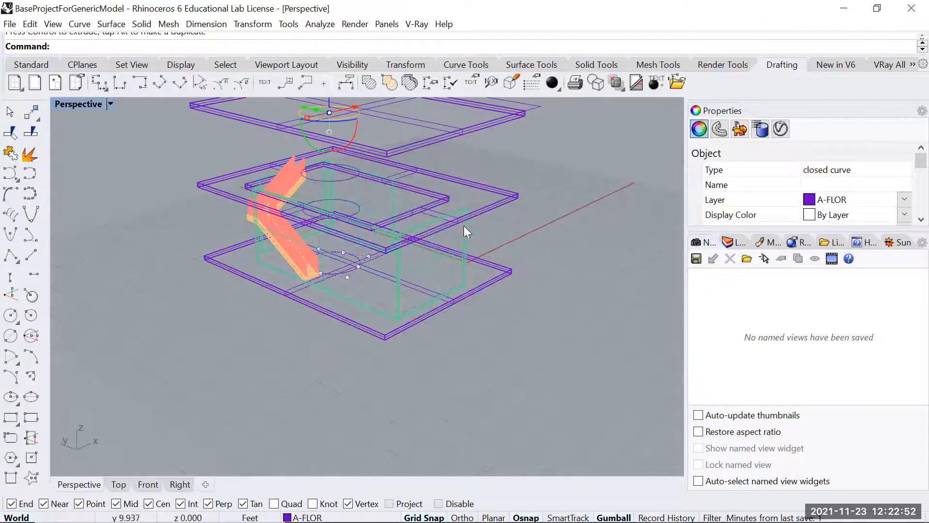
- Select all four stacked circles without the wall and move them to a new layer named New
{"action": "scroll", "coordinate": [464, 225], "scroll_direction": "down", "scroll_amount": 2}
{"action": "left_click", "coordinate": [356, 182], "text": "shift"}
{"action": "scroll", "coordinate": [356, 182], "scroll_direction": "up", "scroll_amount": 5}
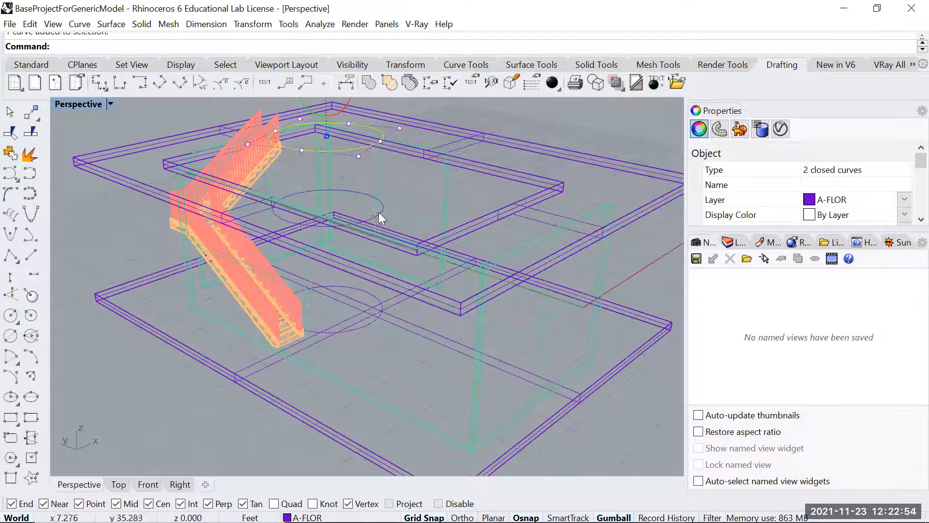
{"action": "left_click", "coordinate": [378, 214], "text": "shift"}
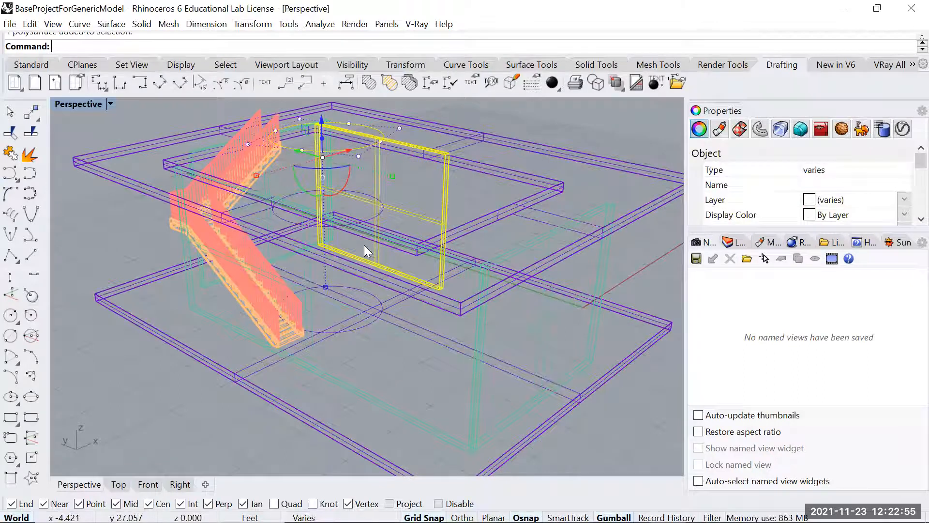
{"action": "left_click", "coordinate": [428, 220], "text": "ctrl"}
{"action": "scroll", "coordinate": [225, 229], "scroll_direction": "up", "scroll_amount": 5}
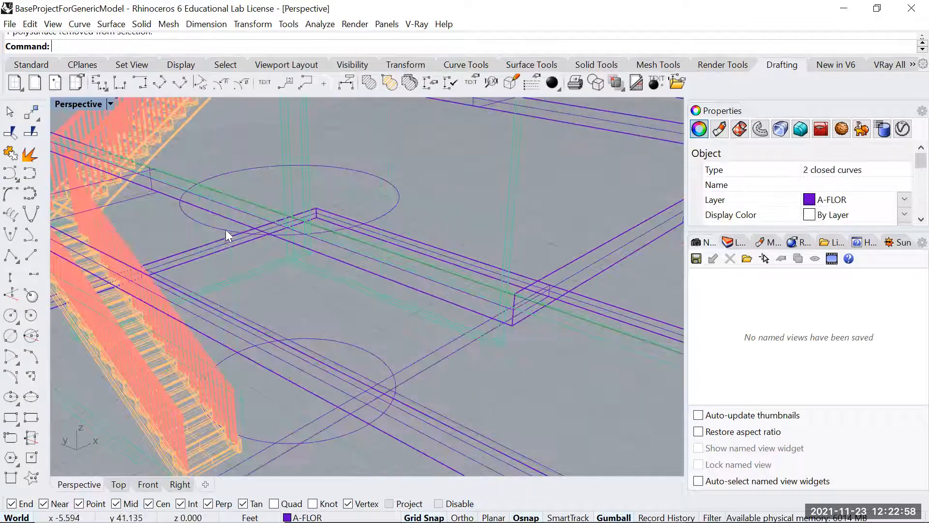
{"action": "left_click", "coordinate": [195, 222], "text": "shift"}
{"action": "left_click", "coordinate": [344, 341], "text": "shift"}
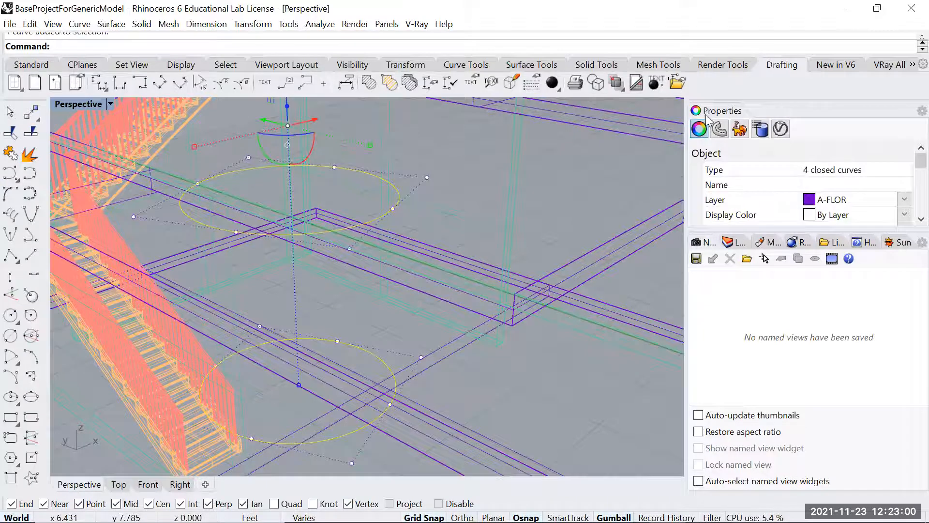
{"action": "left_click", "coordinate": [733, 242]}
{"action": "left_click", "coordinate": [696, 259]}
{"action": "type", "text": "New"}
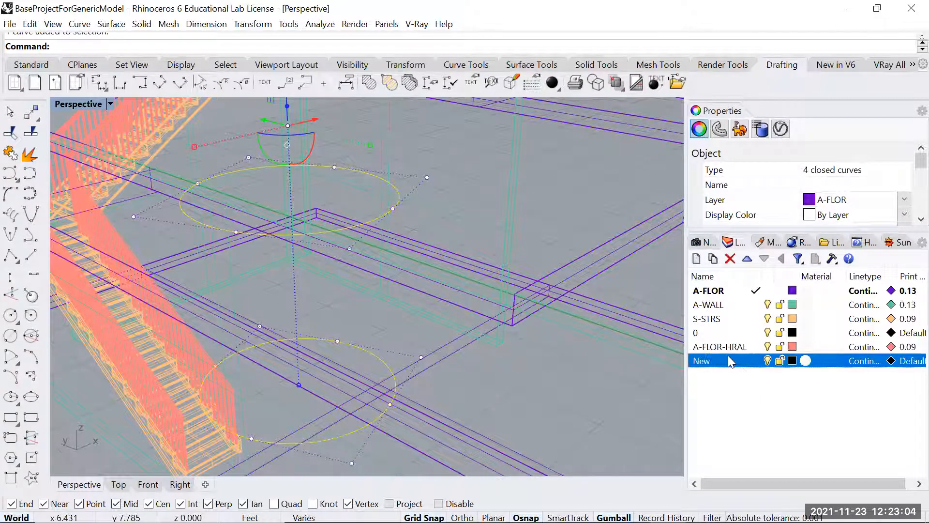
{"action": "right_click", "coordinate": [730, 362]}
{"action": "left_click", "coordinate": [780, 300]}
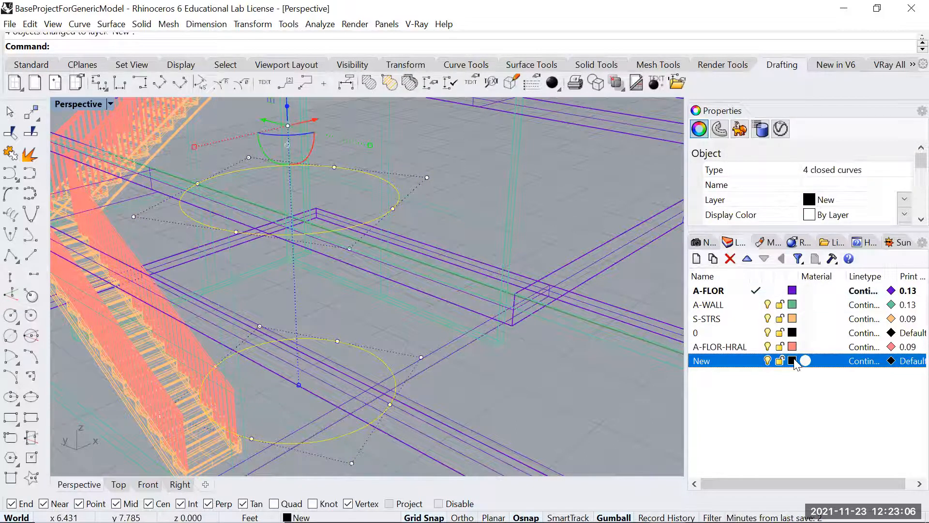
- Set the New layer's display color to Magenta
{"action": "left_click", "coordinate": [792, 361]}
{"action": "left_click", "coordinate": [441, 235]}
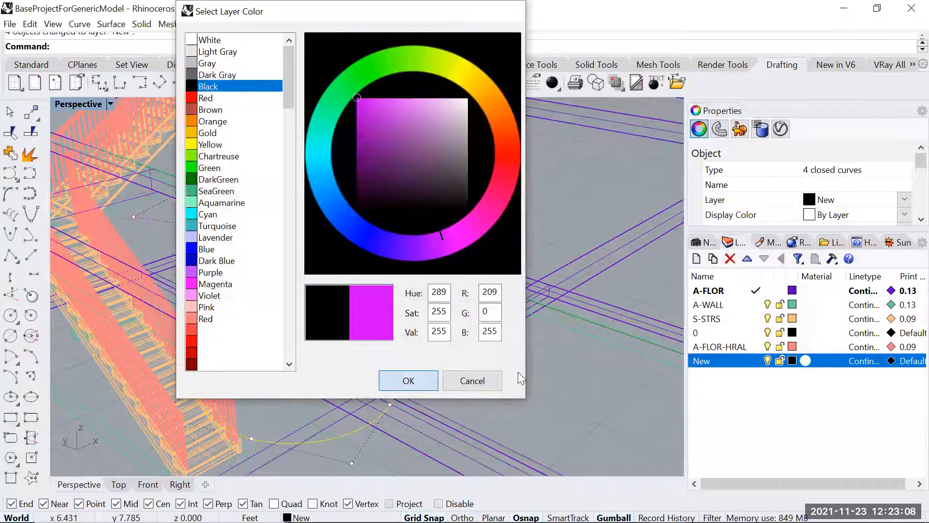
{"action": "left_click", "coordinate": [417, 380]}
{"action": "left_click", "coordinate": [561, 395]}
{"action": "scroll", "coordinate": [543, 333], "scroll_direction": "down", "scroll_amount": 8}
{"action": "right_click_drag", "start_coordinate": [537, 332], "coordinate": [471, 297]}
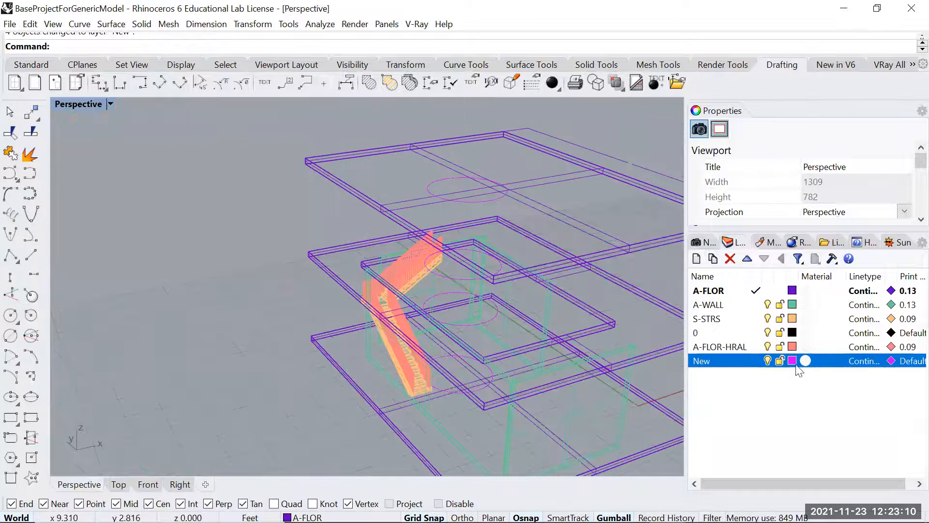
{"action": "left_click", "coordinate": [794, 363]}
{"action": "left_click", "coordinate": [196, 289]}
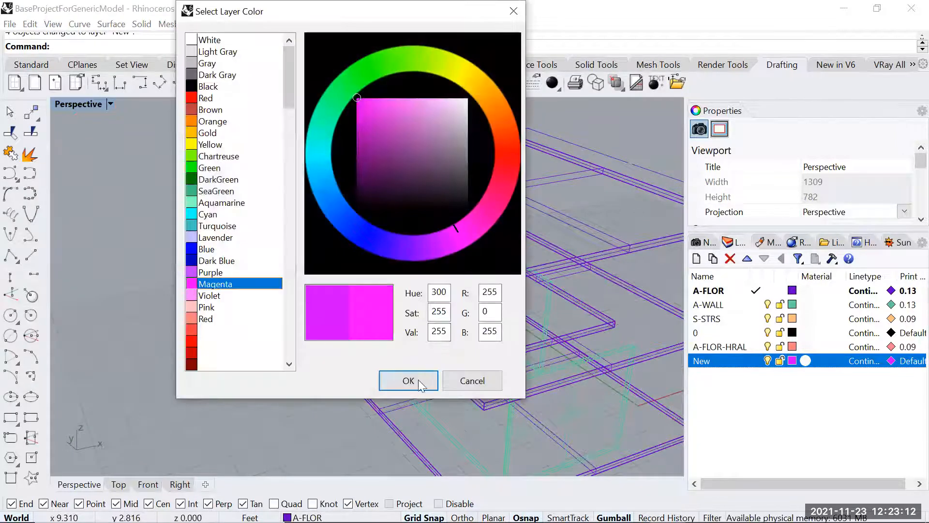
{"action": "left_click", "coordinate": [426, 379]}
- Scale up the second circle from the bottom in one direction and enlarge the third circle in both directions
{"action": "left_click", "coordinate": [491, 325]}
{"action": "scroll", "coordinate": [492, 320], "scroll_direction": "up", "scroll_amount": 7}
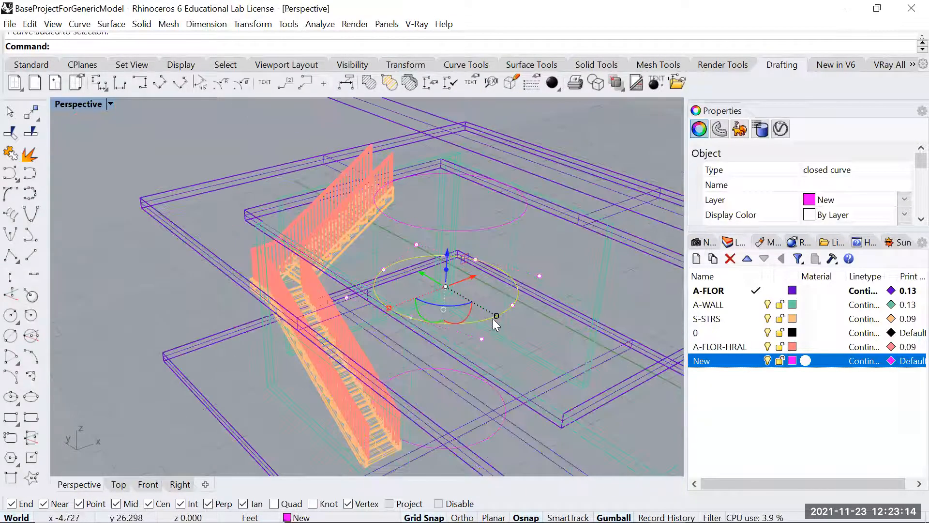
{"action": "left_click_drag", "start_coordinate": [495, 317], "coordinate": [527, 343]}
{"action": "left_click", "coordinate": [500, 224]}
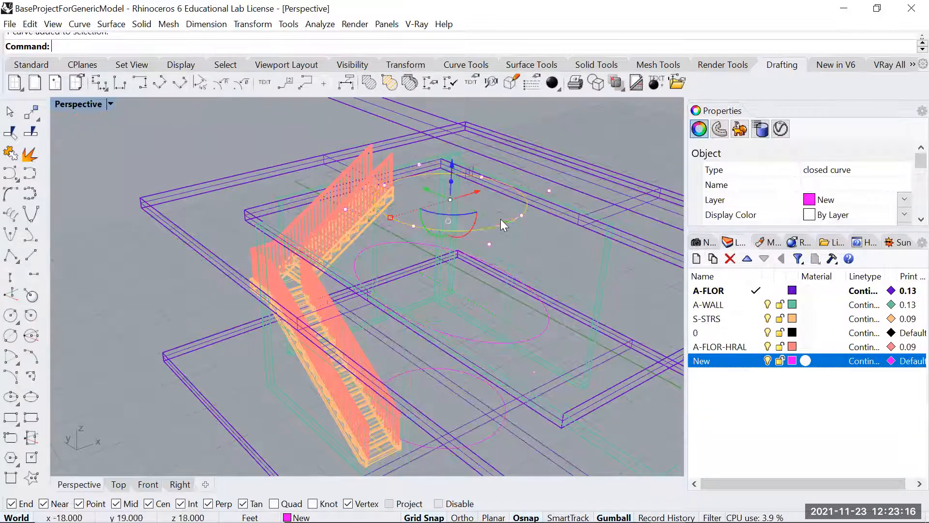
{"action": "left_click_drag", "start_coordinate": [506, 225], "coordinate": [552, 248]}
{"action": "left_click_drag", "start_coordinate": [391, 217], "coordinate": [370, 221]}
- Stretch the top circle into an elongated ellipse and narrow the third circle in one direction
{"action": "scroll", "coordinate": [562, 182], "scroll_direction": "down", "scroll_amount": 6}
{"action": "right_click_drag", "start_coordinate": [556, 166], "coordinate": [494, 232], "text": "shift"}
{"action": "left_click", "coordinate": [473, 207]}
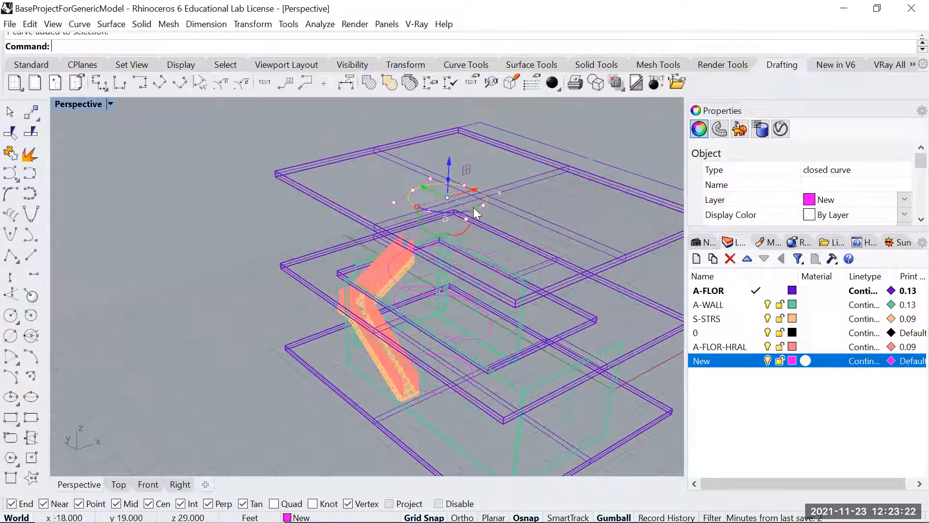
{"action": "scroll", "coordinate": [455, 203], "scroll_direction": "up", "scroll_amount": 5}
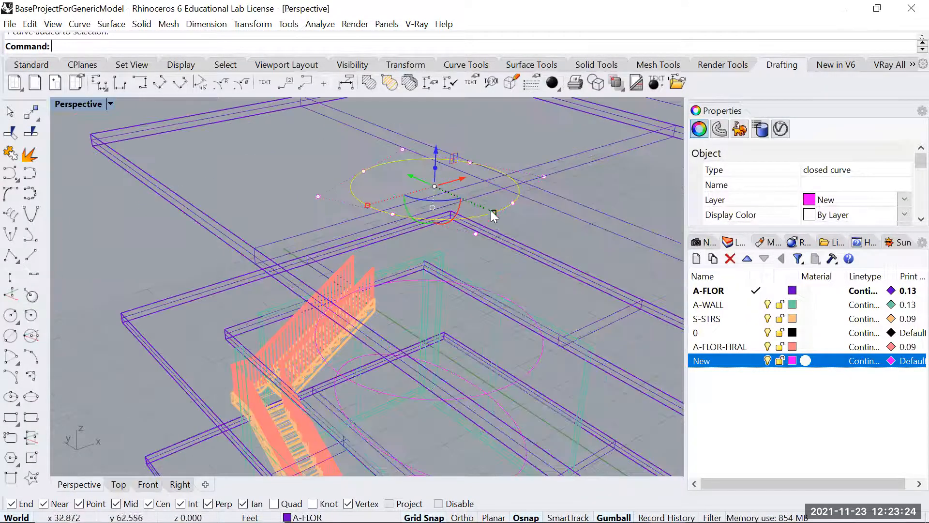
{"action": "left_click", "coordinate": [530, 375]}
{"action": "left_click_drag", "start_coordinate": [510, 385], "coordinate": [468, 355]}
{"action": "scroll", "coordinate": [469, 355], "scroll_direction": "down", "scroll_amount": 8}
{"action": "key", "text": "Escape"}
{"action": "right_click_drag", "start_coordinate": [465, 342], "coordinate": [510, 349]}
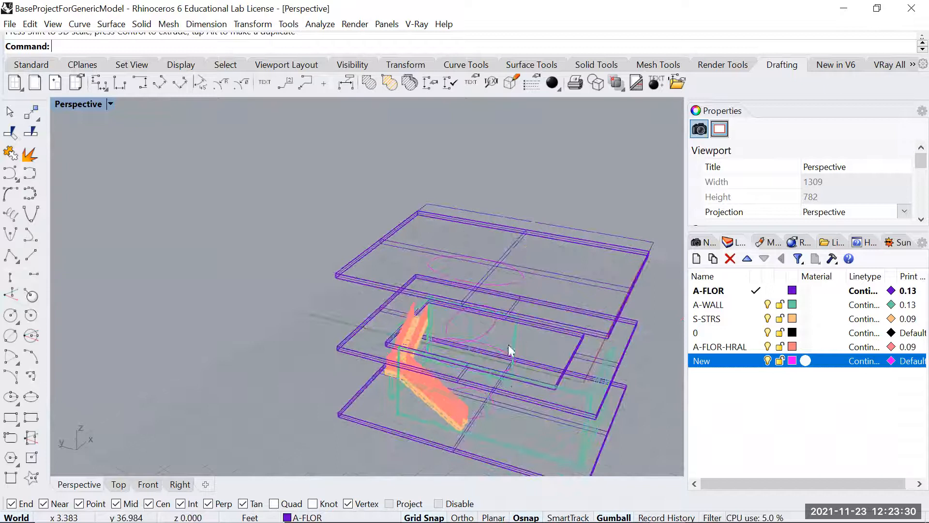
- Loft the four stacked curves from bottom to top with the Normal style and Do not simplify
{"action": "scroll", "coordinate": [491, 406], "scroll_direction": "up", "scroll_amount": 4}
{"action": "right_click_drag", "start_coordinate": [490, 408], "coordinate": [481, 384]}
{"action": "key", "text": "Return"}
{"action": "left_click", "coordinate": [462, 399]}
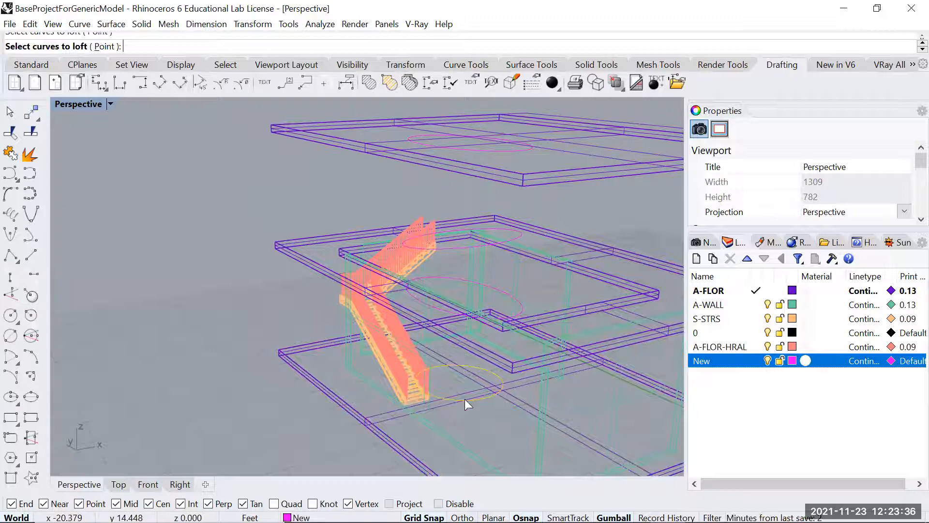
{"action": "left_click", "coordinate": [516, 314]}
{"action": "left_click", "coordinate": [519, 233]}
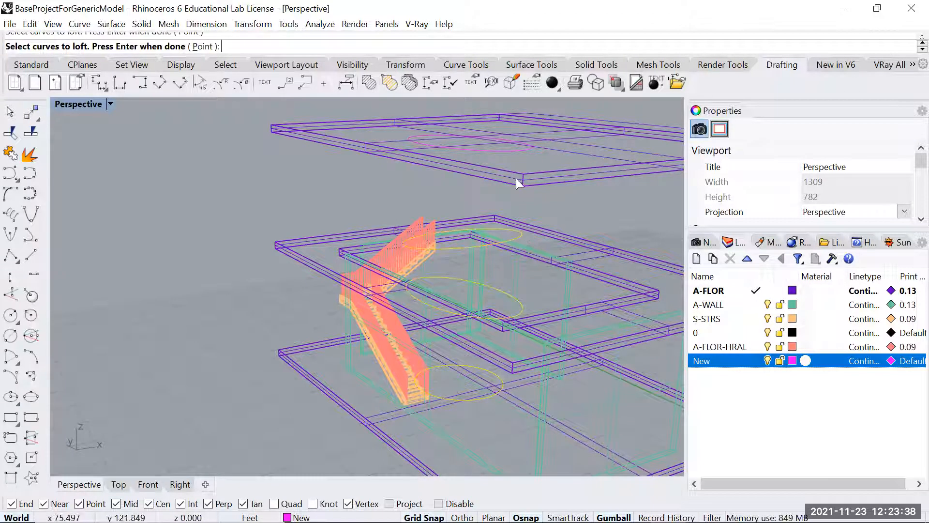
{"action": "left_click", "coordinate": [526, 149]}
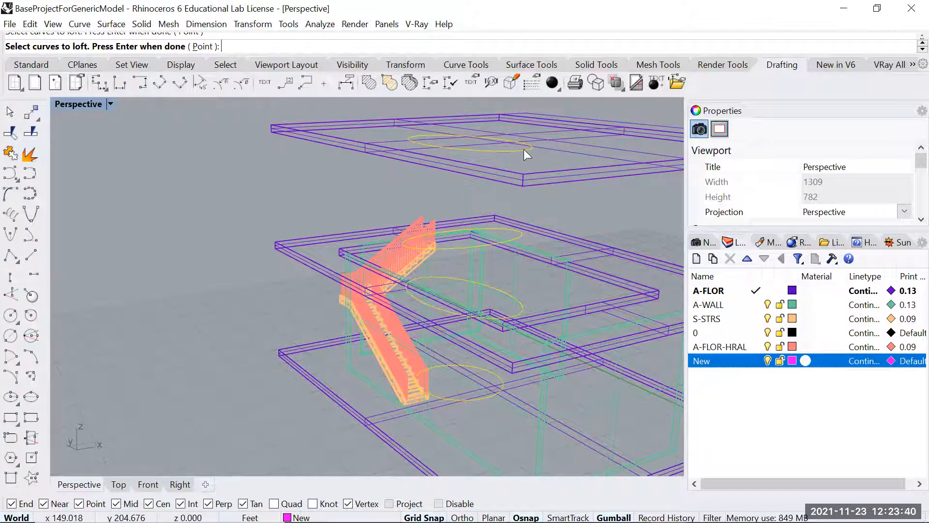
{"action": "key", "text": "Return"}
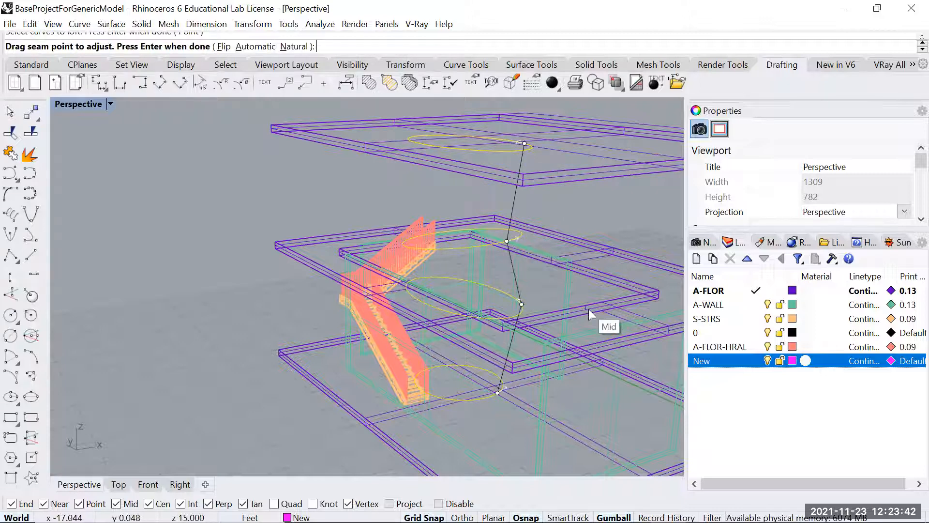
{"action": "right_click_drag", "start_coordinate": [530, 307], "coordinate": [508, 329]}
{"action": "key", "text": "Return"}
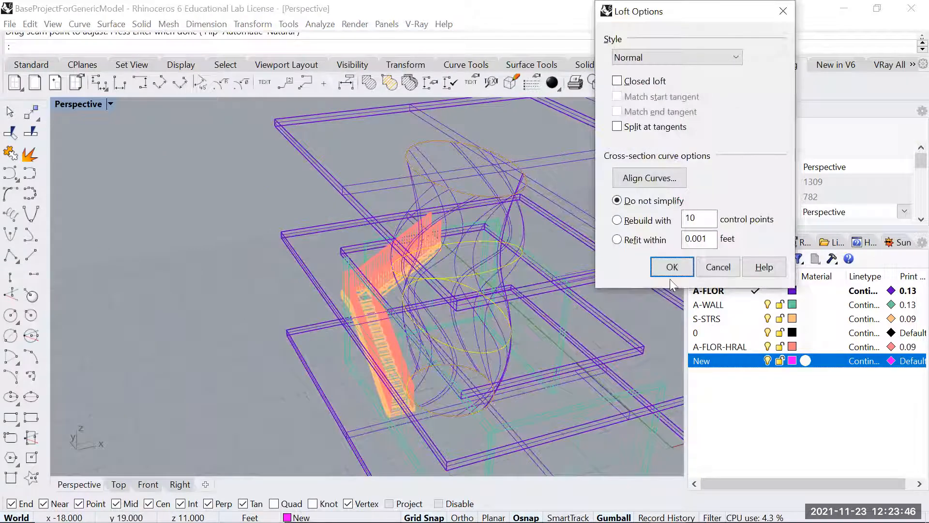
{"action": "left_click", "coordinate": [672, 266]}
- Inspect the lofted surface in shaded display, then delete it and return the view to Wireframe
{"action": "middle_click", "coordinate": [448, 263]}
{"action": "left_click", "coordinate": [465, 257]}
{"action": "mouse_move", "coordinate": [454, 320]}
{"action": "right_mouse_down"}
{"action": "mouse_move", "coordinate": [497, 267]}
{"action": "mouse_move", "coordinate": [465, 271]}
{"action": "mouse_move", "coordinate": [471, 260]}
{"action": "mouse_move", "coordinate": [543, 317]}
{"action": "mouse_move", "coordinate": [446, 352]}
{"action": "mouse_move", "coordinate": [332, 307]}
{"action": "mouse_move", "coordinate": [203, 296]}
{"action": "mouse_move", "coordinate": [378, 236]}
{"action": "mouse_move", "coordinate": [339, 286]}
{"action": "mouse_move", "coordinate": [397, 245]}
{"action": "mouse_move", "coordinate": [337, 229]}
{"action": "mouse_move", "coordinate": [506, 343]}
{"action": "mouse_move", "coordinate": [384, 242]}
{"action": "mouse_move", "coordinate": [393, 266]}
{"action": "mouse_move", "coordinate": [384, 222]}
{"action": "mouse_move", "coordinate": [467, 216]}
{"action": "mouse_move", "coordinate": [579, 261]}
{"action": "mouse_move", "coordinate": [365, 254]}
{"action": "mouse_move", "coordinate": [492, 311]}
{"action": "mouse_move", "coordinate": [514, 275]}
{"action": "mouse_move", "coordinate": [590, 282]}
{"action": "mouse_move", "coordinate": [429, 270]}
{"action": "mouse_move", "coordinate": [454, 227]}
{"action": "mouse_move", "coordinate": [436, 251]}
{"action": "mouse_move", "coordinate": [414, 214]}
{"action": "mouse_move", "coordinate": [394, 201]}
{"action": "mouse_move", "coordinate": [306, 202]}
{"action": "mouse_move", "coordinate": [259, 227]}
{"action": "right_mouse_up"}
{"action": "scroll", "coordinate": [396, 245], "scroll_direction": "up", "scroll_amount": 4}
{"action": "left_click", "coordinate": [339, 253]}
{"action": "key", "text": "Delete"}
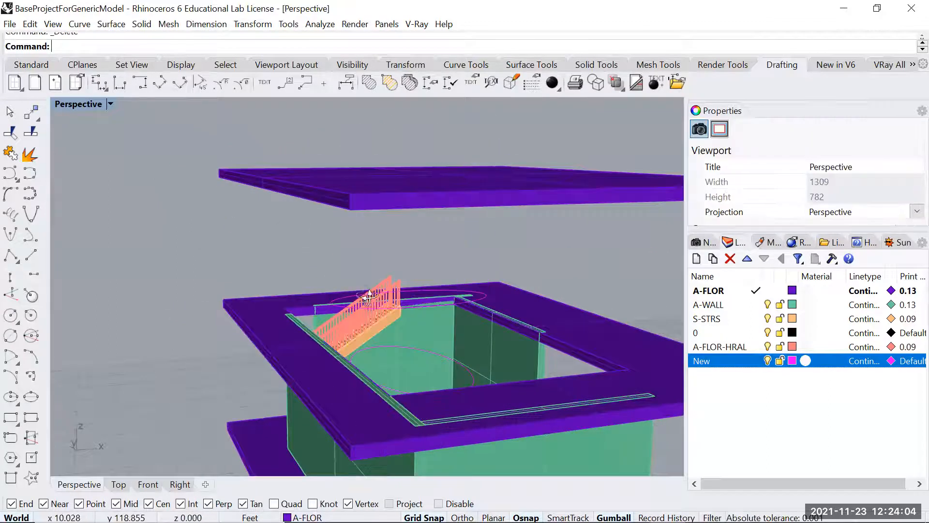
{"action": "right_click_drag", "start_coordinate": [369, 290], "coordinate": [431, 299]}
{"action": "middle_click", "coordinate": [434, 299]}
{"action": "left_click", "coordinate": [458, 297]}
{"action": "scroll", "coordinate": [458, 297], "scroll_direction": "down", "scroll_amount": 5}
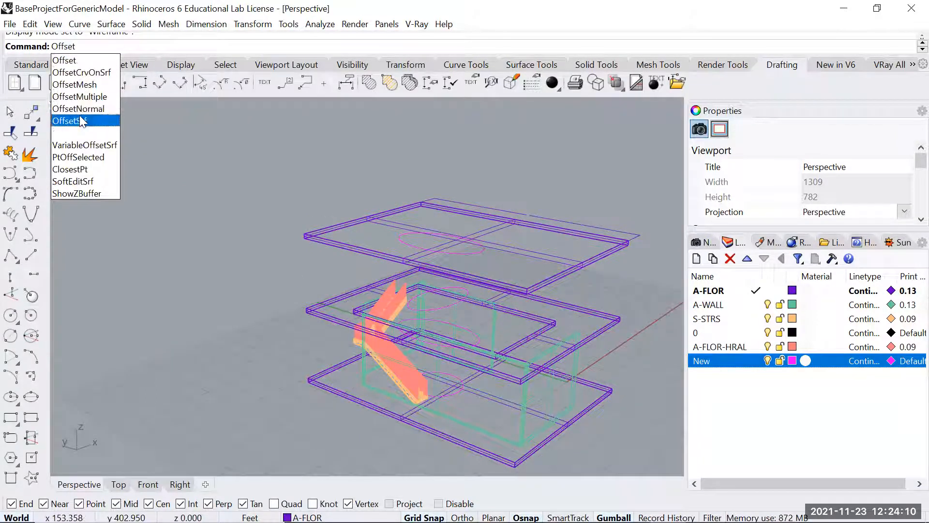
- Offset the bottom circle inward by 0.5 ft
{"action": "left_click", "coordinate": [64, 60]}
{"action": "right_click_drag", "start_coordinate": [453, 263], "coordinate": [460, 351]}
{"action": "scroll", "coordinate": [459, 351], "scroll_direction": "up", "scroll_amount": 7}
{"action": "right_click_drag", "start_coordinate": [464, 410], "coordinate": [418, 405]}
{"action": "left_click", "coordinate": [467, 392]}
{"action": "scroll", "coordinate": [462, 392], "scroll_direction": "up", "scroll_amount": 4}
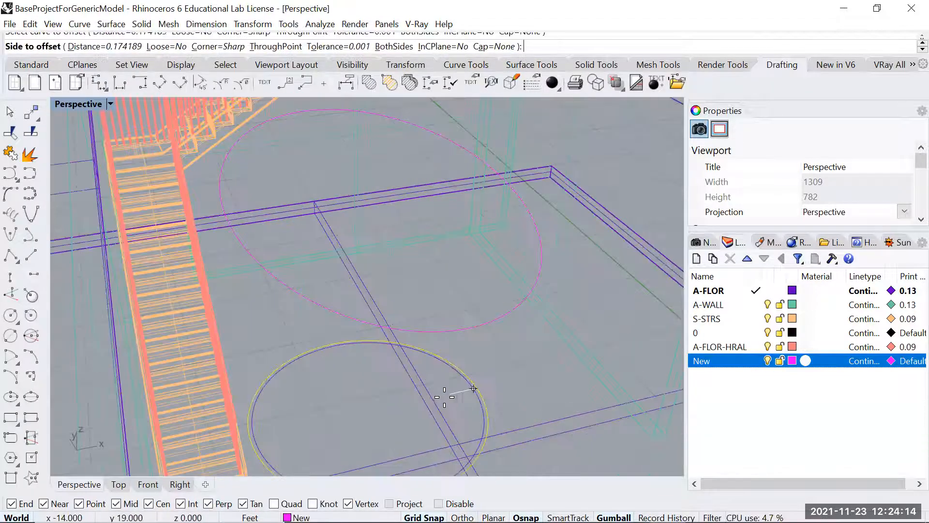
{"action": "left_click", "coordinate": [87, 47]}
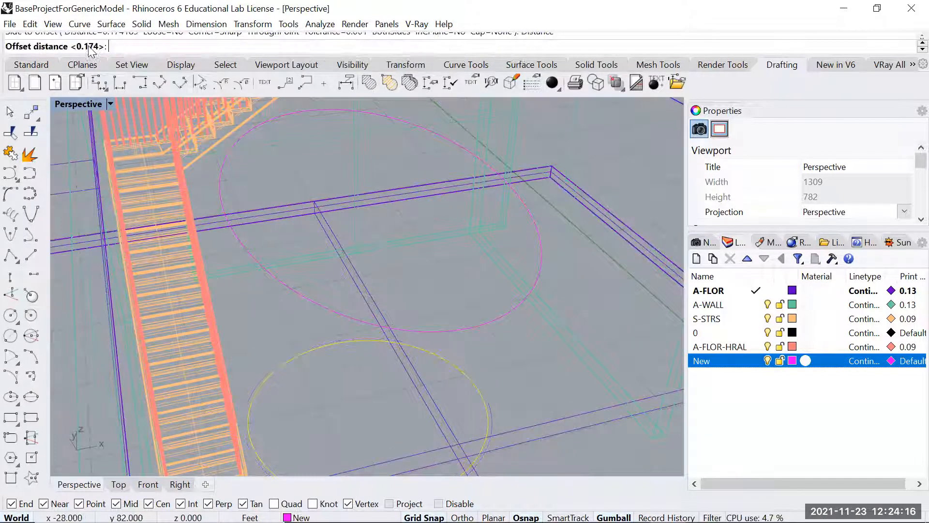
{"action": "type", "text": "0."}
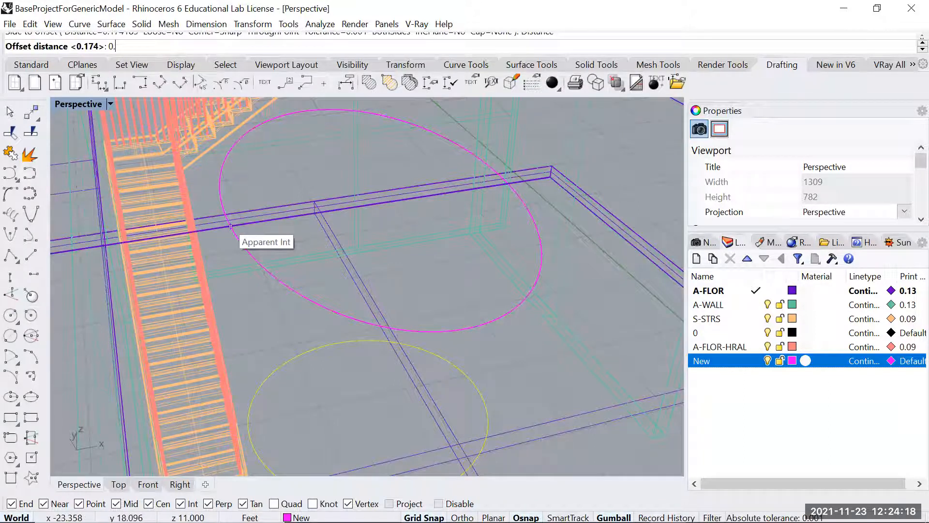
{"action": "type", "text": "5"}
{"action": "key", "text": "Return"}
{"action": "left_click", "coordinate": [307, 356]}
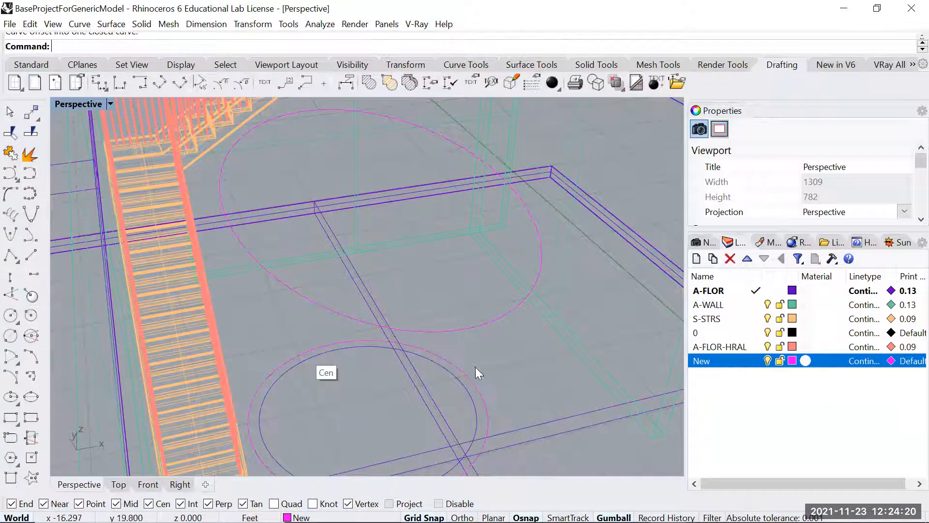
- Offset the three upper curves inward by the same 0.5 ft distance
{"action": "right_click", "coordinate": [493, 329]}
{"action": "left_click", "coordinate": [491, 321]}
{"action": "left_click", "coordinate": [466, 288]}
{"action": "scroll", "coordinate": [469, 194], "scroll_direction": "down", "scroll_amount": 6}
{"action": "right_click_drag", "start_coordinate": [469, 193], "coordinate": [481, 247], "text": "shift"}
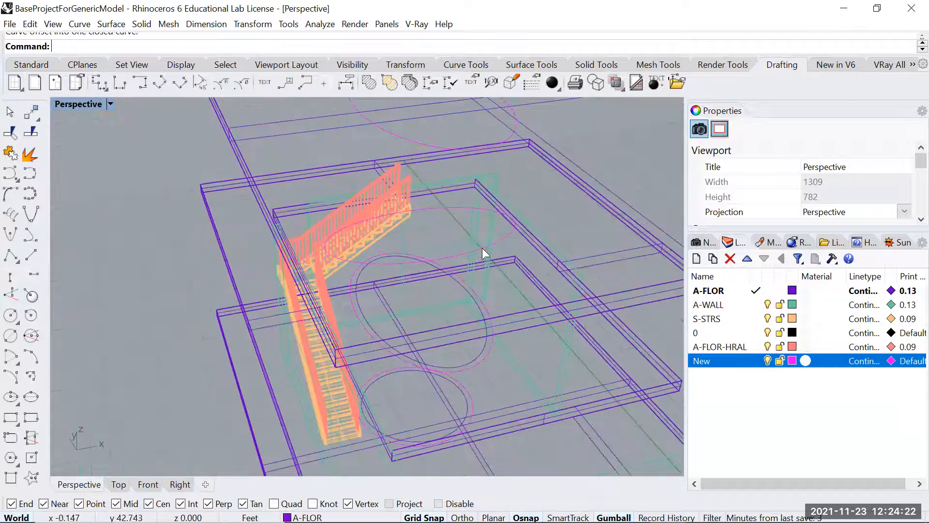
{"action": "right_click", "coordinate": [482, 248]}
{"action": "left_click", "coordinate": [483, 248]}
{"action": "left_click", "coordinate": [459, 240]}
{"action": "right_click_drag", "start_coordinate": [499, 165], "coordinate": [498, 230], "text": "shift"}
{"action": "right_click", "coordinate": [498, 231]}
{"action": "left_click", "coordinate": [489, 192]}
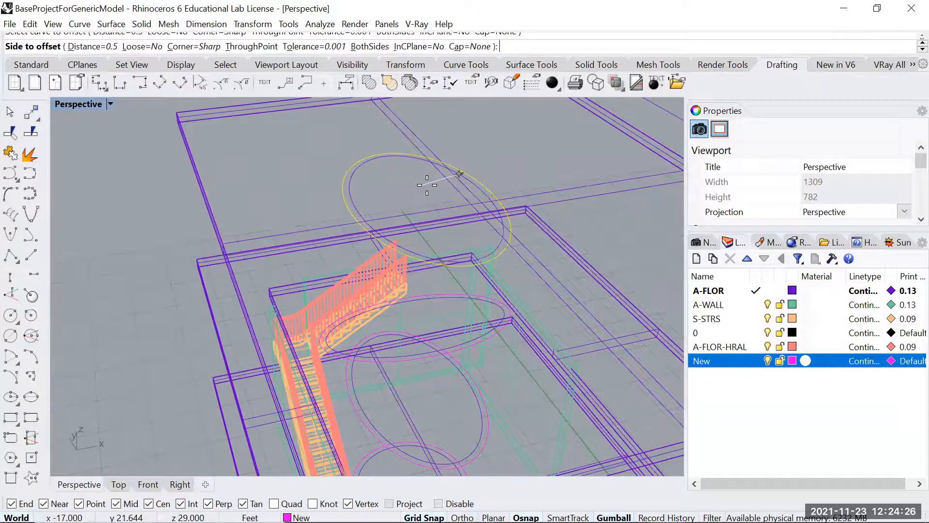
{"action": "left_click", "coordinate": [427, 185]}
- Loft the four outer curves from bottom to top into an outer shell
{"action": "type", "text": "Loft"}
{"action": "key", "text": "Return"}
{"action": "right_click_drag", "start_coordinate": [411, 263], "coordinate": [413, 189], "text": "shift"}
{"action": "left_click", "coordinate": [469, 402]}
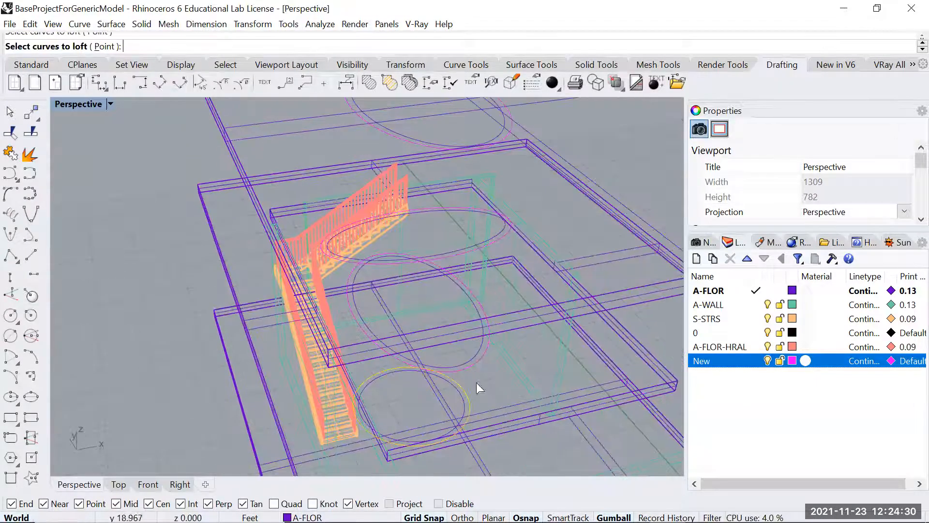
{"action": "left_click", "coordinate": [489, 332]}
{"action": "left_click", "coordinate": [502, 235]}
{"action": "left_click", "coordinate": [505, 140]}
{"action": "key", "text": "Return"}
{"action": "key", "text": "Return"}
{"action": "key", "text": "Return"}
- Loft the four inner offset curves from bottom to top into an inner shell
{"action": "key", "text": "Return"}
{"action": "left_click", "coordinate": [407, 440]}
{"action": "left_click", "coordinate": [438, 365]}
{"action": "left_click", "coordinate": [448, 249]}
{"action": "key", "text": "Return"}
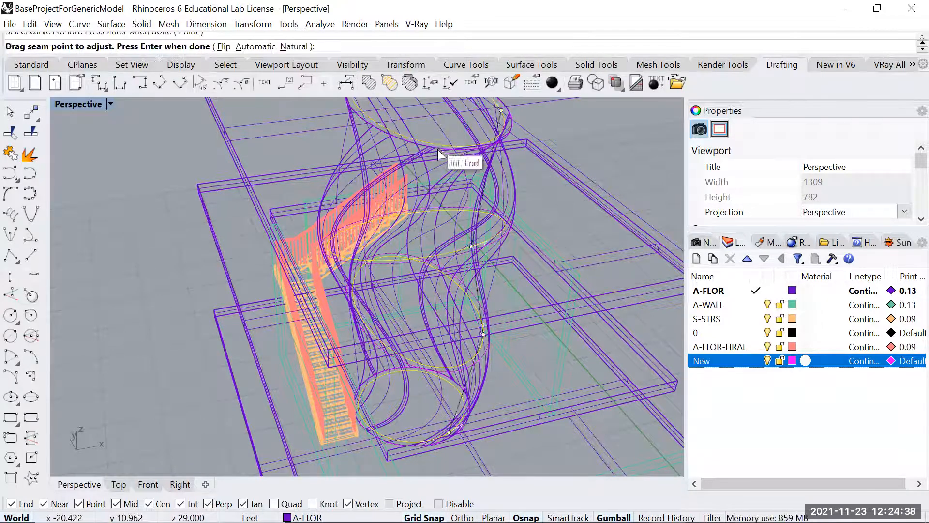
{"action": "key", "text": "Return"}
{"action": "left_click", "coordinate": [673, 267]}
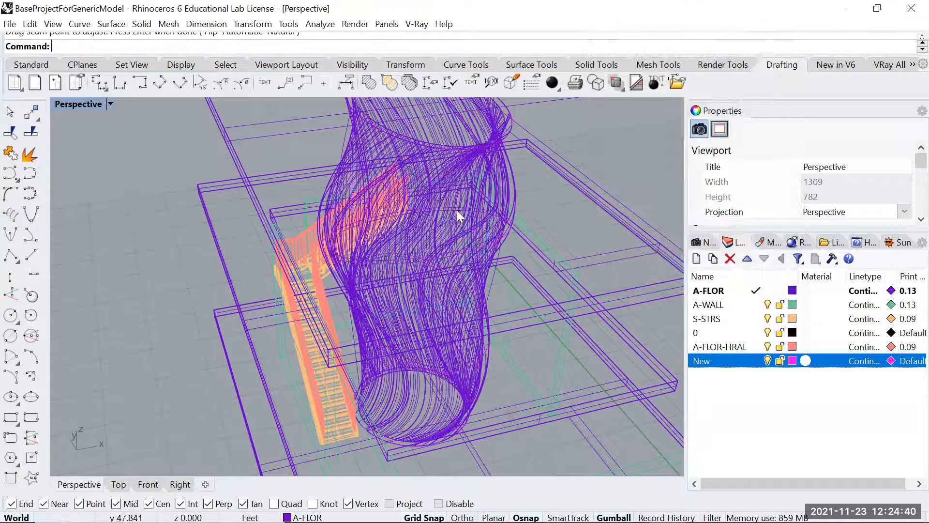
- Switch the Perspective view to shaded display and hide the top floor slab
{"action": "left_click", "coordinate": [369, 142]}
{"action": "right_click", "coordinate": [427, 177]}
{"action": "mouse_move", "coordinate": [428, 176]}
{"action": "right_mouse_down"}
{"action": "mouse_move", "coordinate": [498, 206]}
{"action": "mouse_move", "coordinate": [497, 224]}
{"action": "mouse_move", "coordinate": [489, 183]}
{"action": "mouse_move", "coordinate": [551, 169]}
{"action": "mouse_move", "coordinate": [519, 172]}
{"action": "right_mouse_up"}
{"action": "middle_click", "coordinate": [519, 172]}
{"action": "left_click", "coordinate": [530, 164]}
{"action": "mouse_move", "coordinate": [321, 168]}
{"action": "right_mouse_down"}
{"action": "mouse_move", "coordinate": [346, 207]}
{"action": "mouse_move", "coordinate": [549, 261]}
{"action": "right_mouse_up"}
{"action": "left_click", "coordinate": [578, 319]}
{"action": "type", "text": "Hide"}
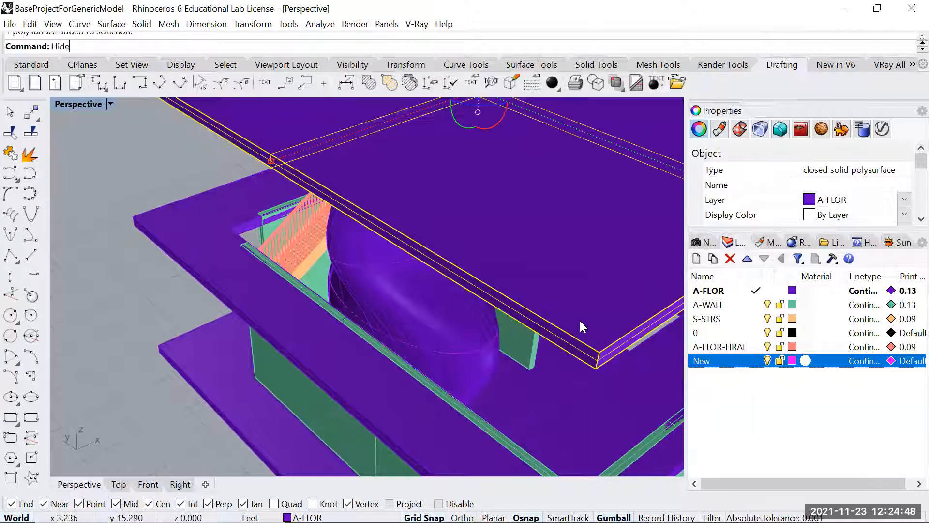
{"action": "key", "text": "Return"}
- Try to cap the inner and outer lofted shells together
{"action": "right_click_drag", "start_coordinate": [452, 283], "coordinate": [533, 230]}
{"action": "scroll", "coordinate": [511, 164], "scroll_direction": "up", "scroll_amount": 5}
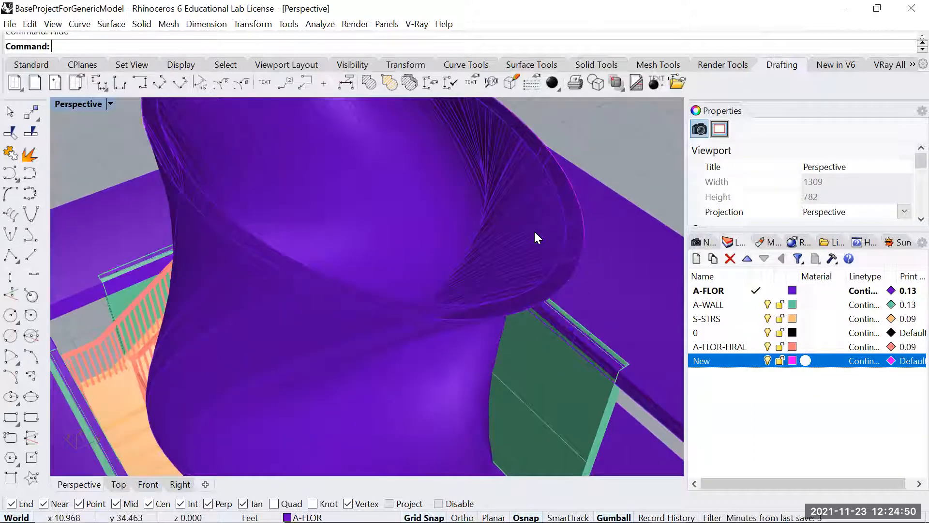
{"action": "scroll", "coordinate": [533, 230], "scroll_direction": "down", "scroll_amount": 5}
{"action": "left_click", "coordinate": [524, 286]}
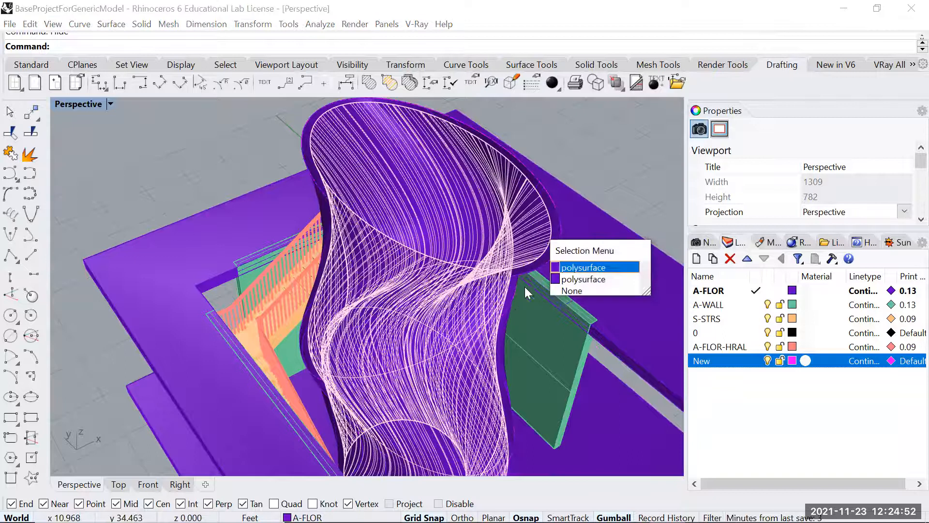
{"action": "left_click", "coordinate": [530, 282]}
{"action": "scroll", "coordinate": [532, 282], "scroll_direction": "up", "scroll_amount": 6}
{"action": "right_click_drag", "start_coordinate": [532, 282], "coordinate": [530, 246]}
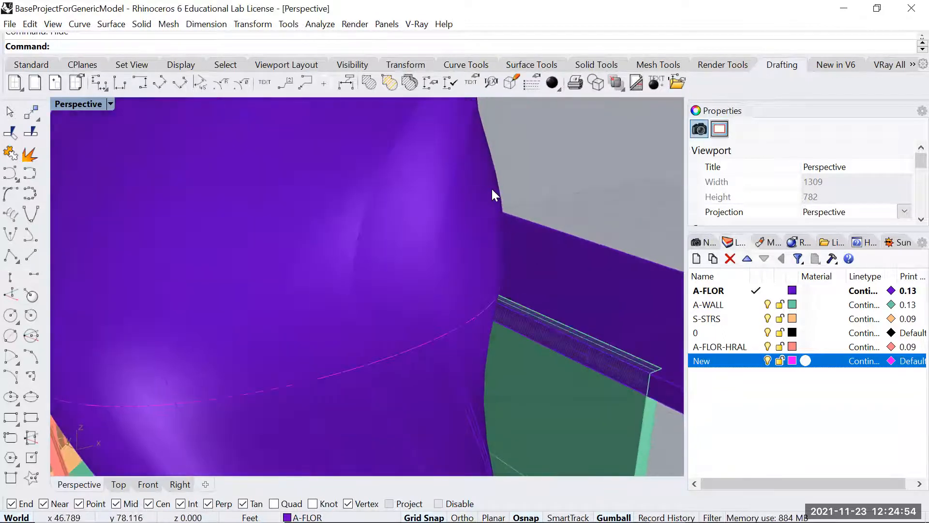
{"action": "left_click", "coordinate": [489, 190]}
{"action": "scroll", "coordinate": [487, 189], "scroll_direction": "down", "scroll_amount": 2}
{"action": "scroll", "coordinate": [487, 190], "scroll_direction": "down", "scroll_amount": 3}
{"action": "left_click", "coordinate": [362, 198], "text": "shift"}
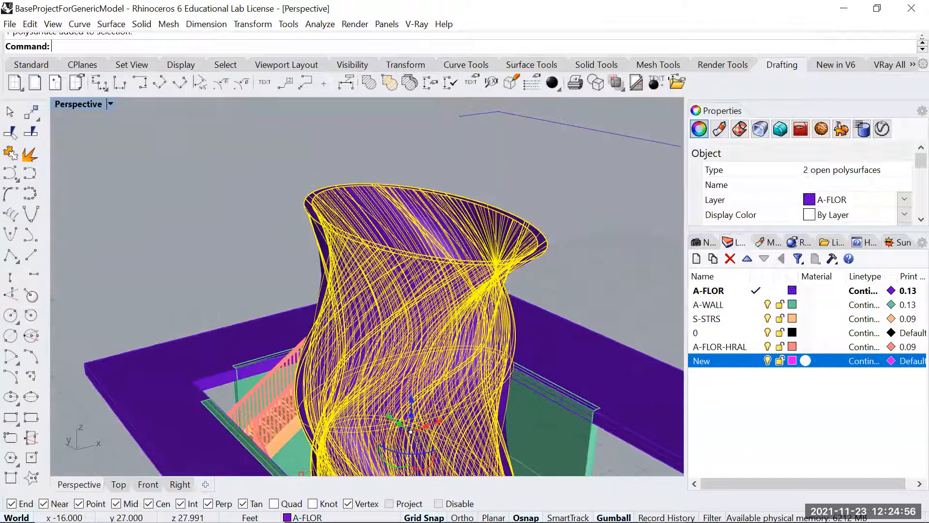
{"action": "key", "text": "Return"}
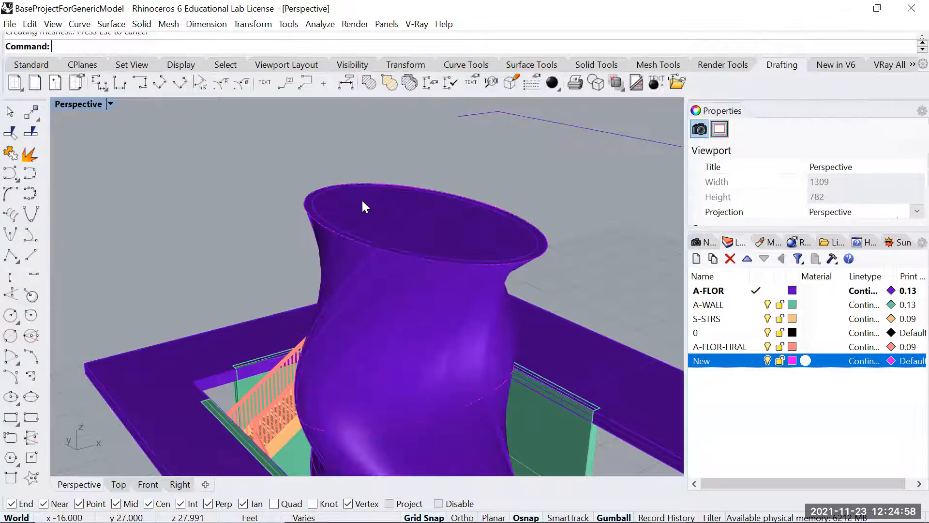
- Undo the cap on both lofted shells and clear the selection
{"action": "left_click", "coordinate": [383, 233]}
{"action": "key", "text": "Escape"}
{"action": "key", "text": "ctrl+z"}
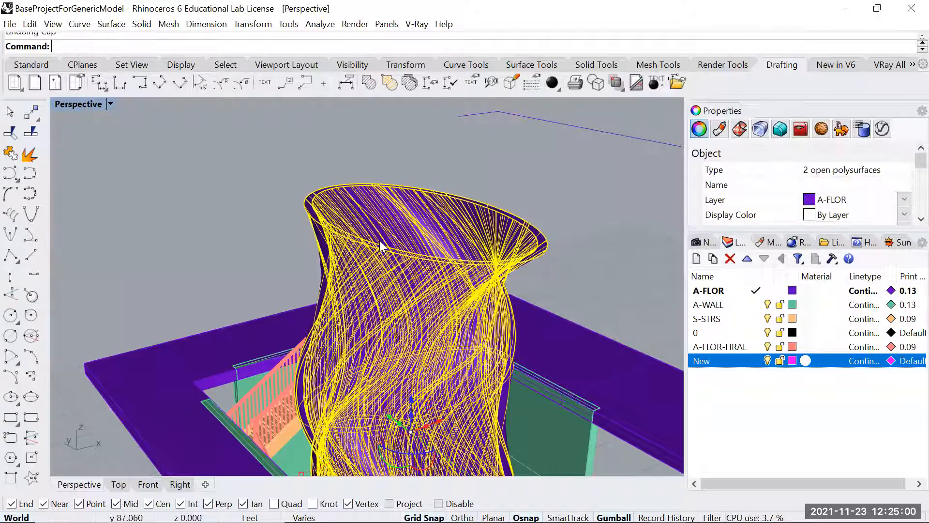
{"action": "key", "text": "Escape"}
- Hide one lofted shell and delete the other, keeping their profile curves
{"action": "scroll", "coordinate": [334, 232], "scroll_direction": "up", "scroll_amount": 5}
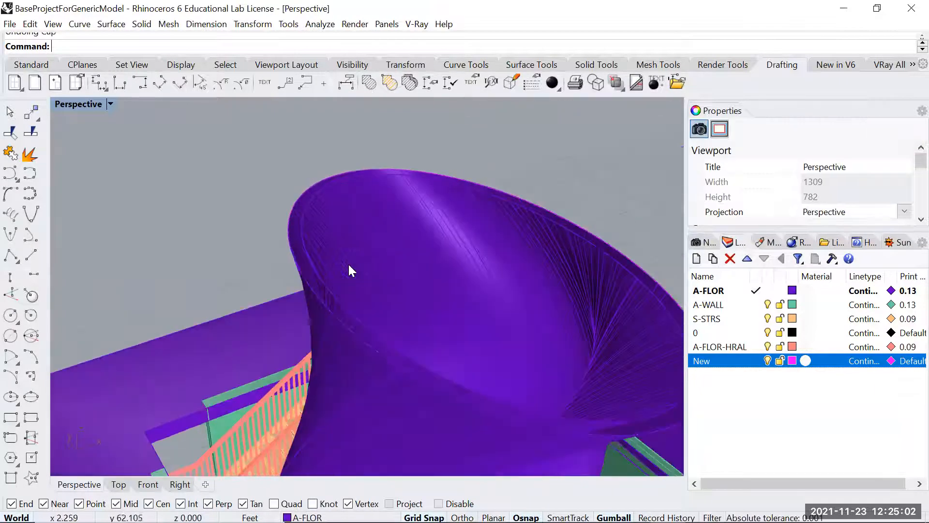
{"action": "scroll", "coordinate": [350, 263], "scroll_direction": "up", "scroll_amount": 5}
{"action": "left_click", "coordinate": [433, 286]}
{"action": "type", "text": "Hide"}
{"action": "key", "text": "Return"}
{"action": "left_click", "coordinate": [433, 286]}
{"action": "key", "text": "Escape"}
{"action": "left_click", "coordinate": [372, 258]}
{"action": "key", "text": "Delete"}
- Try to cap the two concentric curves at the top of the shells
{"action": "scroll", "coordinate": [370, 255], "scroll_direction": "up", "scroll_amount": 5}
{"action": "left_click_drag", "start_coordinate": [370, 229], "coordinate": [344, 201]}
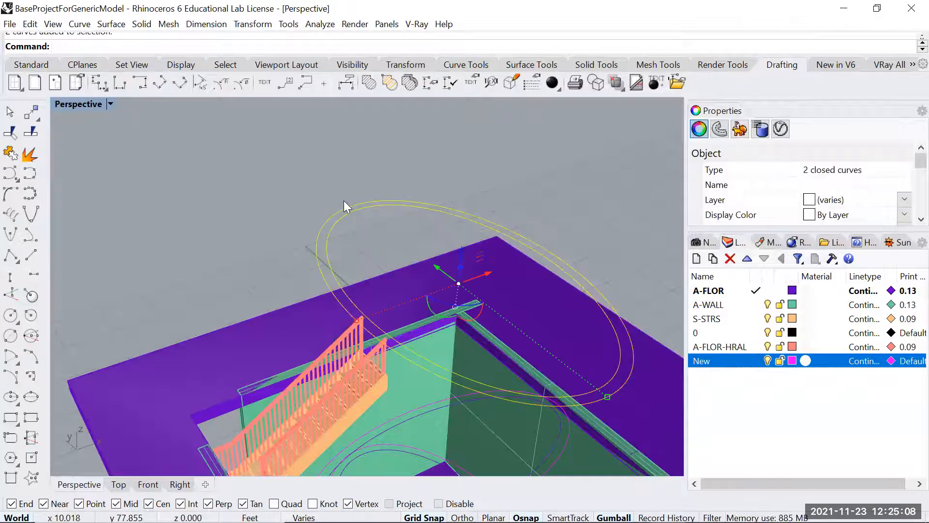
{"action": "type", "text": "Cap"}
{"action": "key", "text": "Return"}
{"action": "key", "text": "Escape"}
- Try to cap the outer of the two concentric curves at the top on its own
{"action": "right_click_drag", "start_coordinate": [343, 200], "coordinate": [381, 222]}
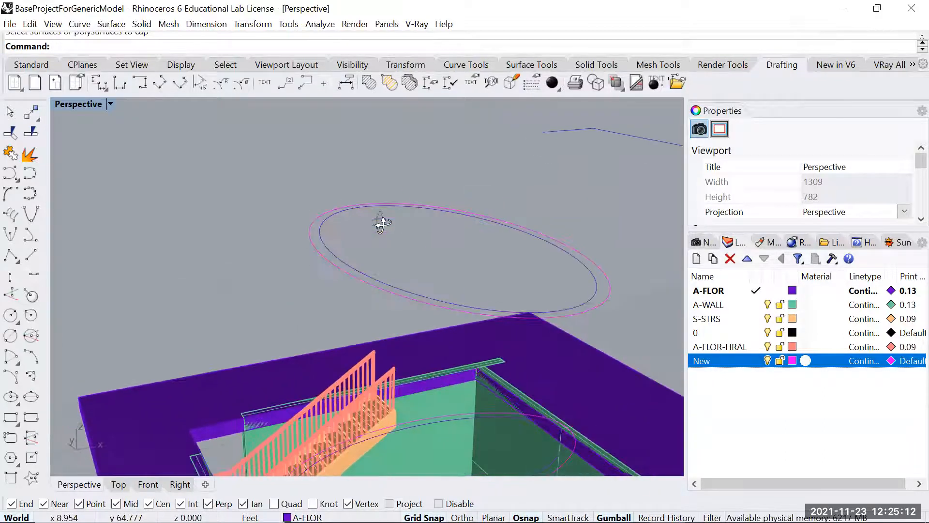
{"action": "left_click", "coordinate": [314, 238]}
{"action": "type", "text": "Cap"}
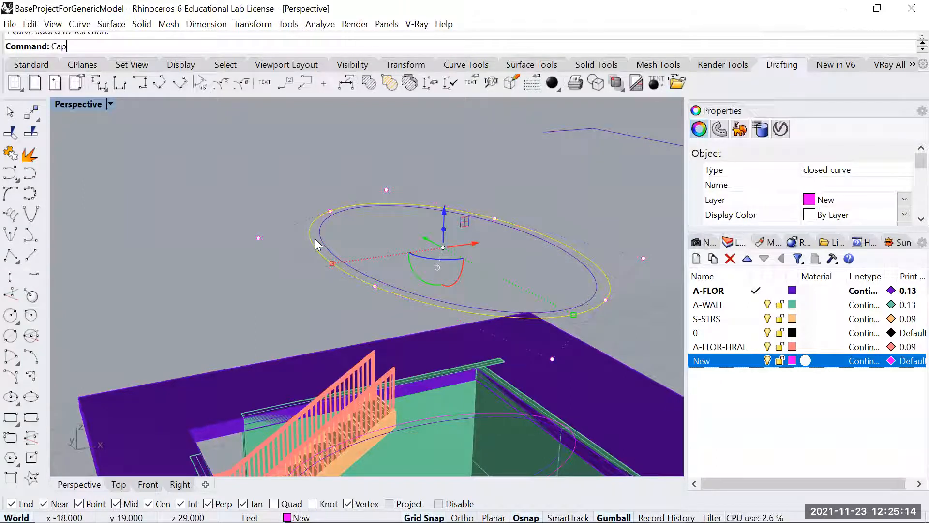
{"action": "key", "text": "Return"}
{"action": "key", "text": "Escape"}
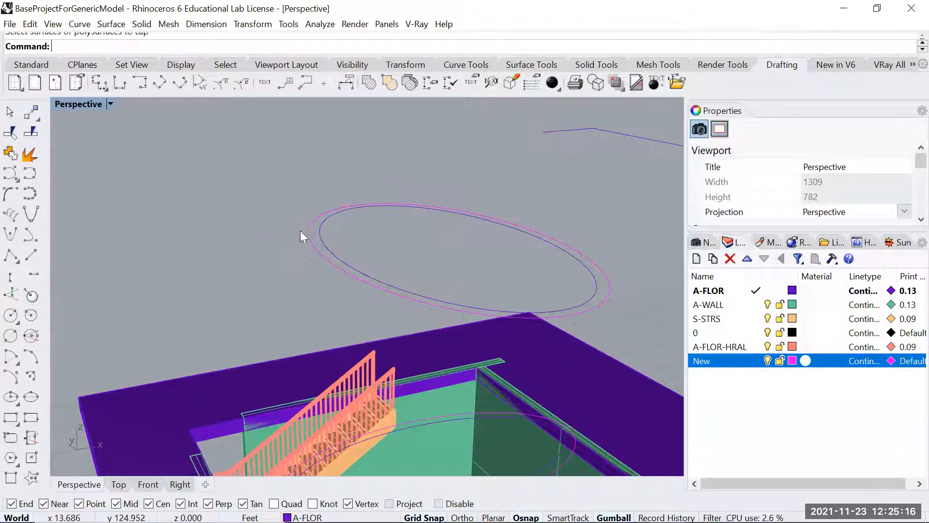
- Create a planar ring surface between the two concentric curves at the top of the shell
{"action": "left_click", "coordinate": [309, 235]}
{"action": "left_click_drag", "start_coordinate": [409, 189], "coordinate": [396, 214]}
{"action": "type", "text": "PlanarSrf"}
{"action": "key", "text": "Return"}
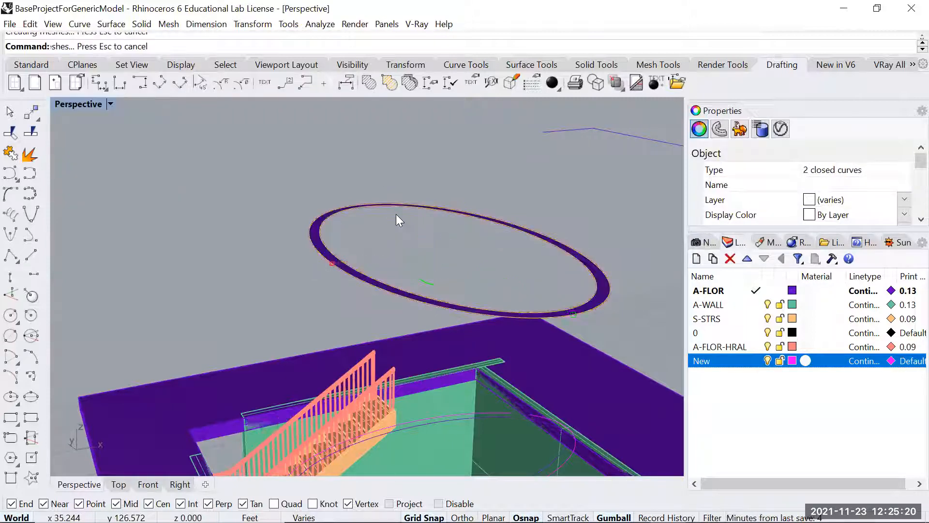
{"action": "key", "text": "Escape"}
- Switch to wireframe display and create a planar ring surface between the two concentric curves at the shell's base
{"action": "scroll", "coordinate": [395, 217], "scroll_direction": "down", "scroll_amount": 9}
{"action": "right_click_drag", "start_coordinate": [408, 310], "coordinate": [408, 341]}
{"action": "scroll", "coordinate": [410, 329], "scroll_direction": "up", "scroll_amount": 8}
{"action": "left_click", "coordinate": [417, 296]}
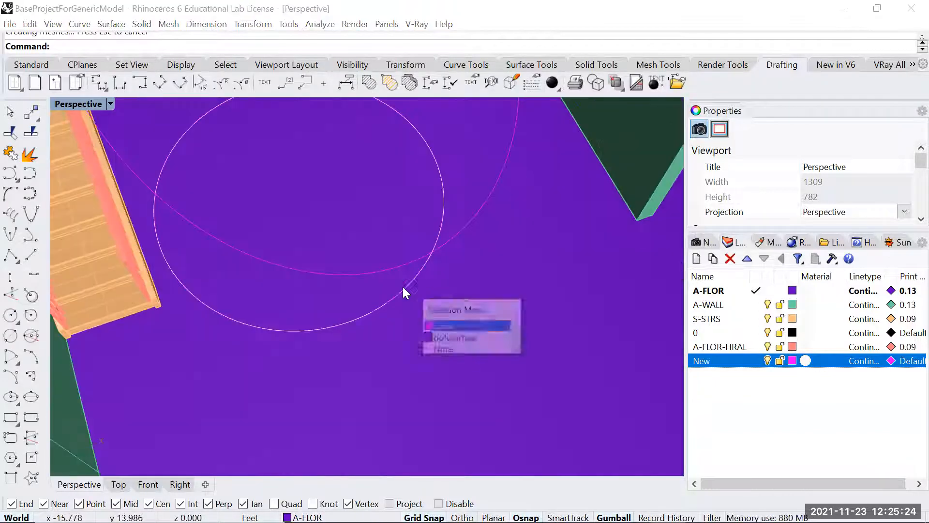
{"action": "left_click", "coordinate": [423, 323]}
{"action": "middle_click", "coordinate": [368, 297]}
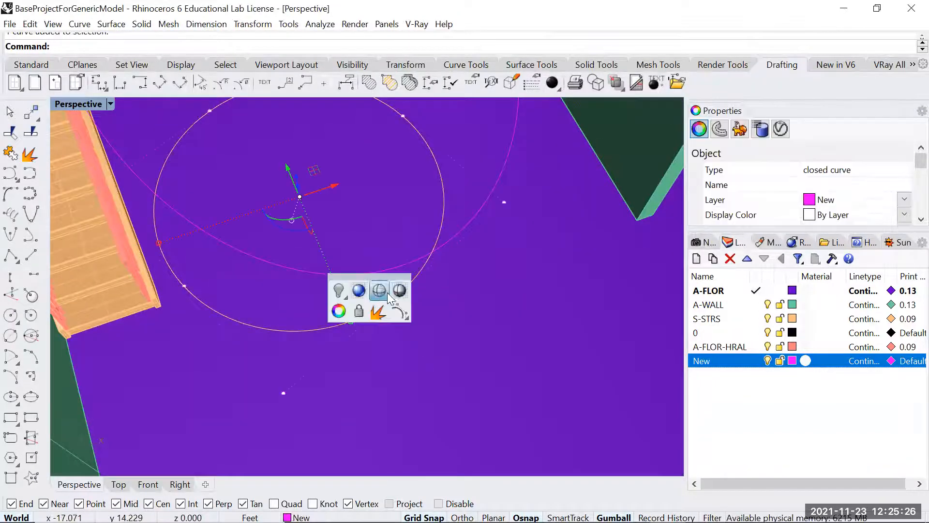
{"action": "left_click", "coordinate": [381, 293]}
{"action": "left_click", "coordinate": [368, 298], "text": "shift"}
{"action": "type", "text": "PlanarSrf"}
{"action": "key", "text": "Return"}
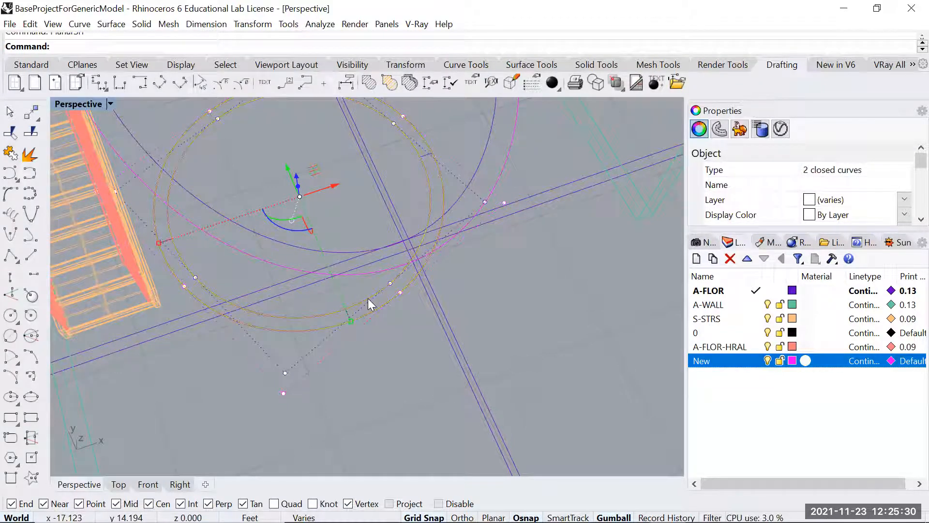
{"action": "left_click", "coordinate": [389, 349]}
- Create a new layer named NewSurfaces
{"action": "scroll", "coordinate": [384, 313], "scroll_direction": "up", "scroll_amount": 4}
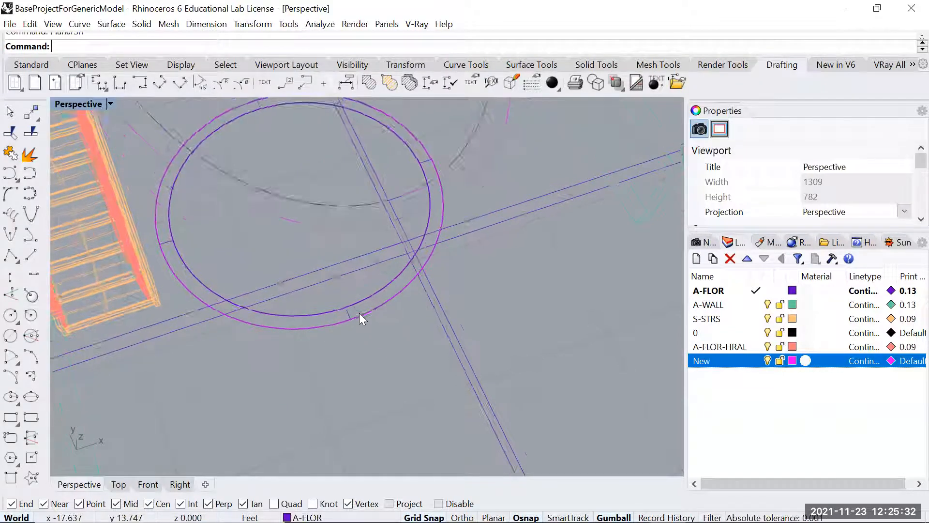
{"action": "scroll", "coordinate": [343, 314], "scroll_direction": "down", "scroll_amount": 3}
{"action": "scroll", "coordinate": [351, 310], "scroll_direction": "up", "scroll_amount": 5}
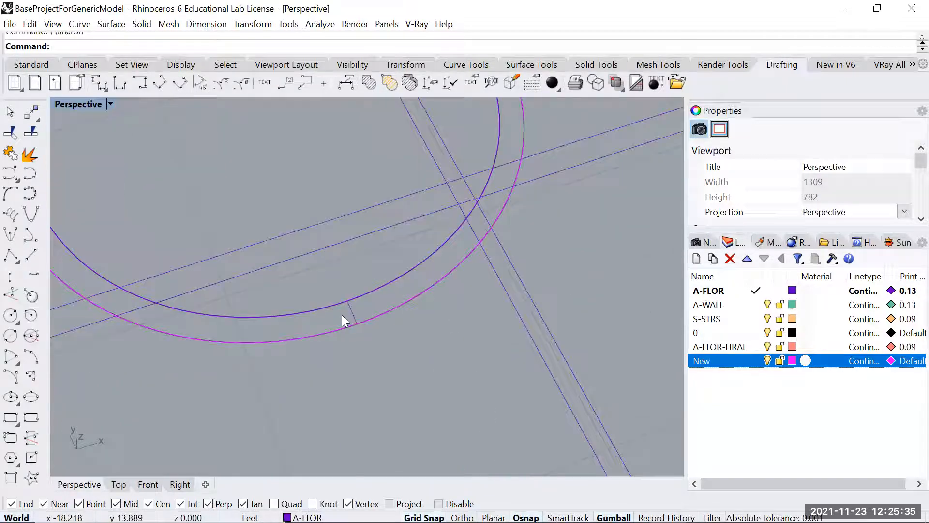
{"action": "left_click", "coordinate": [697, 259]}
{"action": "type", "text": "NewSurfaces"}
{"action": "key", "text": "Return"}
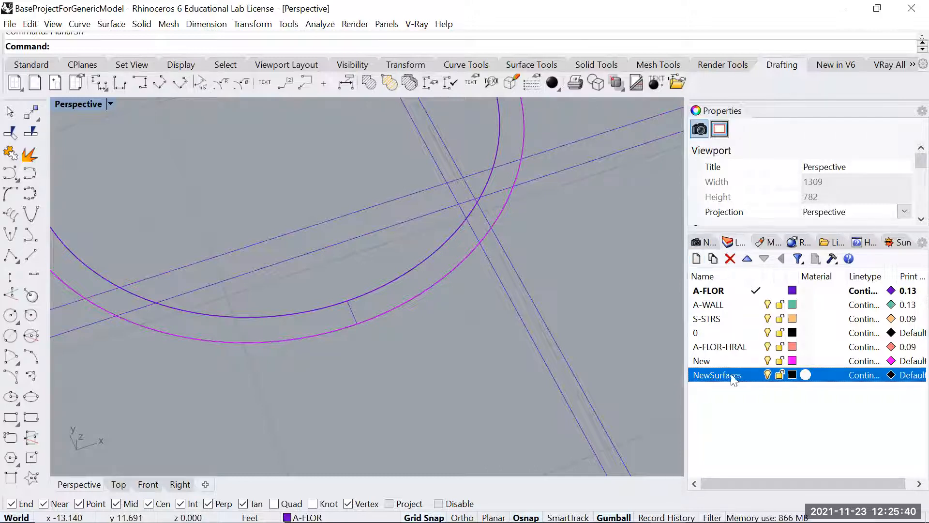
- Move the base and top planar ring surfaces to the NewSurfaces layer
{"action": "left_click", "coordinate": [350, 312]}
{"action": "scroll", "coordinate": [397, 278], "scroll_direction": "down", "scroll_amount": 5}
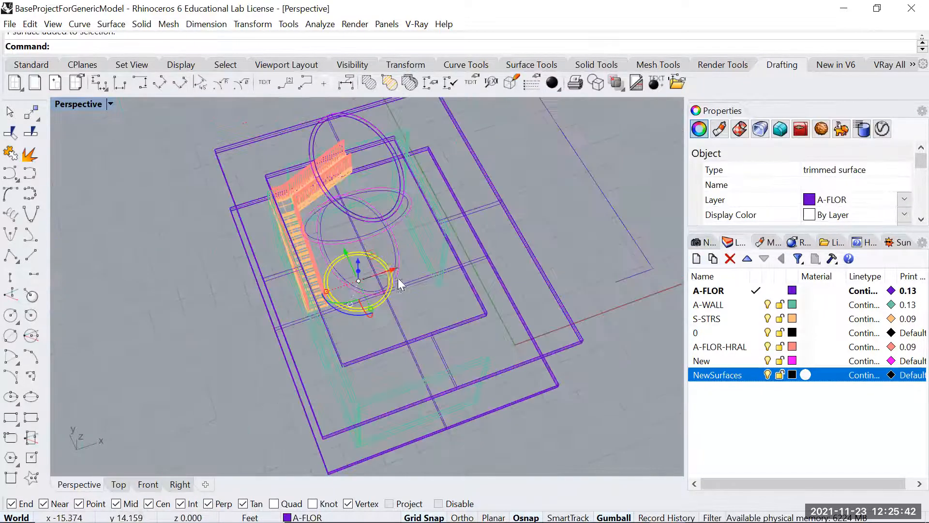
{"action": "scroll", "coordinate": [392, 261], "scroll_direction": "up", "scroll_amount": 4}
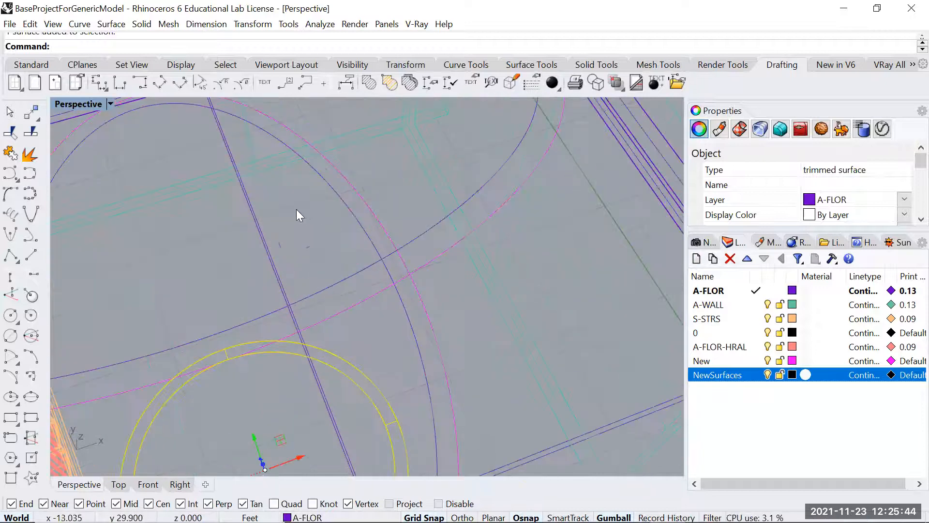
{"action": "left_click", "coordinate": [274, 201], "text": "shift"}
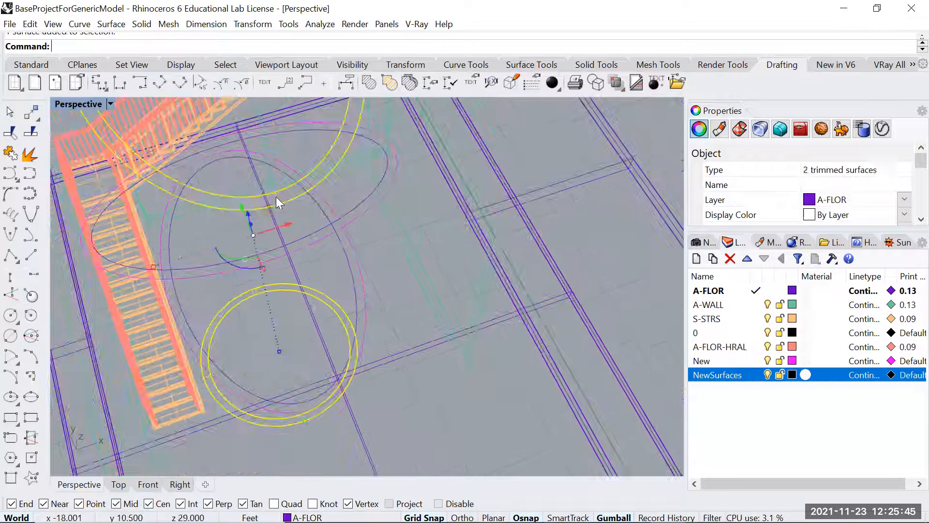
{"action": "right_click", "coordinate": [715, 376]}
{"action": "left_click", "coordinate": [761, 317]}
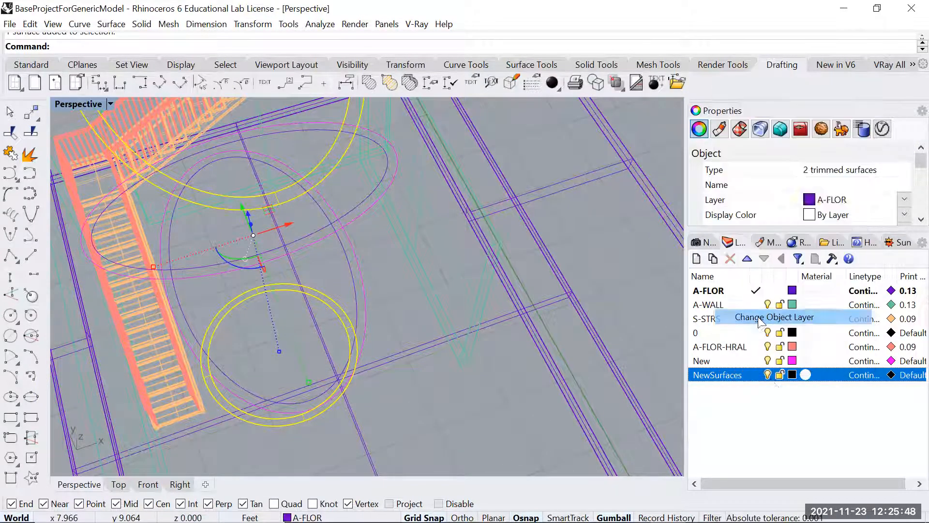
- Set the NewSurfaces layer color to Magenta and clear the selection
{"action": "left_click", "coordinate": [792, 375]}
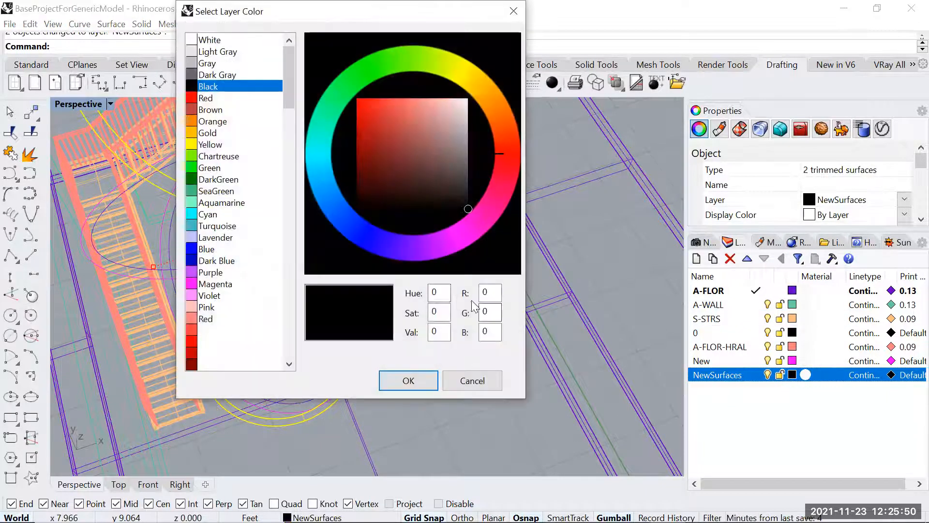
{"action": "left_click", "coordinate": [192, 284]}
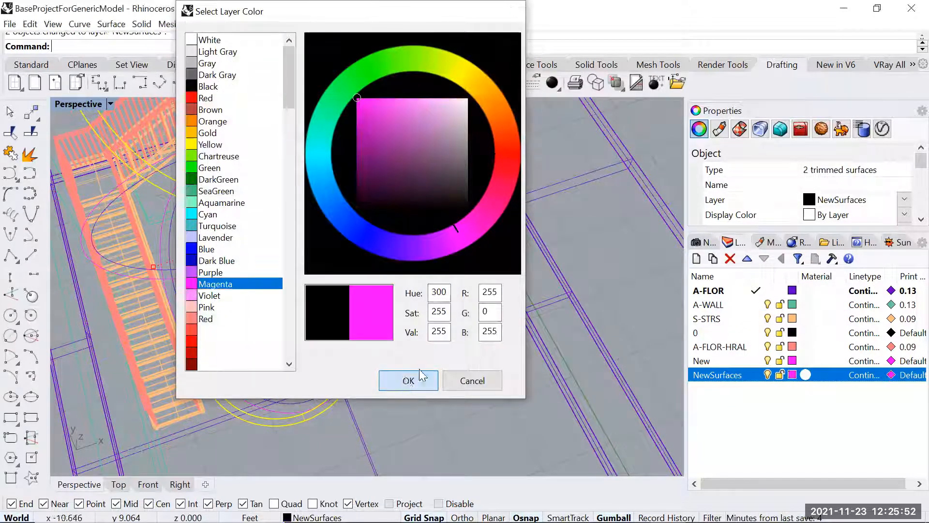
{"action": "left_click", "coordinate": [409, 380]}
{"action": "key", "text": "Escape"}
- Show the hidden objects and move both lofted shells to the NewSurfaces layer
{"action": "type", "text": "show"}
{"action": "key", "text": "Return"}
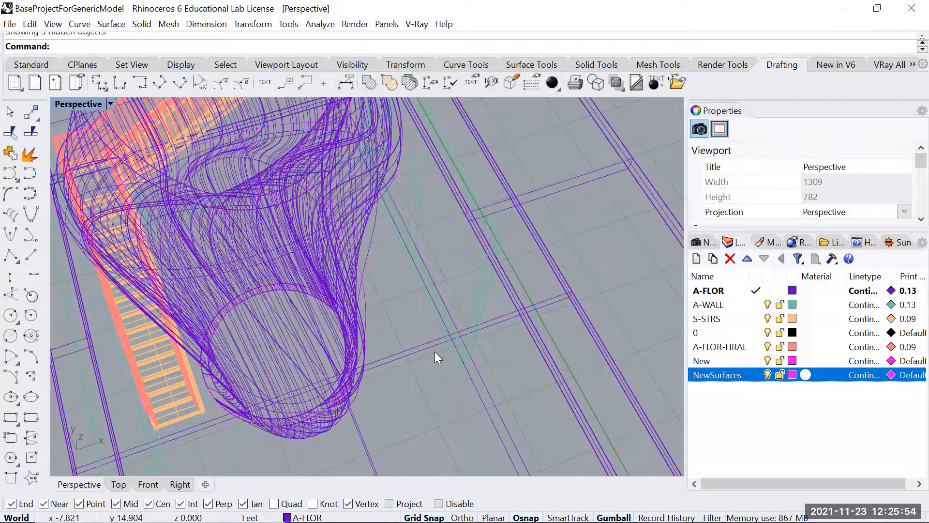
{"action": "right_click_drag", "start_coordinate": [434, 351], "coordinate": [333, 292]}
{"action": "left_click", "coordinate": [318, 274]}
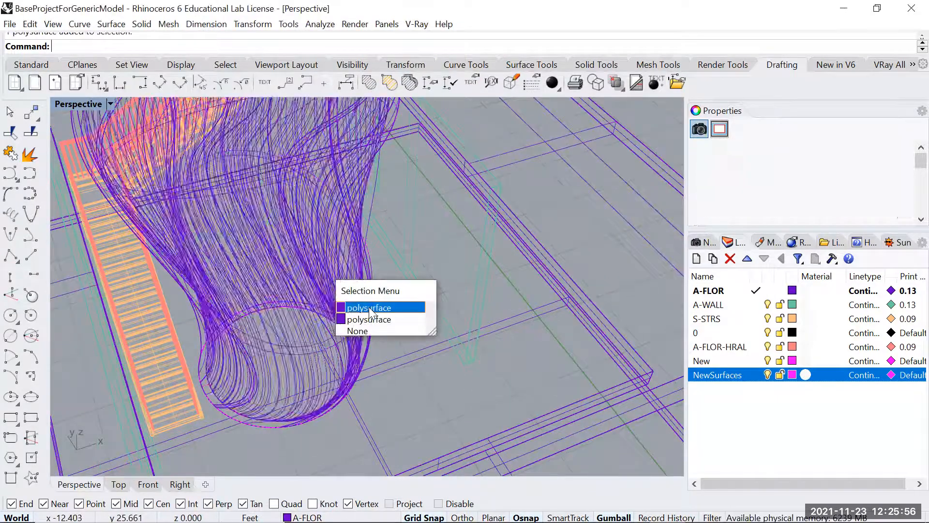
{"action": "left_click", "coordinate": [369, 308]}
{"action": "left_click", "coordinate": [371, 274]}
{"action": "left_click", "coordinate": [420, 321]}
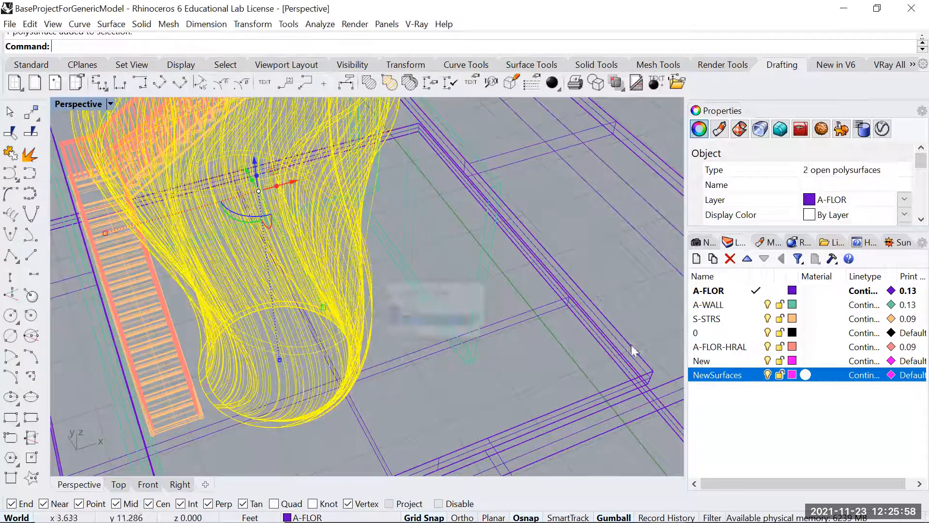
{"action": "right_click", "coordinate": [736, 375]}
{"action": "left_click", "coordinate": [801, 323]}
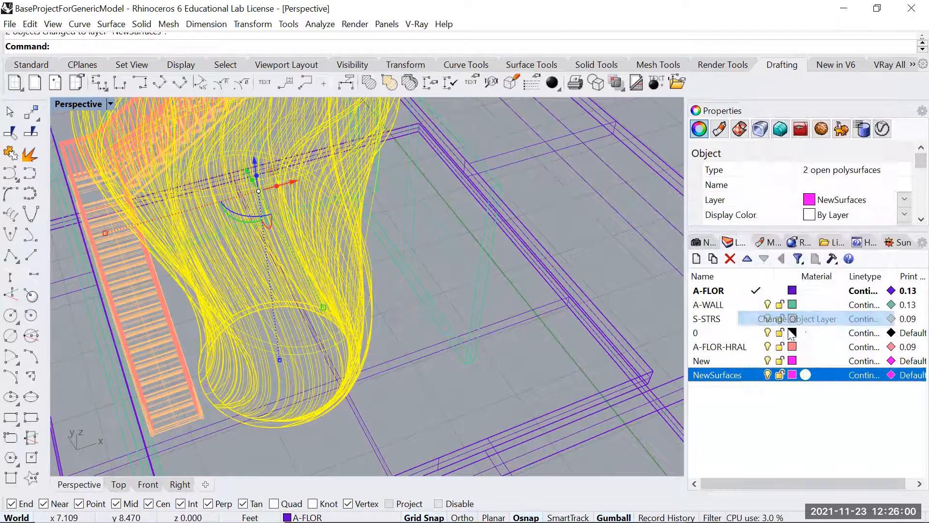
- Make NewSurfaces the current layer and turn off all the other layers, including New, 0, A-WALL and A-FLOR
{"action": "left_click", "coordinate": [767, 360]}
{"action": "left_click", "coordinate": [767, 346]}
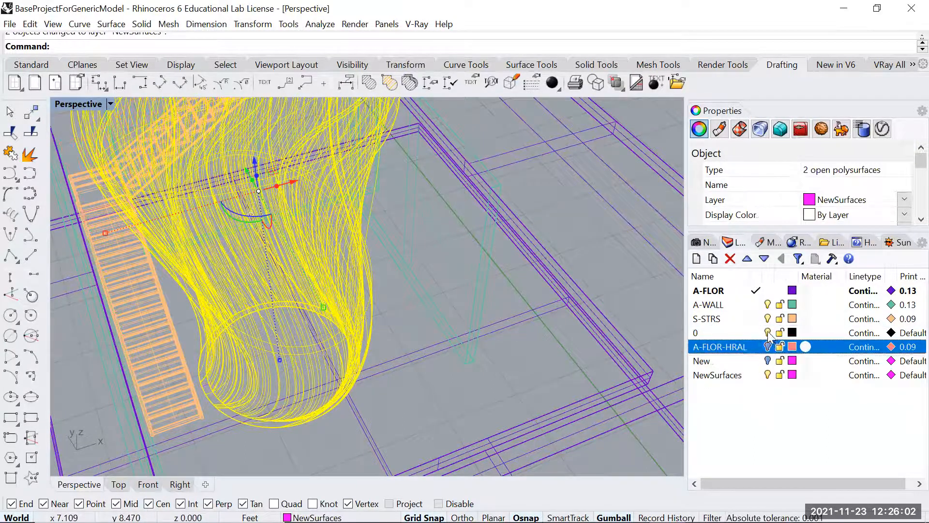
{"action": "left_click", "coordinate": [767, 319]}
{"action": "left_click", "coordinate": [768, 304]}
{"action": "left_click", "coordinate": [767, 332]}
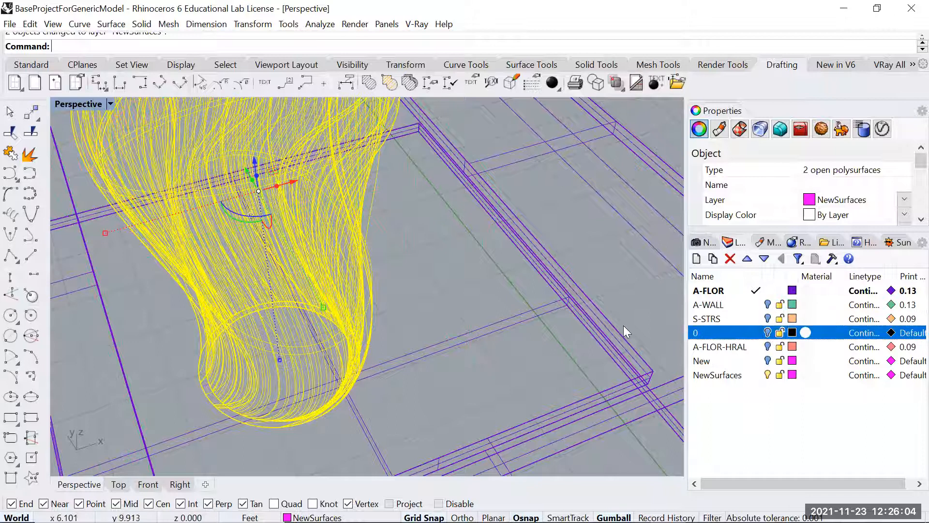
{"action": "left_click", "coordinate": [606, 283]}
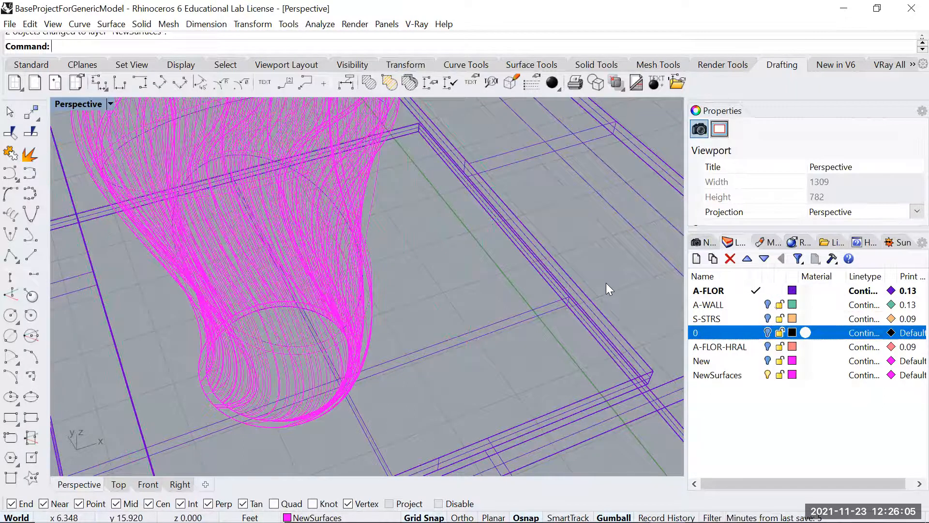
{"action": "left_click", "coordinate": [755, 375]}
{"action": "left_click", "coordinate": [767, 290]}
- Switch the Perspective viewport to shaded display to view the shell surfaces
{"action": "scroll", "coordinate": [447, 353], "scroll_direction": "down", "scroll_amount": 5}
{"action": "middle_click", "coordinate": [504, 280]}
{"action": "left_click", "coordinate": [539, 271]}
{"action": "scroll", "coordinate": [380, 253], "scroll_direction": "up", "scroll_amount": 3}
{"action": "right_click_drag", "start_coordinate": [380, 253], "coordinate": [389, 207]}
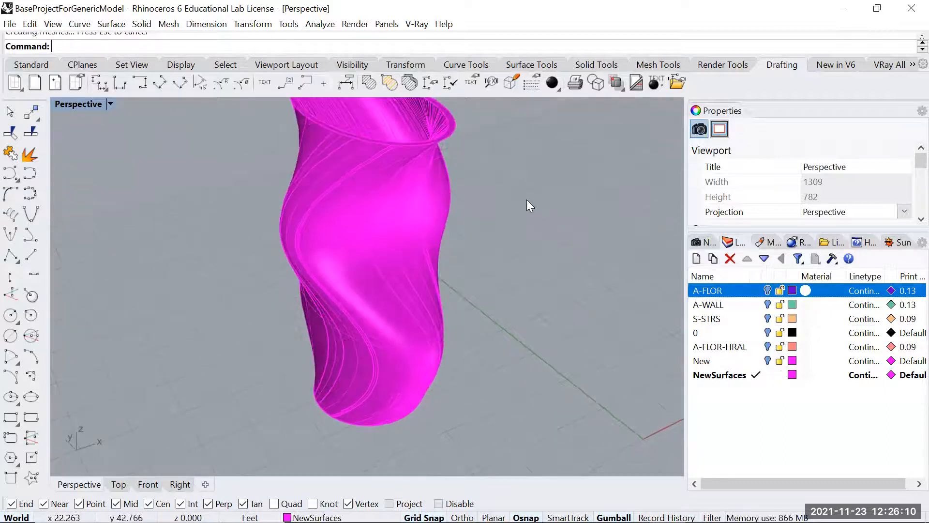
- Join the two lofted shells and the two planar rings into one polysurface and check its object type
{"action": "scroll", "coordinate": [507, 132], "scroll_direction": "down", "scroll_amount": 8}
{"action": "left_click_drag", "start_coordinate": [507, 133], "coordinate": [430, 291]}
{"action": "type", "text": "Join"}
{"action": "key", "text": "Return"}
{"action": "left_click", "coordinate": [430, 291]}
{"action": "scroll", "coordinate": [443, 140], "scroll_direction": "up", "scroll_amount": 8}
{"action": "left_click", "coordinate": [453, 170]}
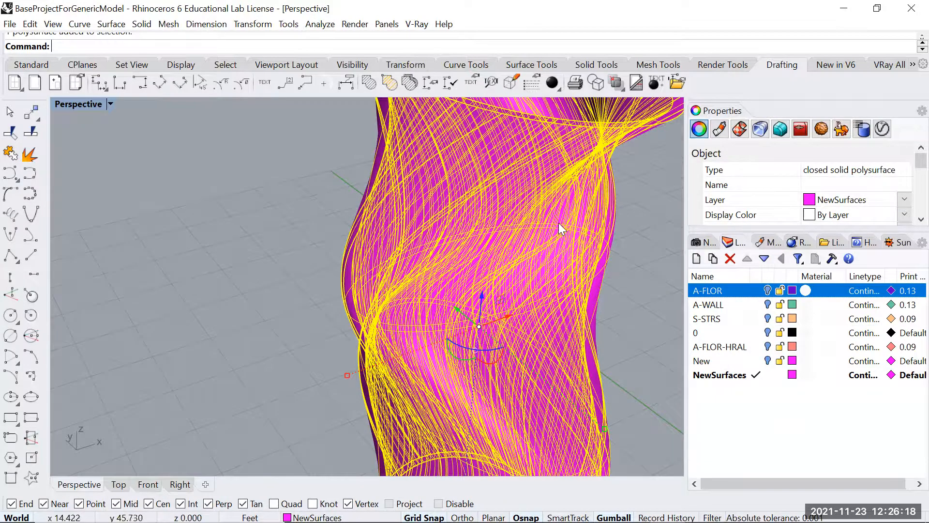
{"action": "scroll", "coordinate": [516, 239], "scroll_direction": "down", "scroll_amount": 5}
{"action": "key", "text": "Escape"}
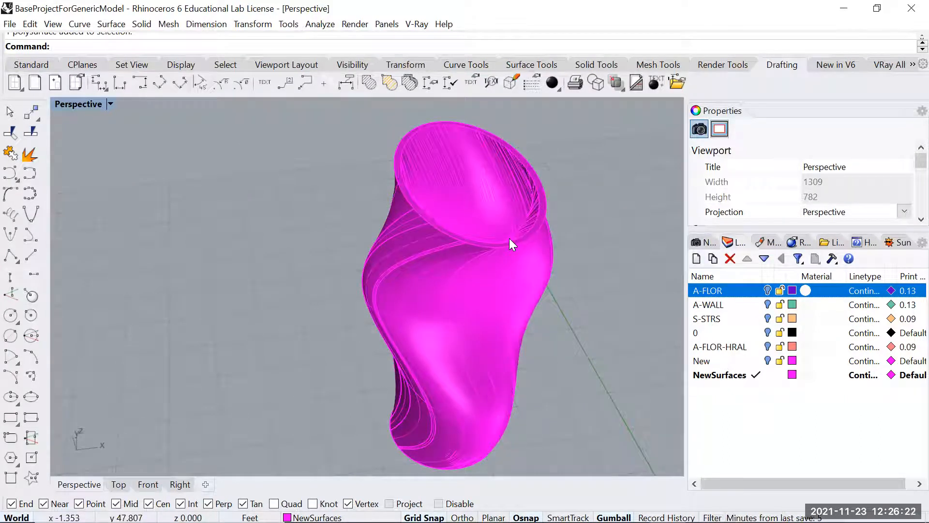
- Select the joined shell solid and switch to the Front view
{"action": "mouse_move", "coordinate": [408, 265]}
{"action": "right_mouse_down"}
{"action": "mouse_move", "coordinate": [435, 218]}
{"action": "mouse_move", "coordinate": [537, 224]}
{"action": "mouse_move", "coordinate": [562, 245]}
{"action": "mouse_move", "coordinate": [420, 253]}
{"action": "right_mouse_up"}
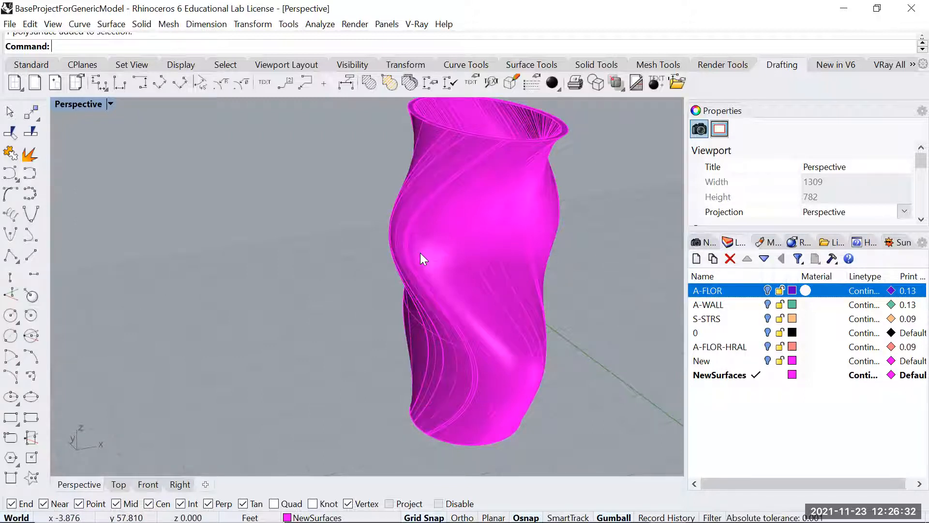
{"action": "left_click", "coordinate": [467, 310]}
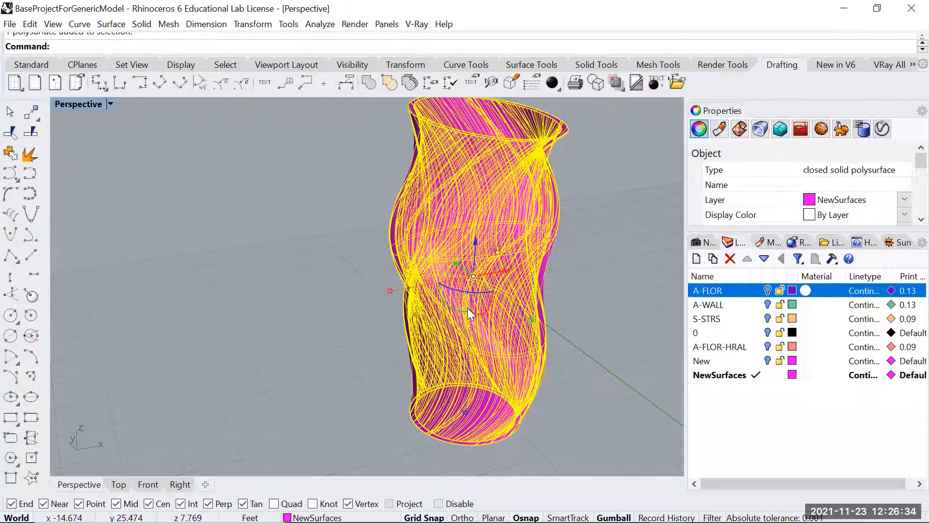
{"action": "scroll", "coordinate": [467, 310], "scroll_direction": "down", "scroll_amount": 4}
{"action": "key", "text": "Escape"}
{"action": "left_click", "coordinate": [470, 318]}
{"action": "key", "text": "ctrl+F1"}
{"action": "key", "text": "ctrl+F2"}
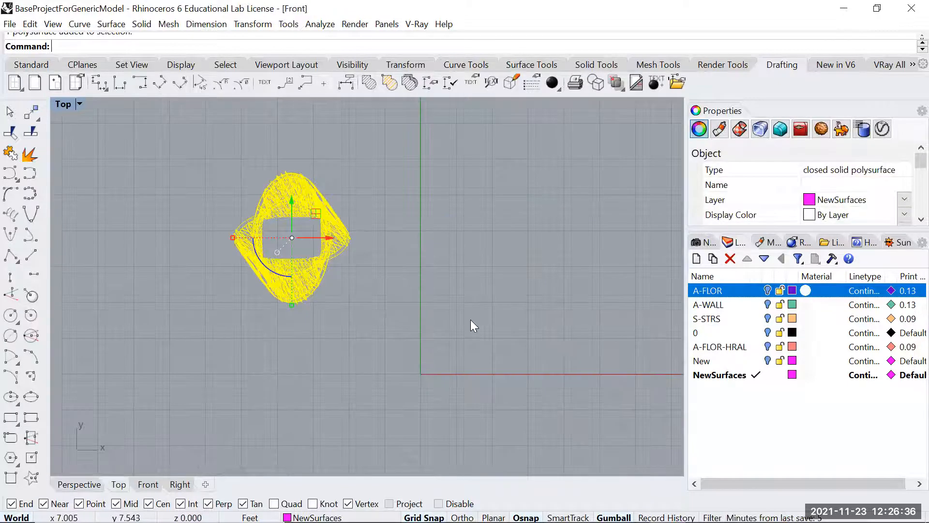
{"action": "scroll", "coordinate": [458, 324], "scroll_direction": "down", "scroll_amount": 6}
{"action": "right_click_drag", "start_coordinate": [488, 339], "coordinate": [475, 301]}
- Contour the shell solid upward from its base corner along the vertical direction at 1 ft spacing
{"action": "type", "text": "Cur"}
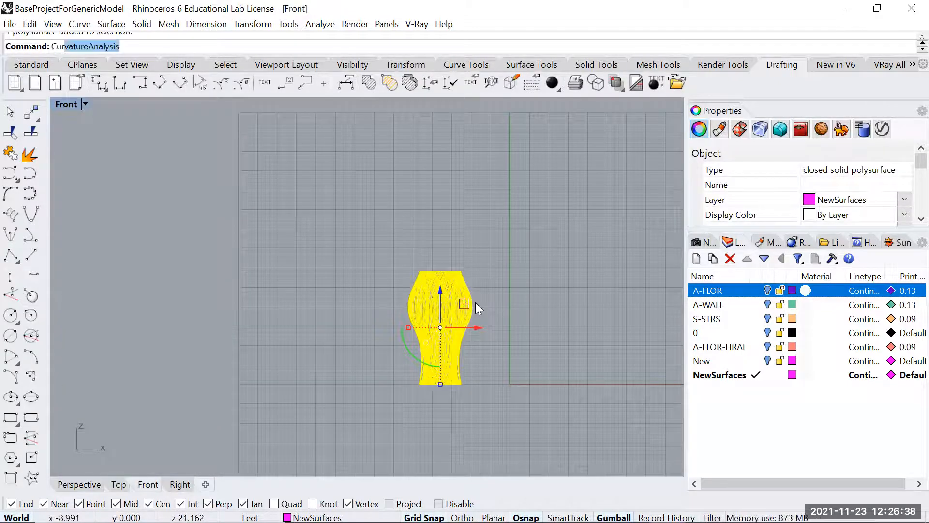
{"action": "key", "text": "BackSpace"}
{"action": "key", "text": "BackSpace"}
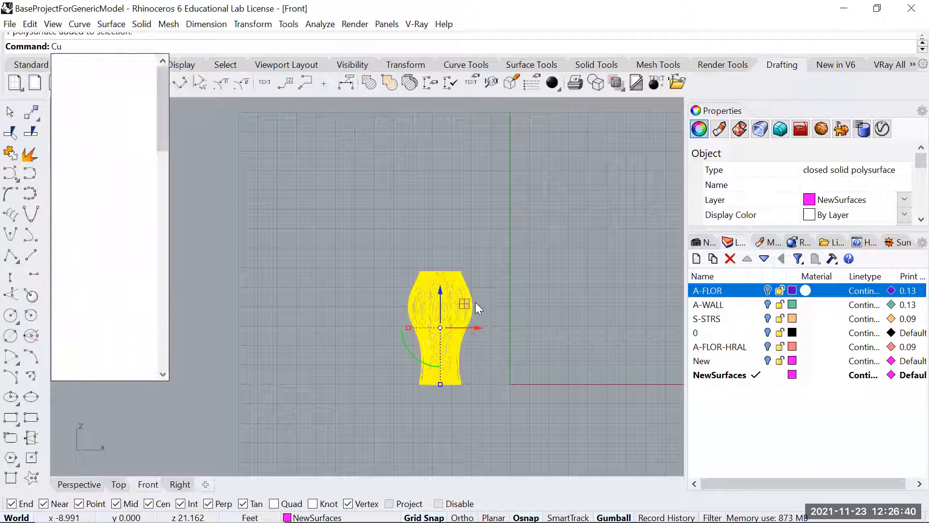
{"action": "type", "text": "ontur"}
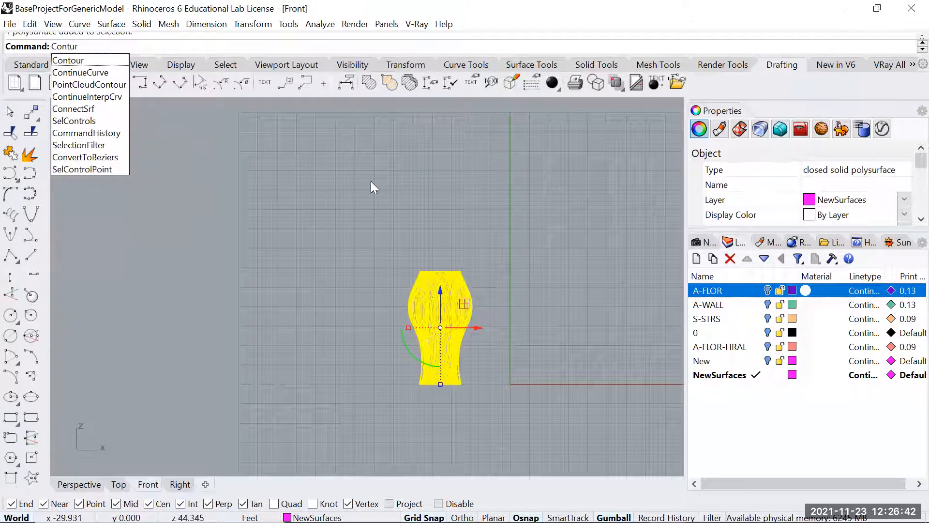
{"action": "key", "text": "Return"}
{"action": "scroll", "coordinate": [462, 370], "scroll_direction": "up", "scroll_amount": 5}
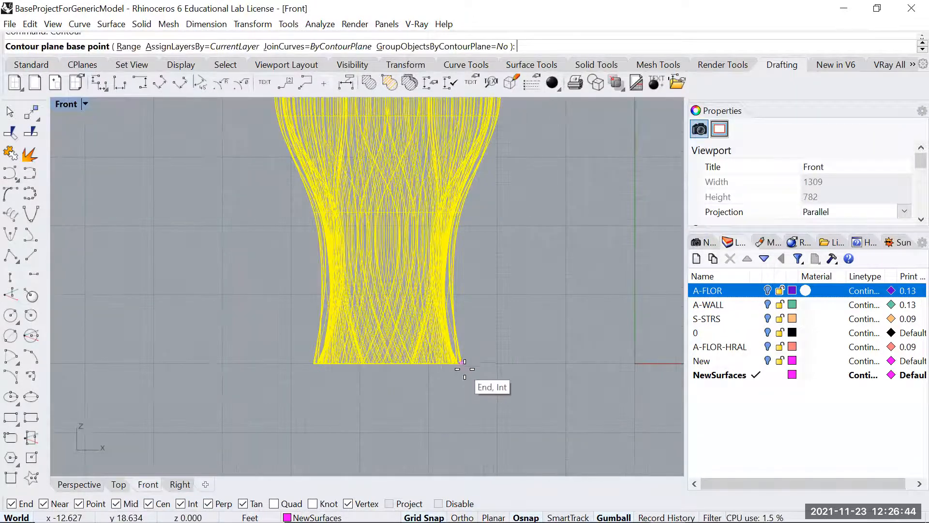
{"action": "left_click", "coordinate": [464, 369]}
{"action": "left_click", "coordinate": [471, 229]}
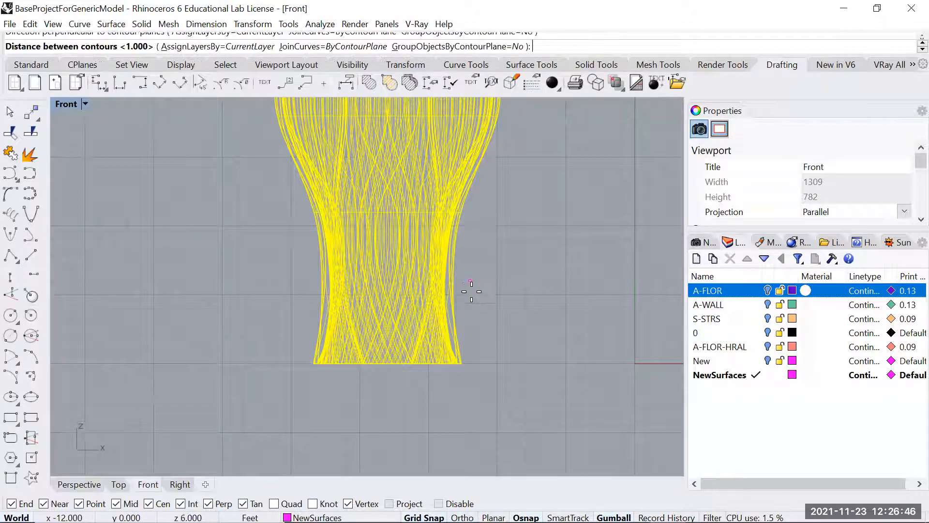
{"action": "scroll", "coordinate": [470, 299], "scroll_direction": "down", "scroll_amount": 2}
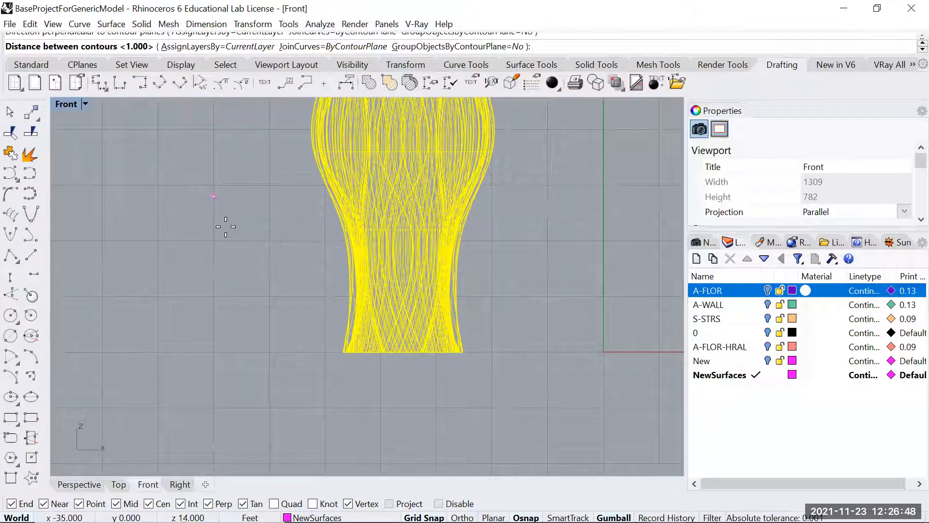
{"action": "key", "text": "Return"}
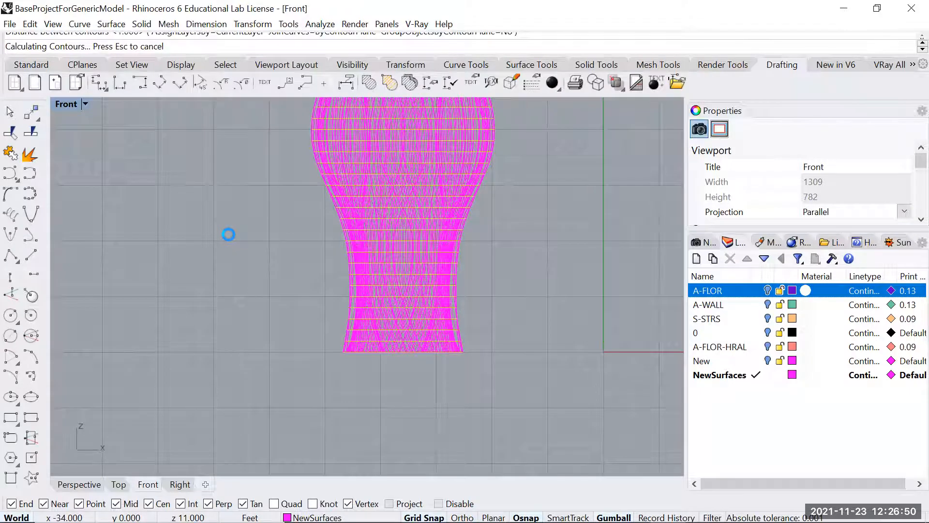
{"action": "scroll", "coordinate": [244, 244], "scroll_direction": "down", "scroll_amount": 3}
{"action": "scroll", "coordinate": [325, 165], "scroll_direction": "up", "scroll_amount": 6}
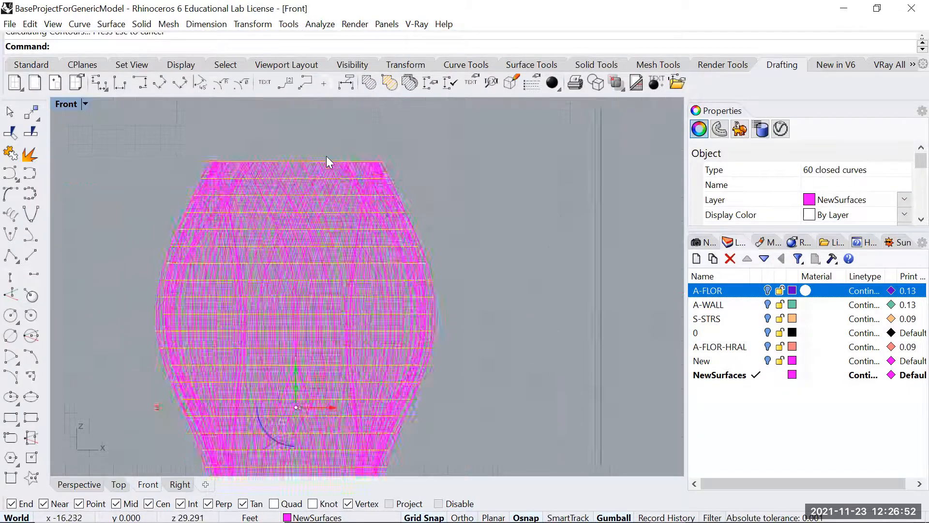
{"action": "scroll", "coordinate": [378, 301], "scroll_direction": "down", "scroll_amount": 4}
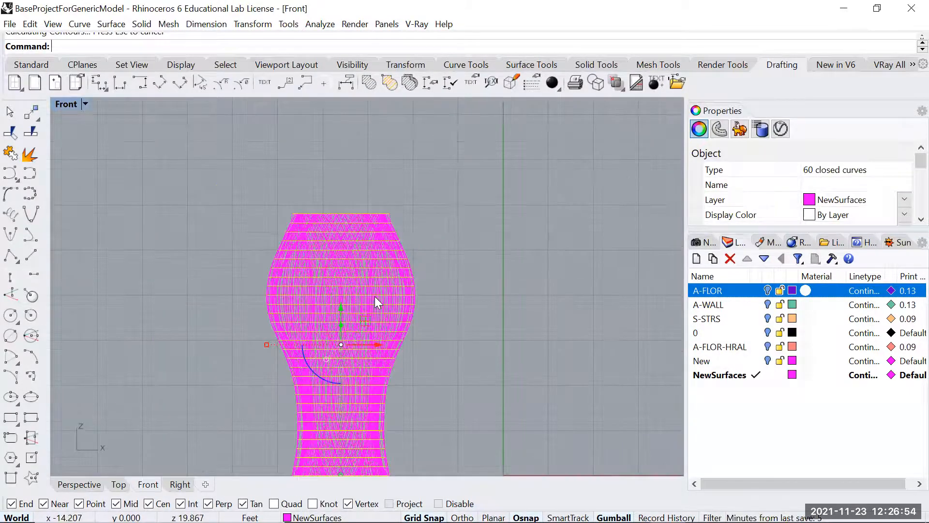
- Switch to the Perspective view and create a new layer named Contour
{"action": "key", "text": "ctrl+Tab"}
{"action": "key", "text": "ctrl+Tab"}
{"action": "right_click_drag", "start_coordinate": [555, 232], "coordinate": [538, 252]}
{"action": "scroll", "coordinate": [539, 252], "scroll_direction": "down", "scroll_amount": 6}
{"action": "left_click", "coordinate": [696, 260]}
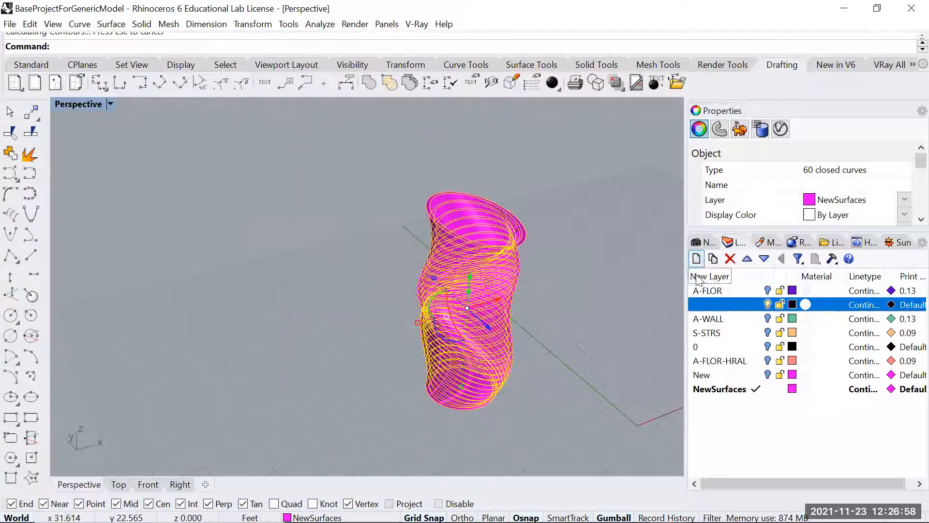
{"action": "type", "text": "Contour"}
{"action": "key", "text": "Return"}
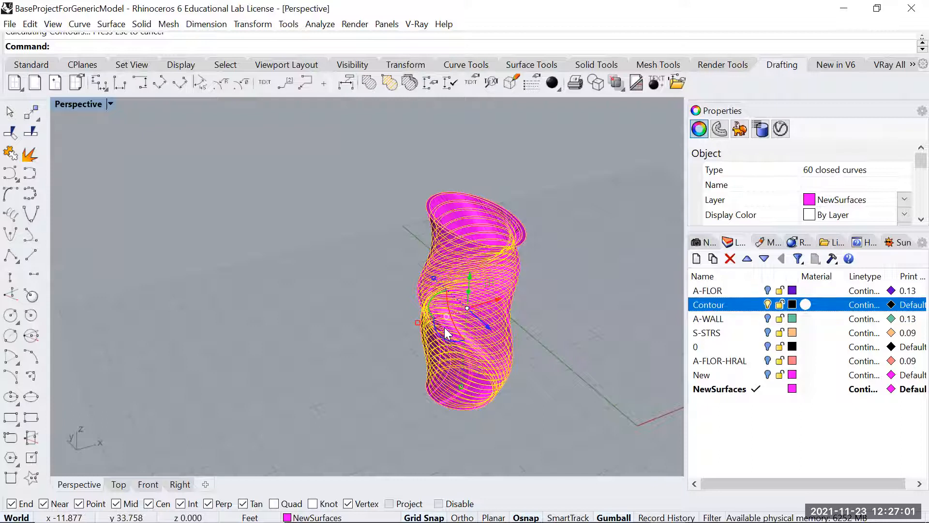
- Move the selected contour curves to the Contour layer, make it current and turn off NewSurfaces
{"action": "right_click", "coordinate": [724, 304]}
{"action": "left_click", "coordinate": [779, 250]}
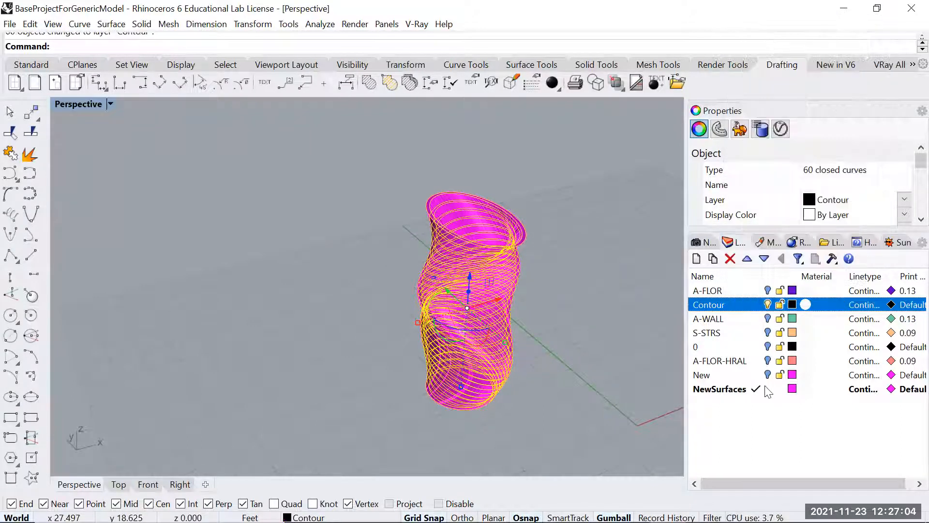
{"action": "left_click", "coordinate": [757, 305]}
{"action": "left_click", "coordinate": [768, 389]}
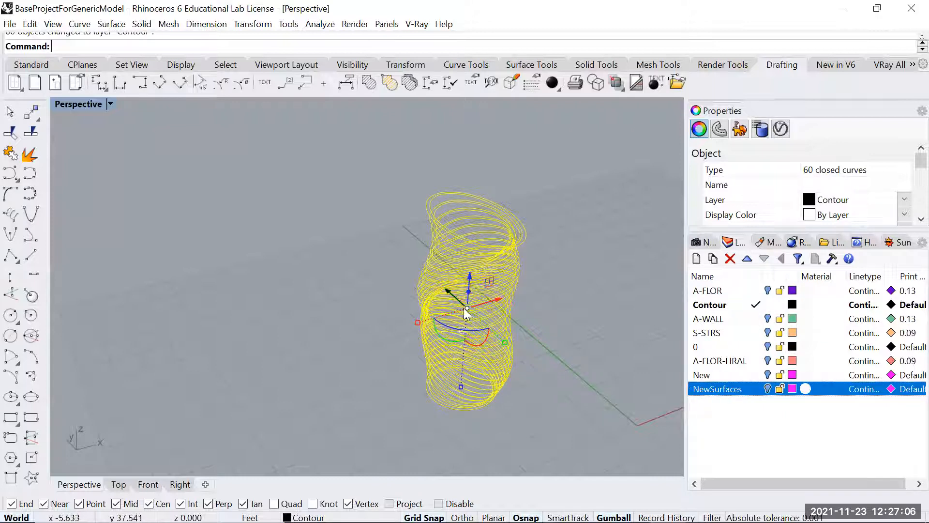
- Extrude all the contour curves in the Front view as solids about 0.27 ft downward, with BothSides set to No
{"action": "left_click", "coordinate": [525, 232]}
{"action": "left_click", "coordinate": [420, 400]}
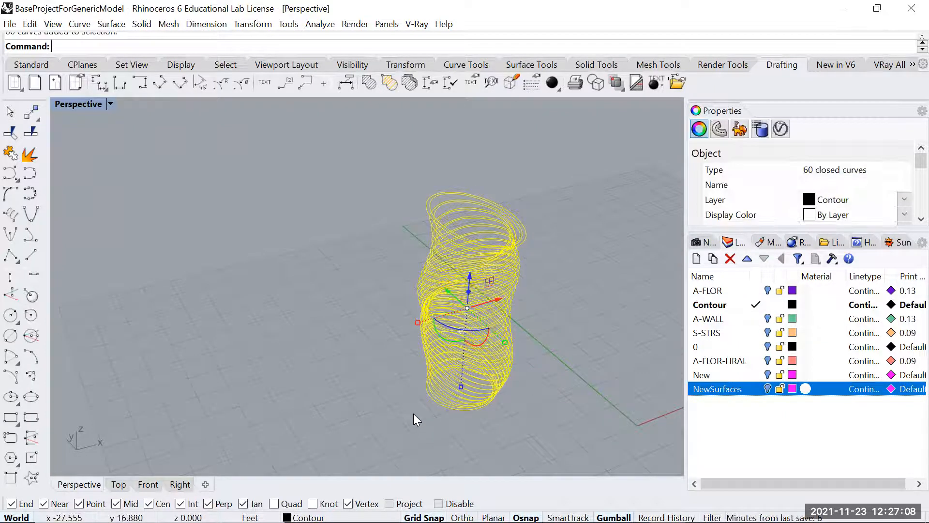
{"action": "key", "text": "Return"}
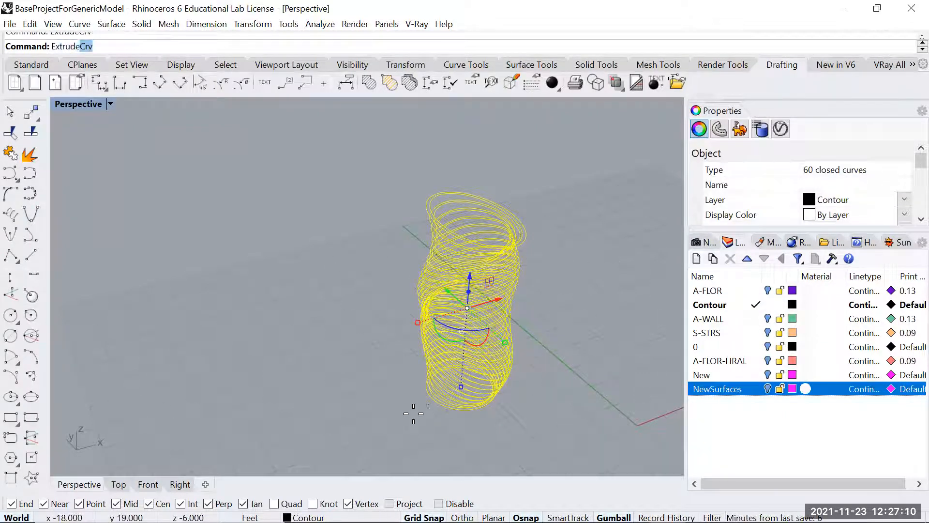
{"action": "key", "text": "ctrl+Tab"}
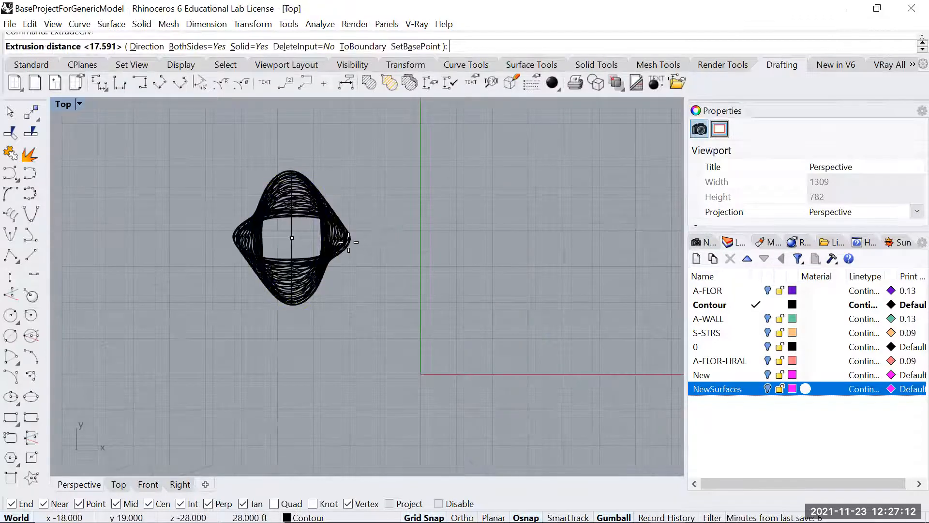
{"action": "key", "text": "ctrl+Tab"}
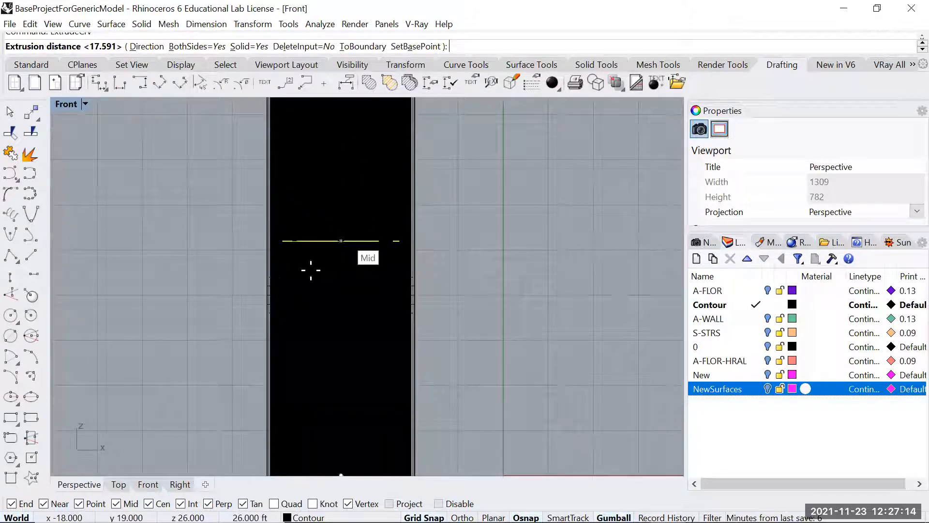
{"action": "scroll", "coordinate": [340, 239], "scroll_direction": "up", "scroll_amount": 3}
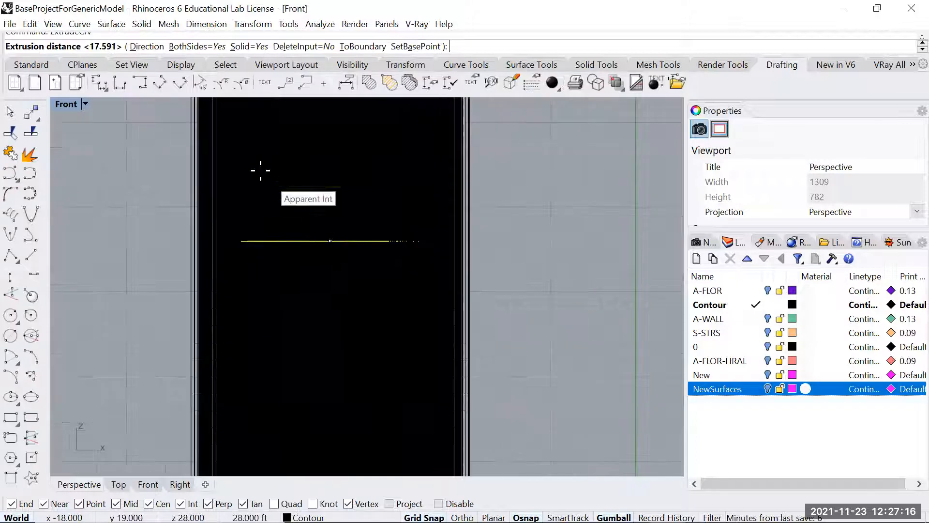
{"action": "left_click", "coordinate": [193, 47]}
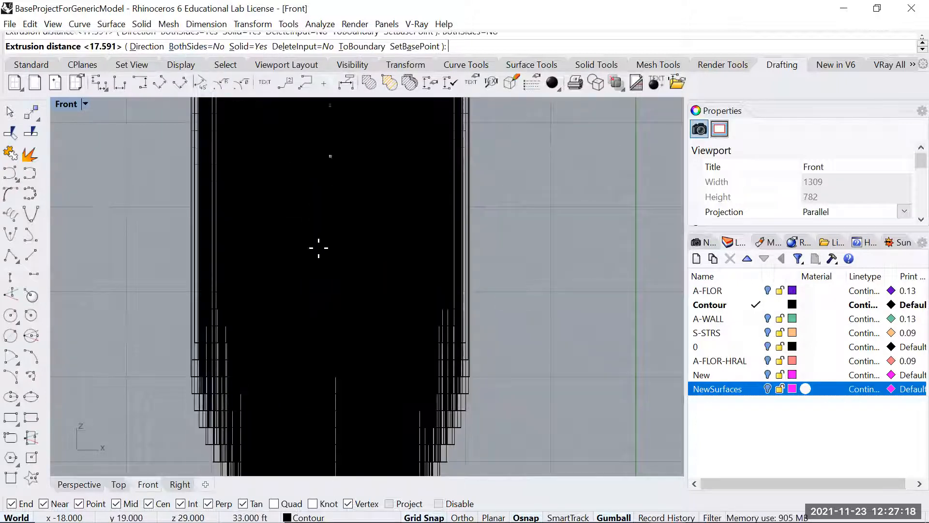
{"action": "scroll", "coordinate": [329, 235], "scroll_direction": "up", "scroll_amount": 2}
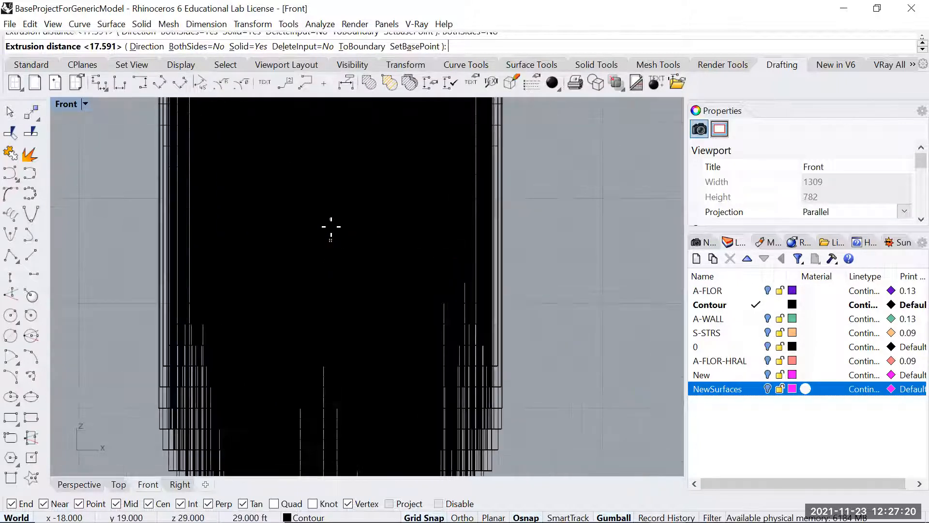
{"action": "right_click_drag", "start_coordinate": [374, 398], "coordinate": [386, 236]}
{"action": "scroll", "coordinate": [386, 271], "scroll_direction": "down", "scroll_amount": 5}
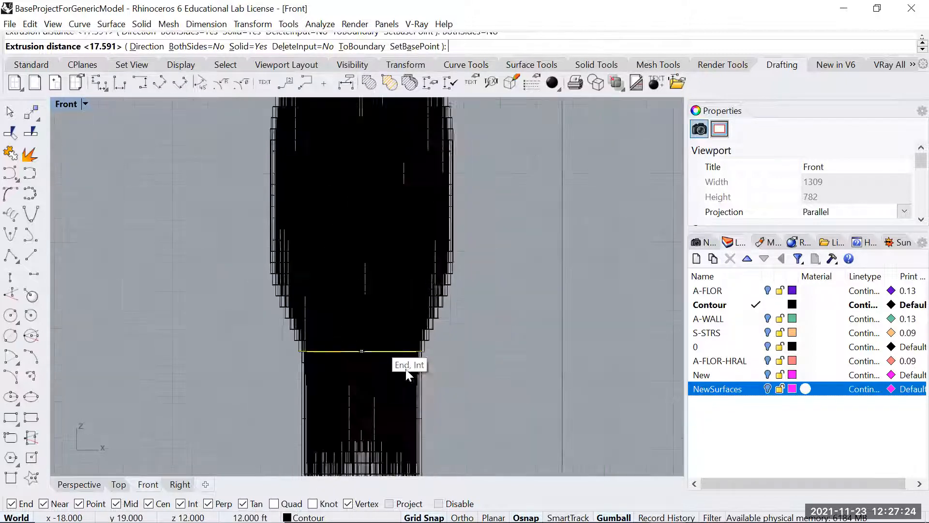
{"action": "scroll", "coordinate": [362, 440], "scroll_direction": "up", "scroll_amount": 4}
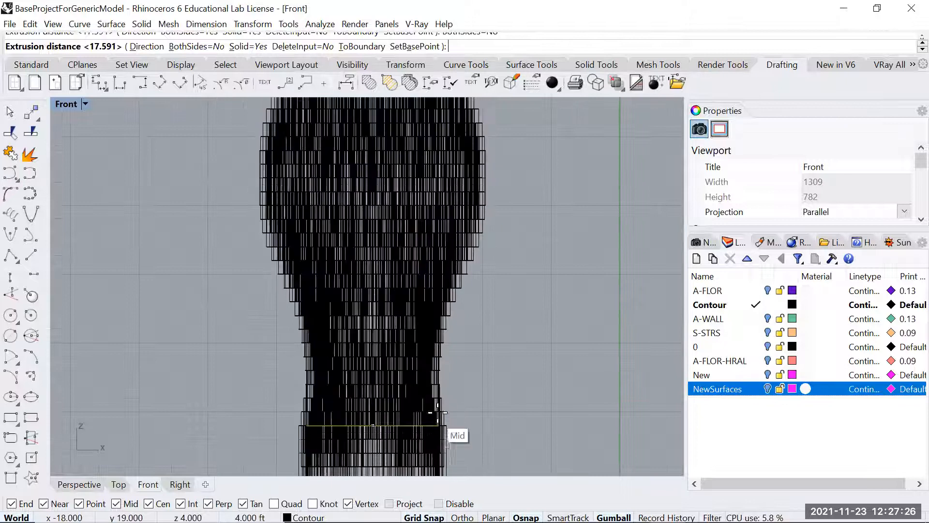
{"action": "scroll", "coordinate": [444, 299], "scroll_direction": "up", "scroll_amount": 5}
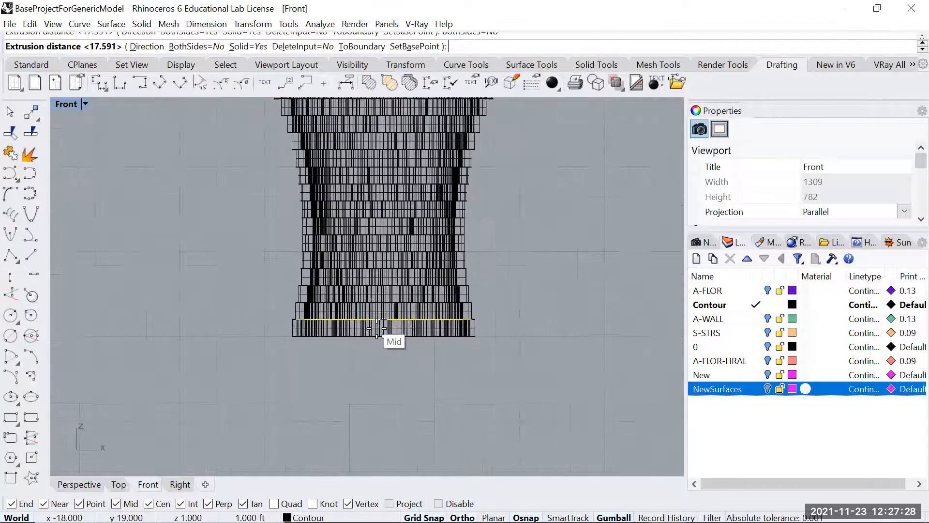
{"action": "scroll", "coordinate": [376, 328], "scroll_direction": "up", "scroll_amount": 1}
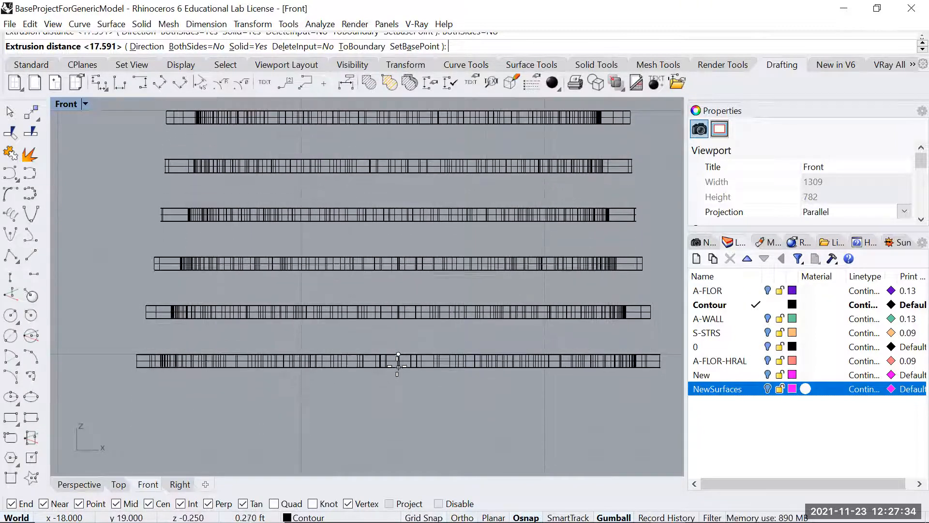
{"action": "key", "text": "Escape"}
{"action": "scroll", "coordinate": [402, 385], "scroll_direction": "down", "scroll_amount": 5}
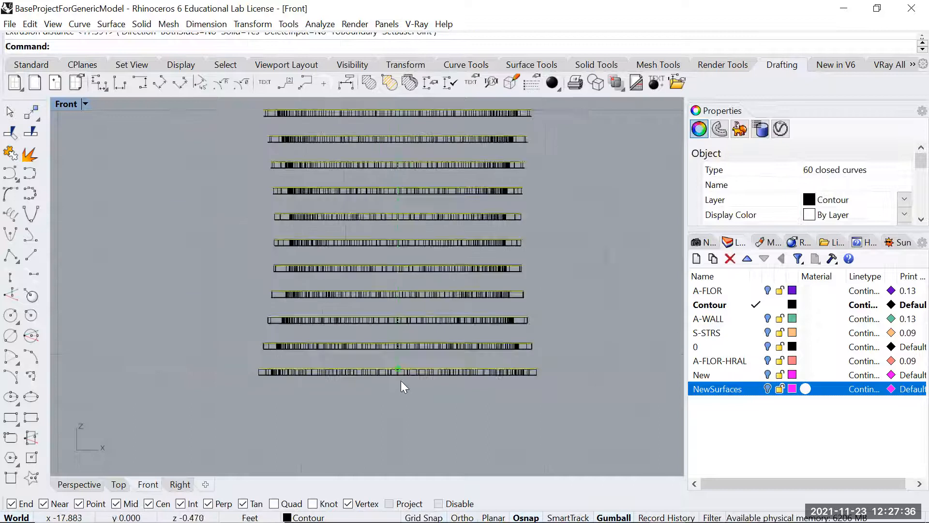
- Deselect the curves and compare the extruded rings with the NewSurfaces shell in Perspective, restoring Contour as current with NewSurfaces off
{"action": "key", "text": "ctrl+Tab"}
{"action": "key", "text": "ctrl+Tab"}
{"action": "scroll", "coordinate": [504, 246], "scroll_direction": "up", "scroll_amount": 4}
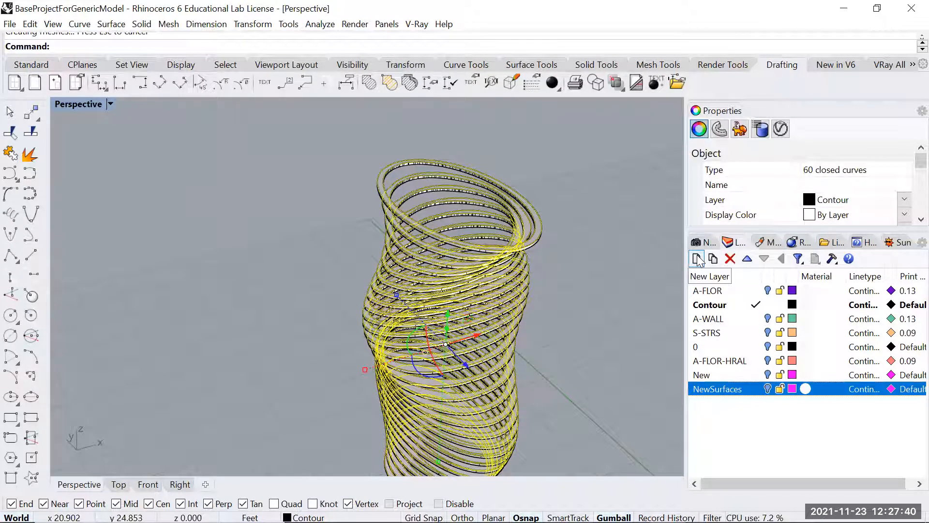
{"action": "key", "text": "Escape"}
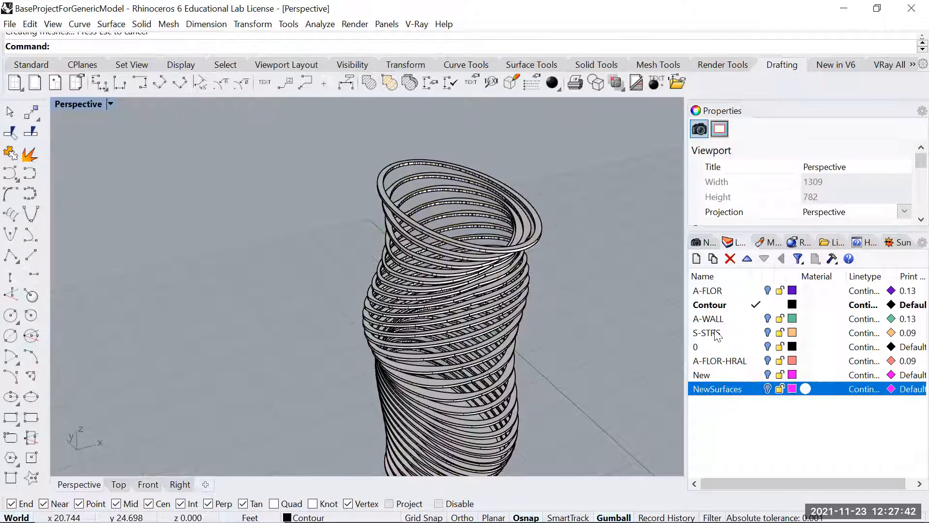
{"action": "left_click", "coordinate": [755, 389]}
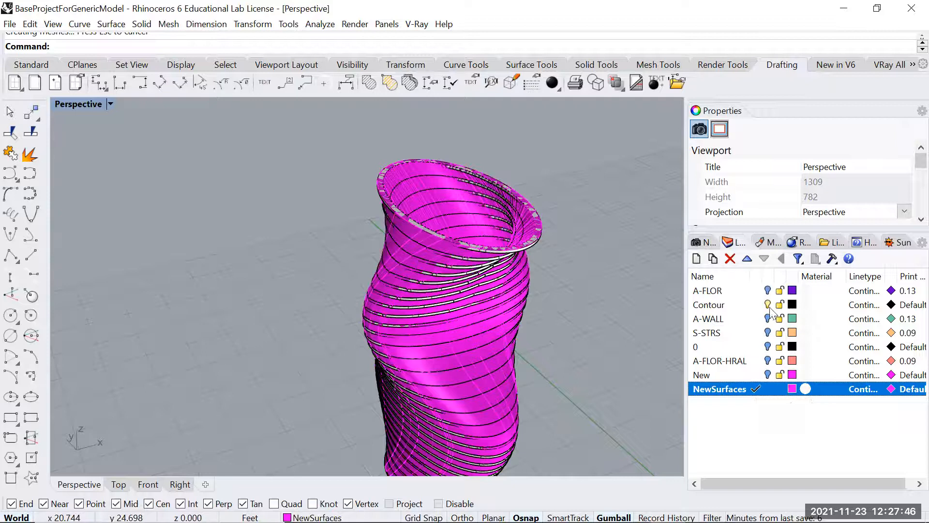
{"action": "left_click", "coordinate": [768, 305]}
{"action": "left_click", "coordinate": [768, 304]}
{"action": "right_click_drag", "start_coordinate": [539, 312], "coordinate": [534, 296]}
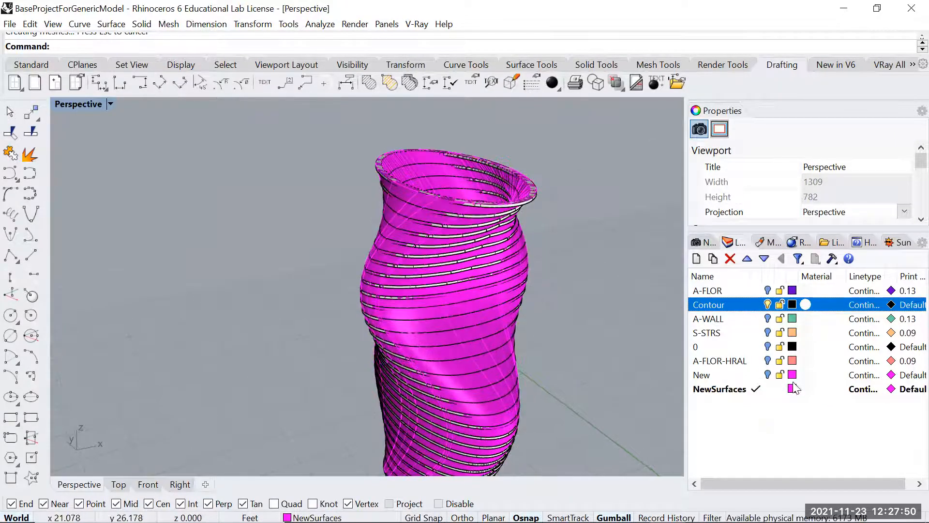
{"action": "left_click", "coordinate": [756, 304]}
{"action": "left_click", "coordinate": [767, 389]}
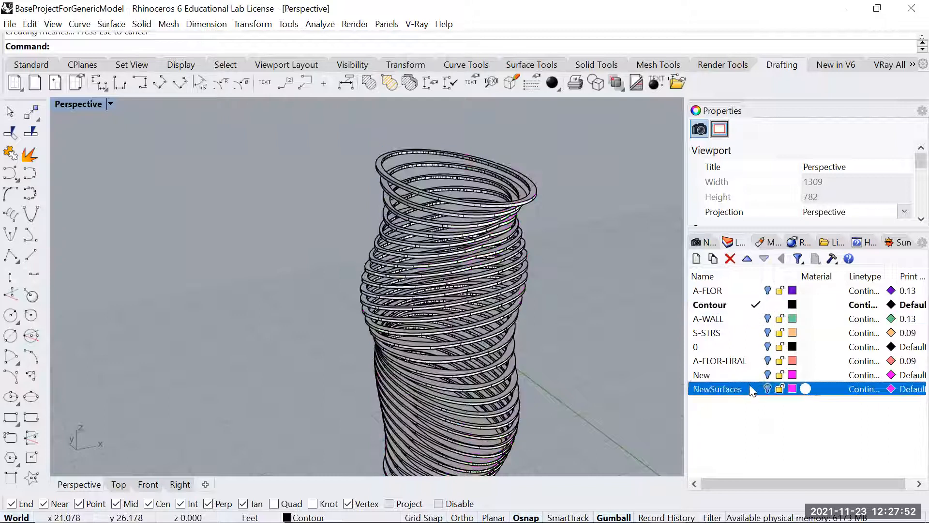
- Examine the stacked contour rings in Perspective from several sides, close up and as a whole
{"action": "right_click_drag", "start_coordinate": [543, 266], "coordinate": [372, 268]}
{"action": "scroll", "coordinate": [547, 242], "scroll_direction": "down", "scroll_amount": 6}
{"action": "scroll", "coordinate": [318, 234], "scroll_direction": "up", "scroll_amount": 6}
{"action": "scroll", "coordinate": [305, 228], "scroll_direction": "up", "scroll_amount": 8}
{"action": "scroll", "coordinate": [305, 229], "scroll_direction": "down", "scroll_amount": 5}
{"action": "scroll", "coordinate": [380, 271], "scroll_direction": "down", "scroll_amount": 6}
{"action": "scroll", "coordinate": [426, 269], "scroll_direction": "up", "scroll_amount": 14}
{"action": "scroll", "coordinate": [420, 264], "scroll_direction": "down", "scroll_amount": 4}
{"action": "right_click_drag", "start_coordinate": [421, 265], "coordinate": [503, 320]}
{"action": "scroll", "coordinate": [493, 255], "scroll_direction": "down", "scroll_amount": 3}
{"action": "scroll", "coordinate": [508, 324], "scroll_direction": "down", "scroll_amount": 3}
{"action": "right_click_drag", "start_coordinate": [511, 327], "coordinate": [518, 288], "text": "shift"}
{"action": "right_click_drag", "start_coordinate": [562, 315], "coordinate": [555, 332]}
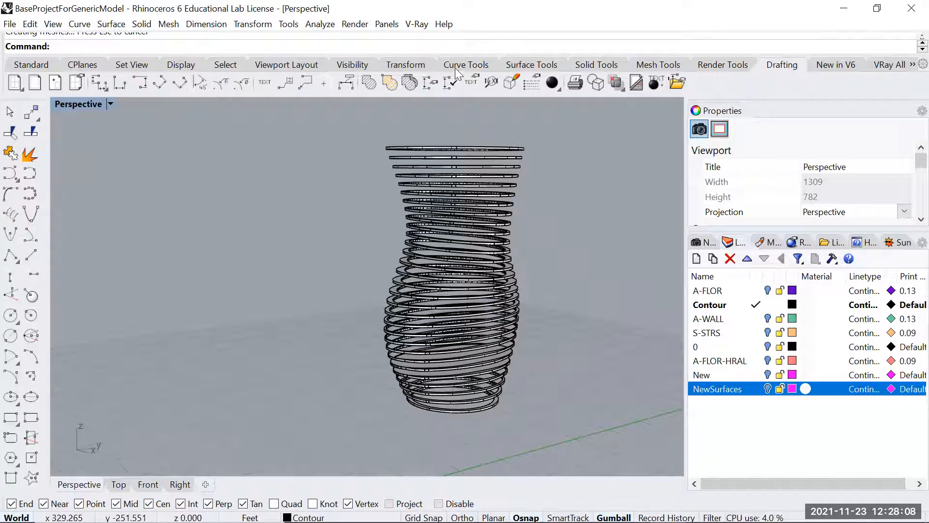
- Select all the contour curves and create a new layer named CurvesContour
{"action": "left_click", "coordinate": [216, 67]}
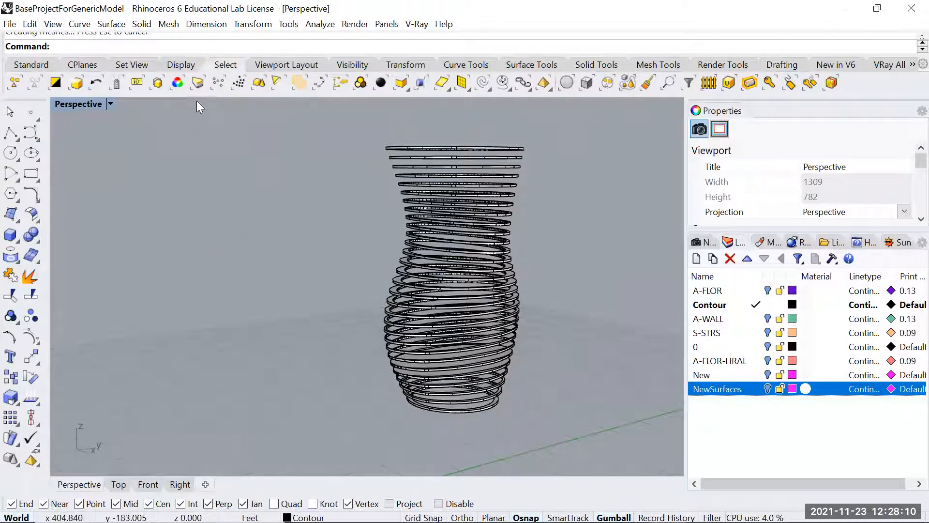
{"action": "left_click", "coordinate": [484, 85]}
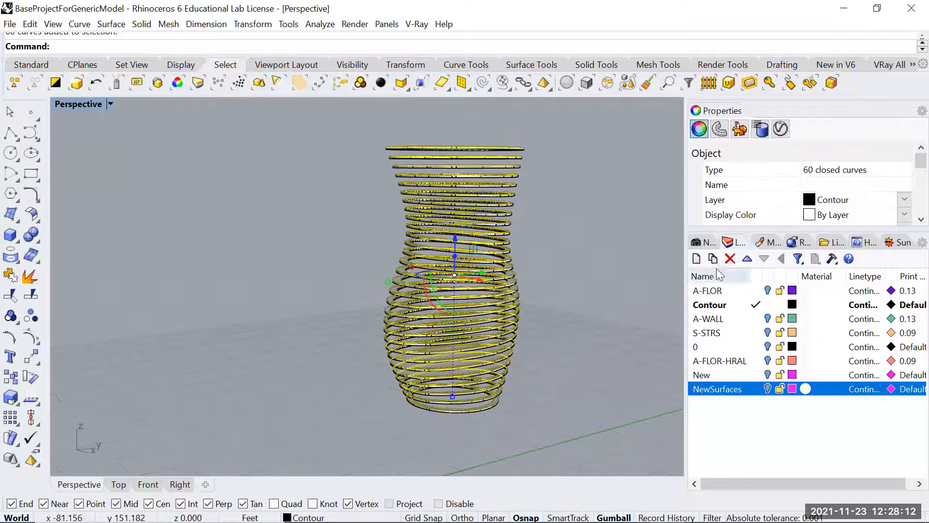
{"action": "left_click", "coordinate": [696, 259]}
{"action": "type", "text": "CurvesContour"}
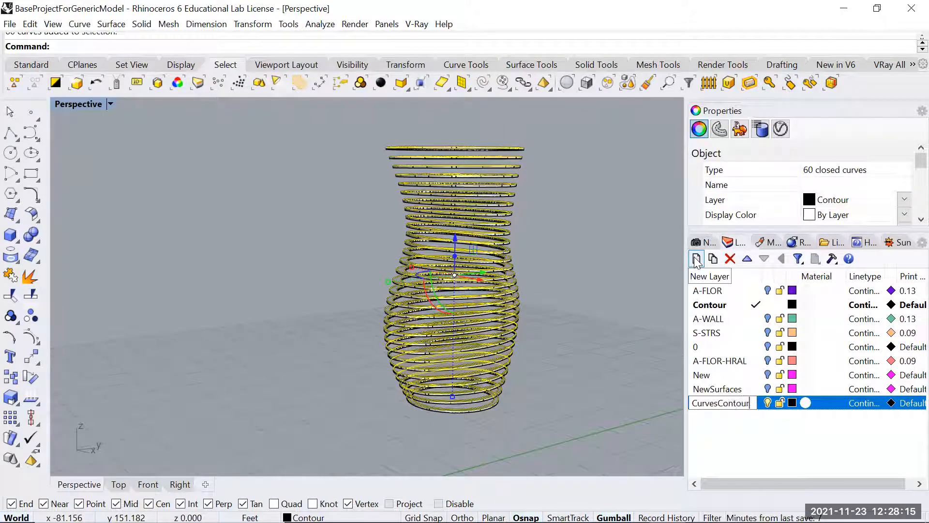
{"action": "key", "text": "Return"}
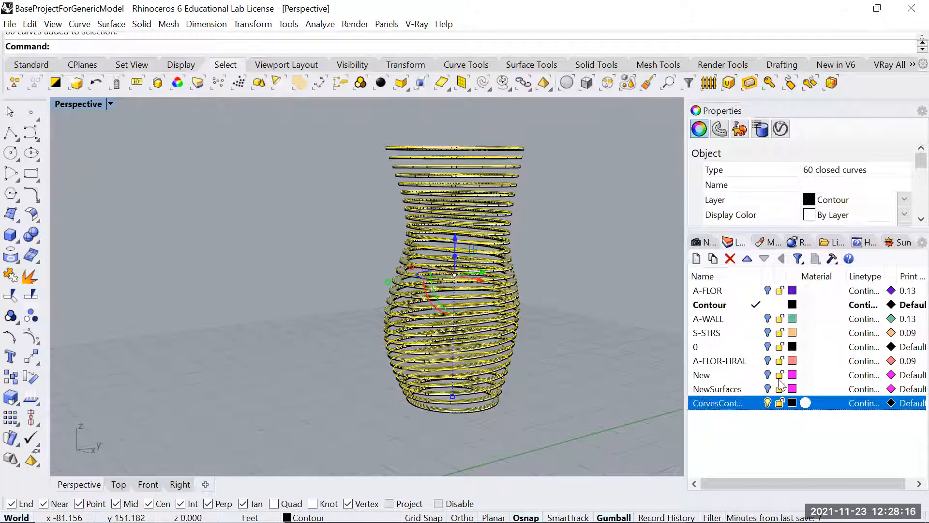
- Move the selected contour curves to the CurvesContour layer and clear the selection
{"action": "right_click", "coordinate": [721, 406]}
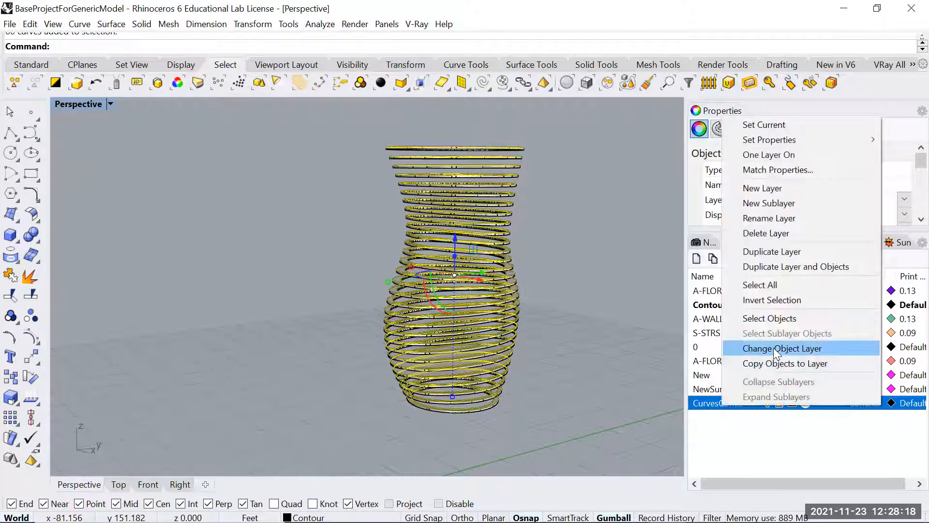
{"action": "left_click", "coordinate": [773, 347]}
{"action": "left_click", "coordinate": [572, 292]}
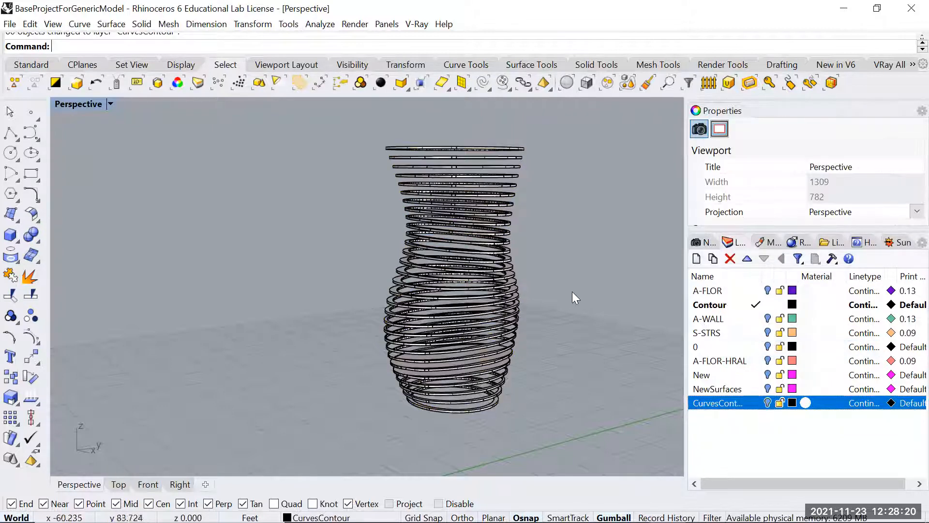
- Select all the extruded rings and move them to a new layer named Ribs
{"action": "left_click_drag", "start_coordinate": [554, 123], "coordinate": [416, 435]}
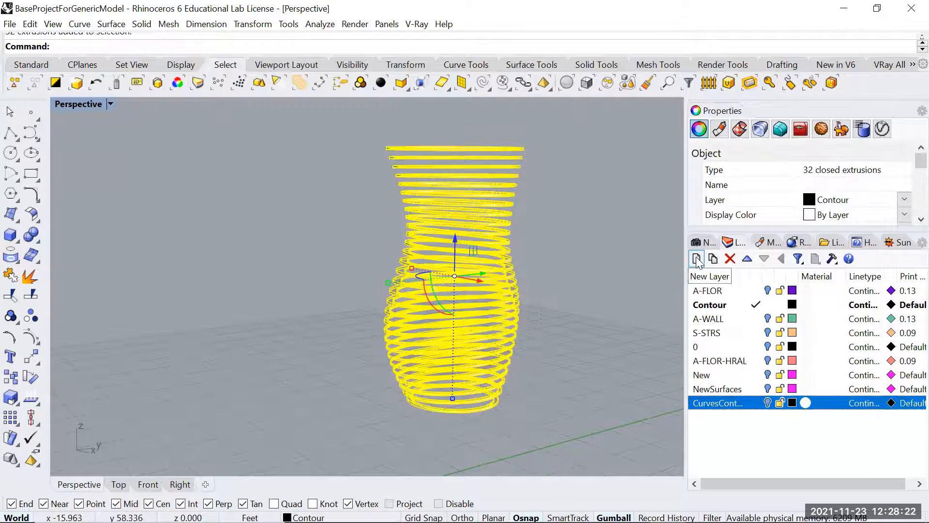
{"action": "left_click", "coordinate": [695, 258]}
{"action": "type", "text": "Ribs"}
{"action": "key", "text": "Return"}
{"action": "right_click", "coordinate": [709, 417]}
{"action": "left_click", "coordinate": [759, 358]}
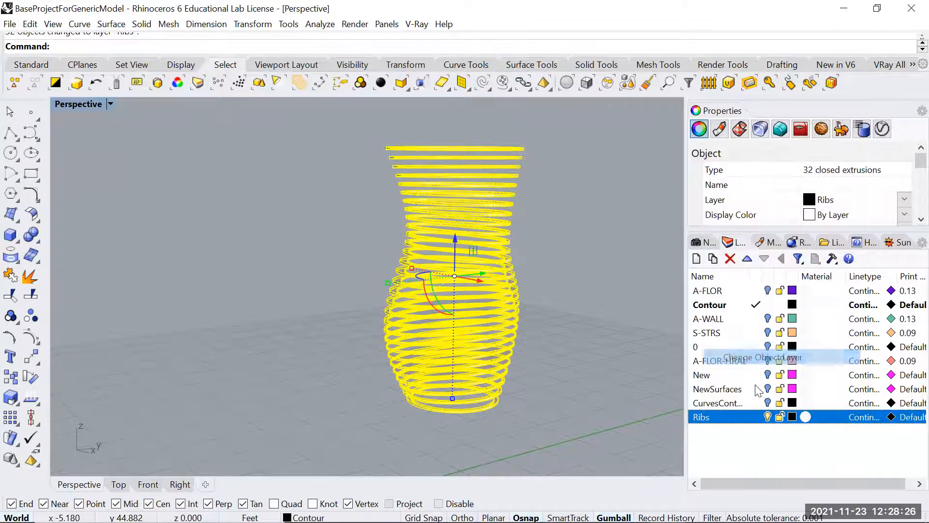
- Set the Ribs layer color to Gold and view the deselected rings in Perspective
{"action": "left_click", "coordinate": [792, 416]}
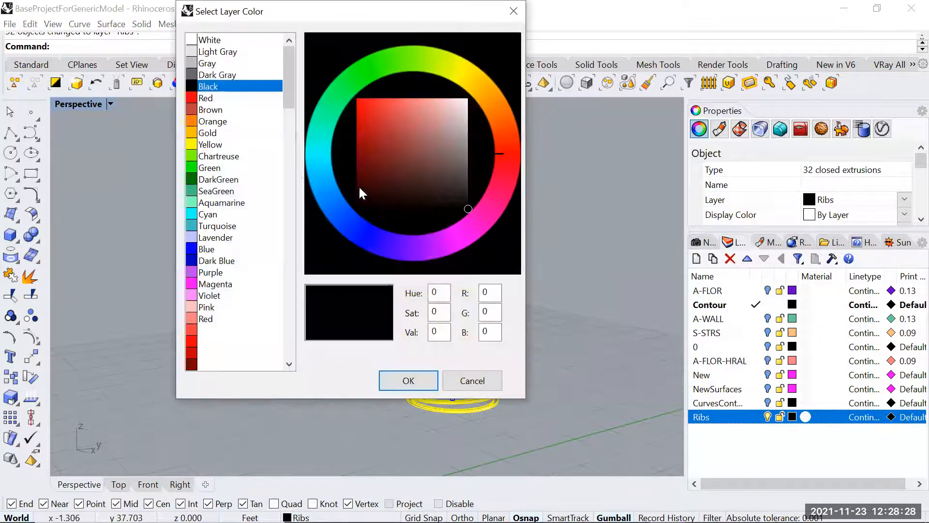
{"action": "left_click", "coordinate": [200, 136]}
{"action": "left_click", "coordinate": [408, 380]}
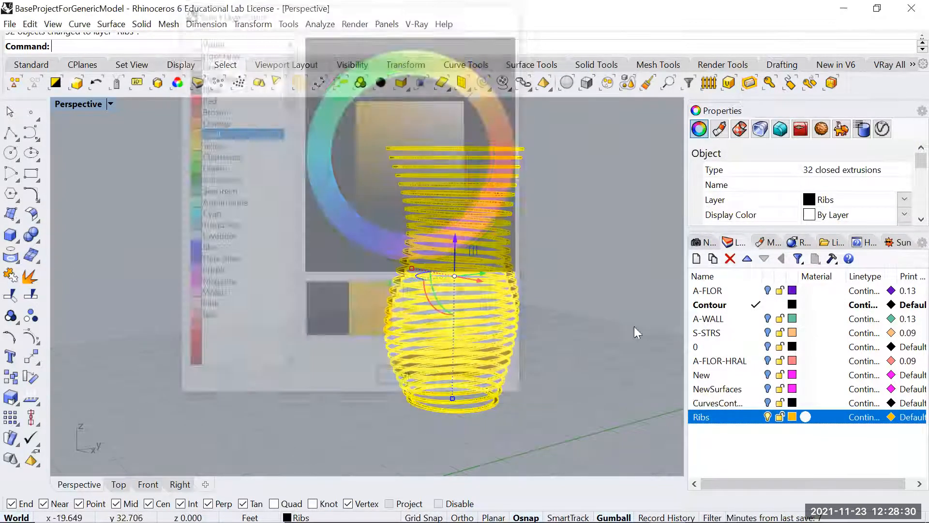
{"action": "right_click_drag", "start_coordinate": [628, 292], "coordinate": [552, 298]}
- Save the model as BaseProjectForGenericModel in Rhino 6 format in the Desktop VIS3 folder
{"action": "key", "text": "ctrl+s"}
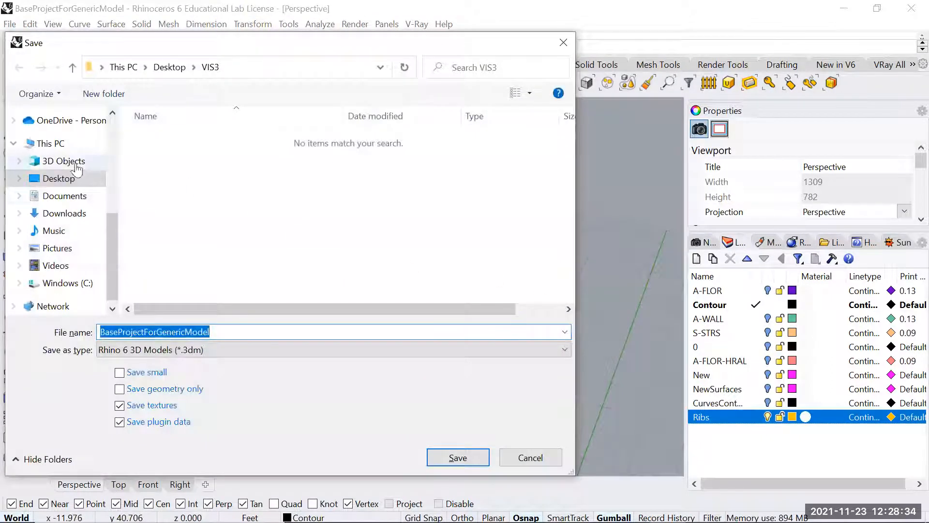
{"action": "left_click", "coordinate": [458, 457]}
{"action": "right_click_drag", "start_coordinate": [512, 378], "coordinate": [436, 353]}
{"action": "right_click_drag", "start_coordinate": [506, 377], "coordinate": [498, 367]}
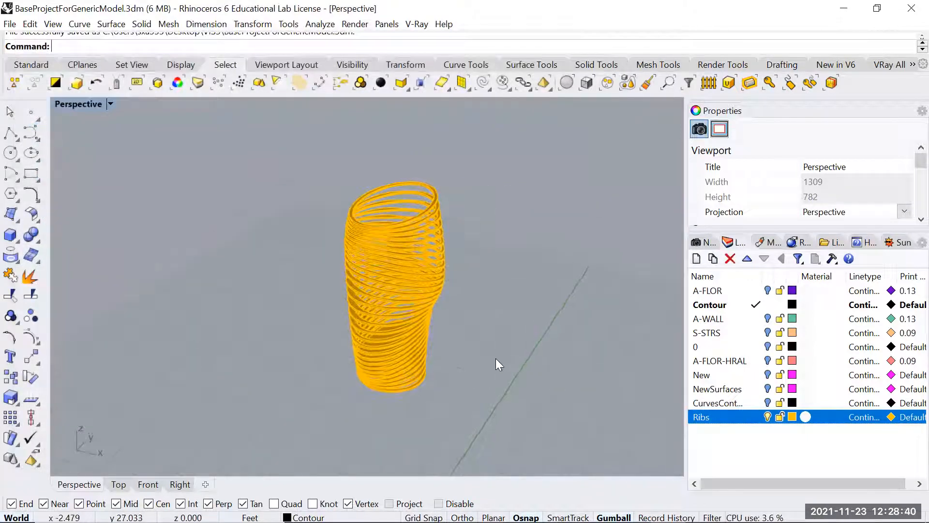
- Select all the extruded rings and start exporting them in ACIS (*.sat) format
{"action": "left_click_drag", "start_coordinate": [463, 172], "coordinate": [341, 424]}
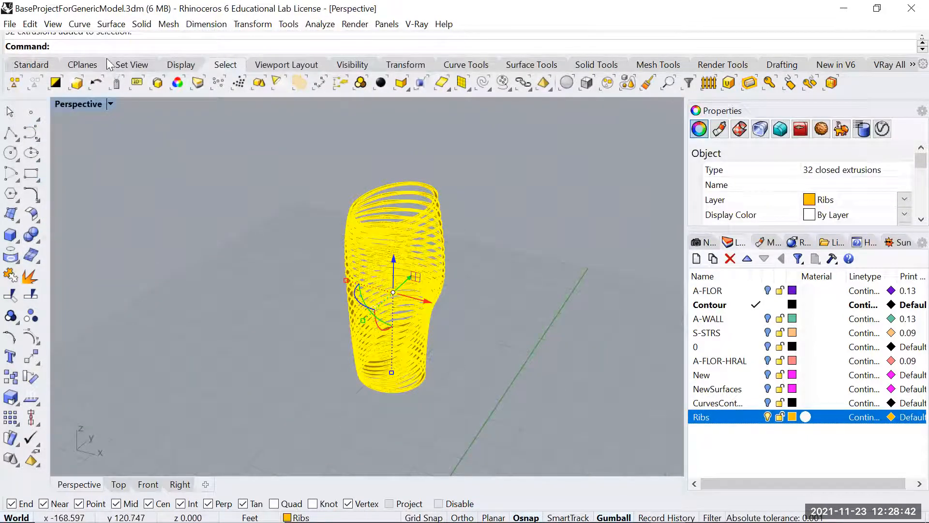
{"action": "left_click", "coordinate": [10, 25]}
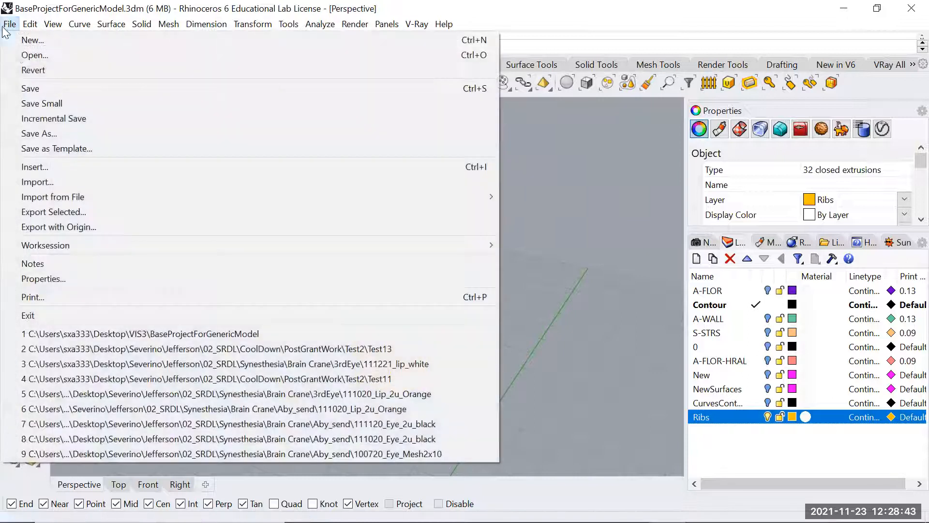
{"action": "left_click", "coordinate": [46, 212]}
{"action": "left_click", "coordinate": [217, 350]}
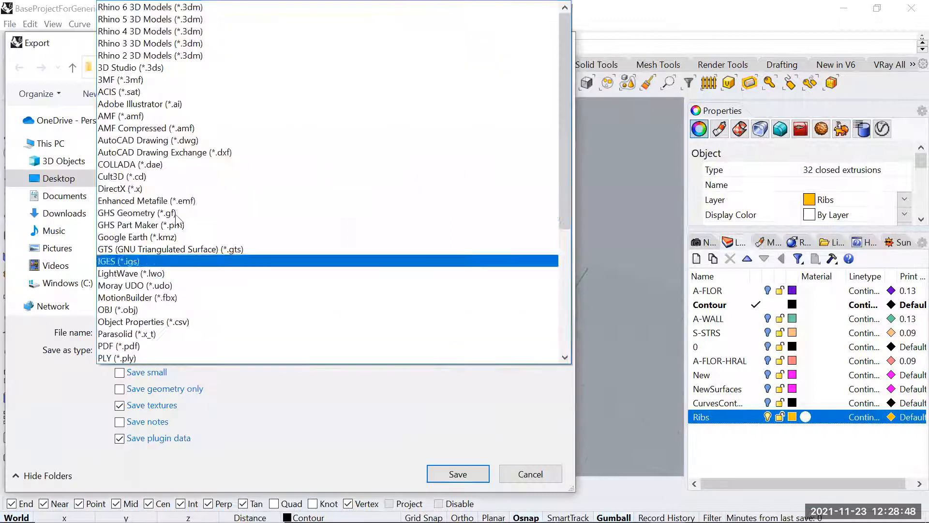
{"action": "left_click", "coordinate": [132, 93]}
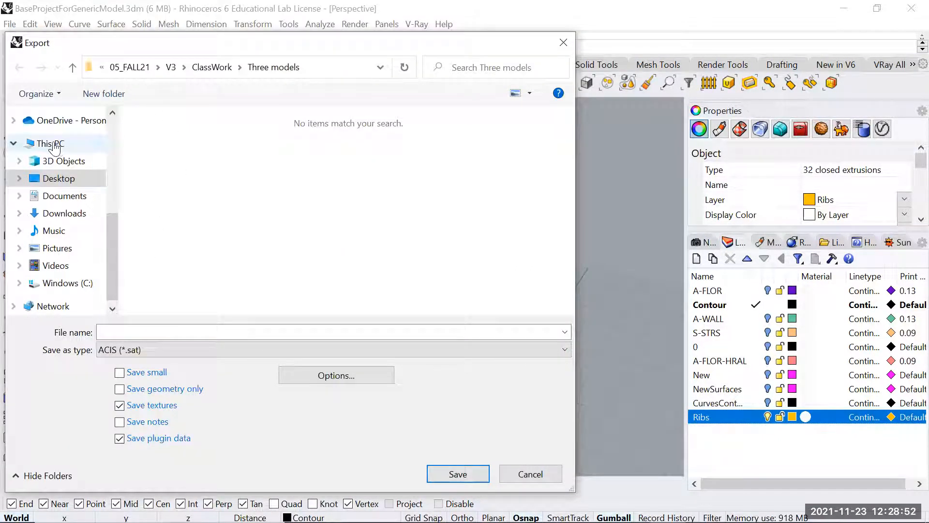
- Save the exported rings as Ribs1 in the Desktop VIS3 folder with the Default SAT options
{"action": "left_click", "coordinate": [53, 179]}
{"action": "double_click", "coordinate": [159, 152]}
{"action": "left_click", "coordinate": [126, 331]}
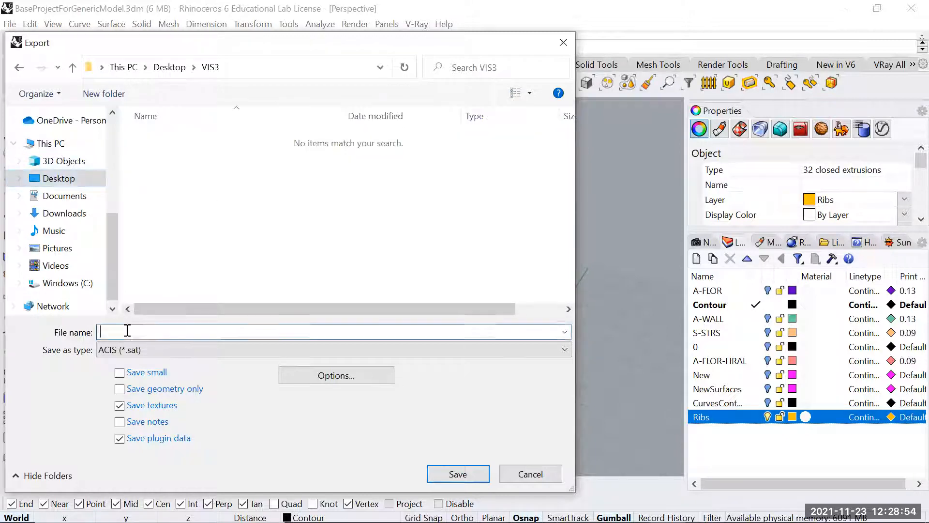
{"action": "type", "text": "rIBS"}
{"action": "key", "text": "BackSpace"}
{"action": "key", "text": "BackSpace"}
{"action": "key", "text": "BackSpace"}
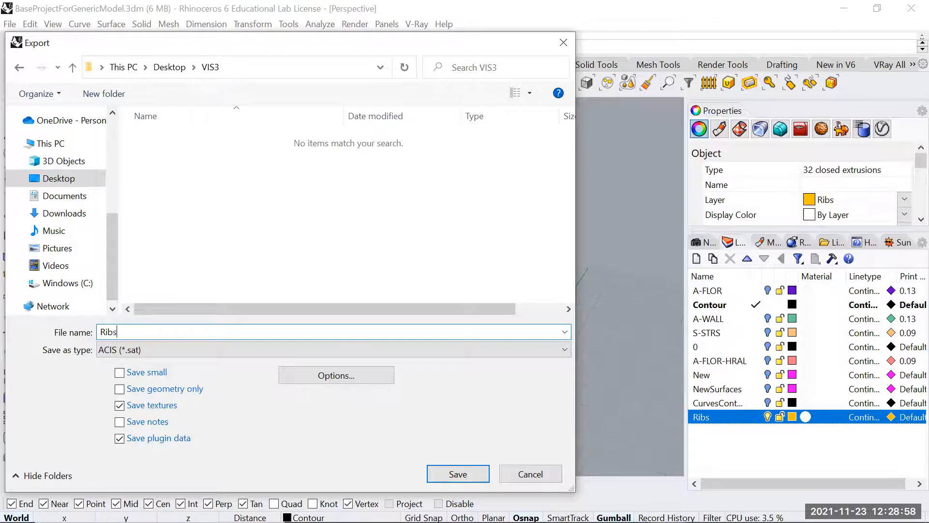
{"action": "key", "text": "Return"}
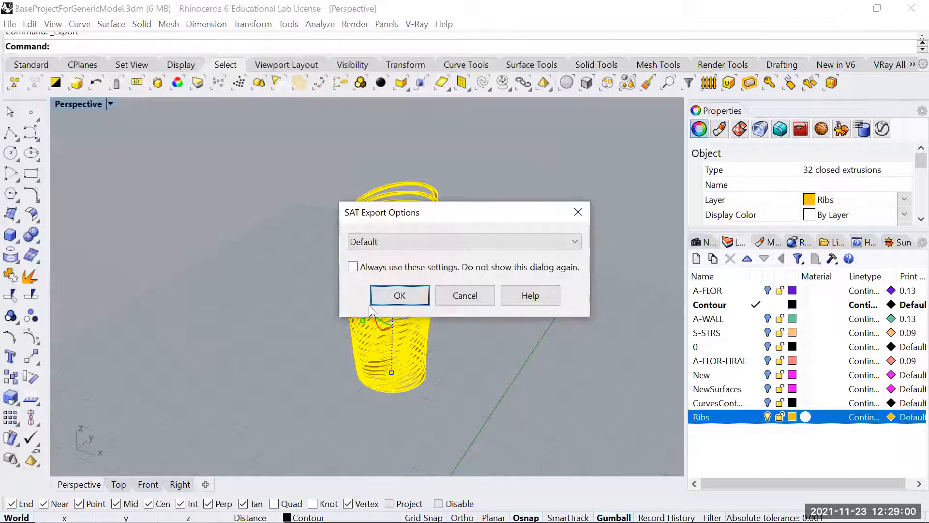
{"action": "left_click", "coordinate": [392, 290]}
- Turn off the Ribs layer and turn on the NewSurfaces layer
{"action": "left_click", "coordinate": [768, 416]}
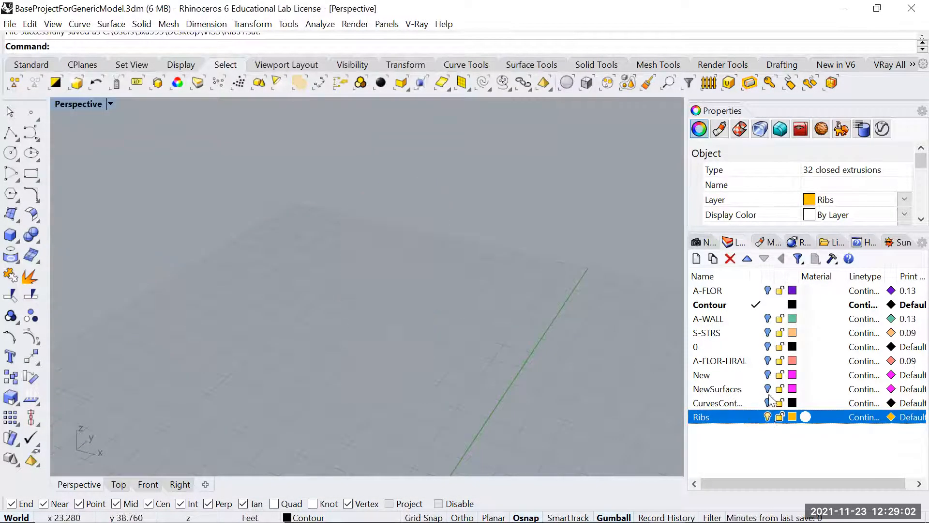
{"action": "left_click", "coordinate": [769, 375]}
{"action": "left_click", "coordinate": [768, 375]}
{"action": "left_click", "coordinate": [767, 389]}
- Export the NewSurfaces shell as an ACIS file named SurfaceNew in the VIS3 folder with the Default SAT options
{"action": "left_click", "coordinate": [431, 246]}
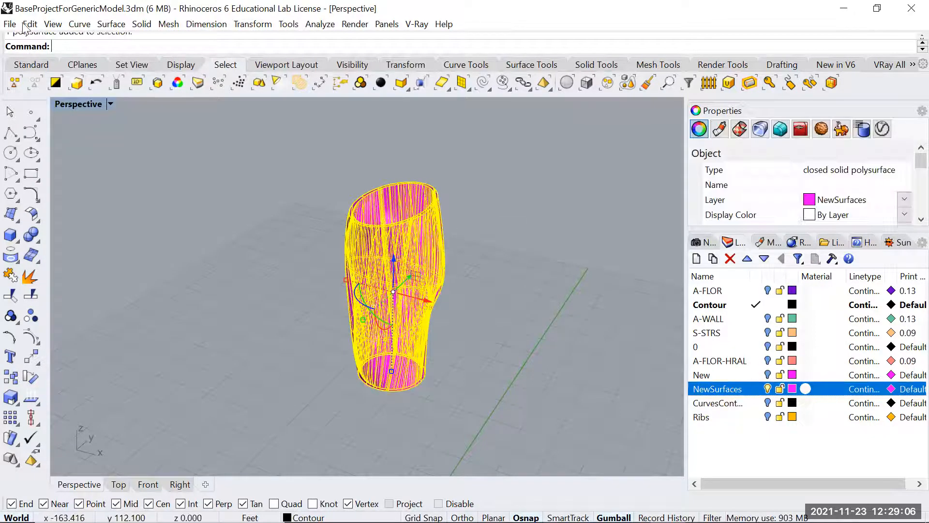
{"action": "left_click", "coordinate": [10, 24]}
{"action": "left_click", "coordinate": [49, 210]}
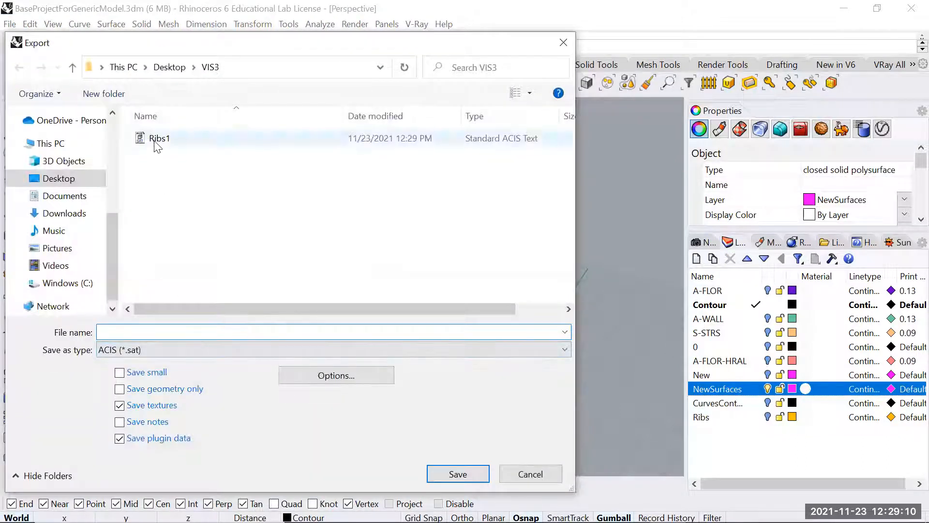
{"action": "type", "text": "SurfaceNew"}
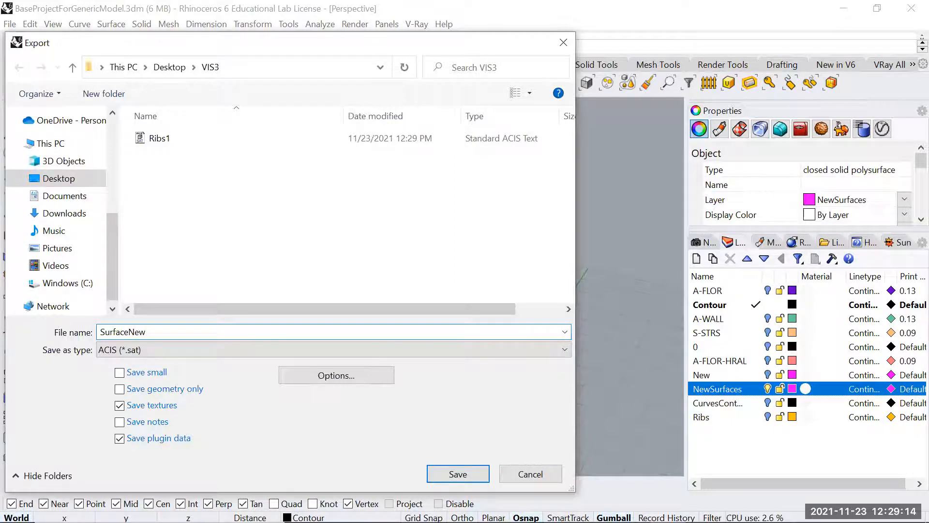
{"action": "key", "text": "Return"}
{"action": "left_click", "coordinate": [401, 295]}
{"action": "left_click", "coordinate": [402, 296]}
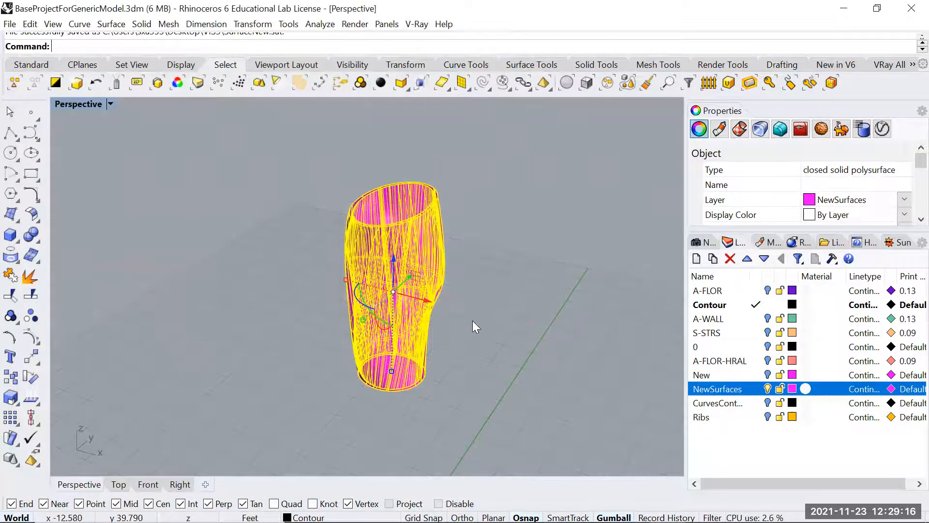
{"action": "left_click", "coordinate": [472, 320]}
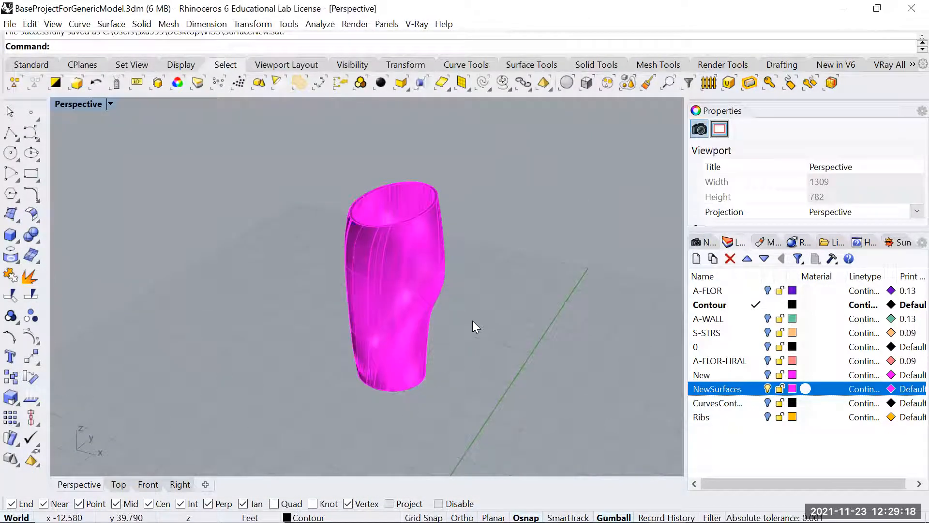
{"action": "right_click_drag", "start_coordinate": [455, 311], "coordinate": [448, 309]}
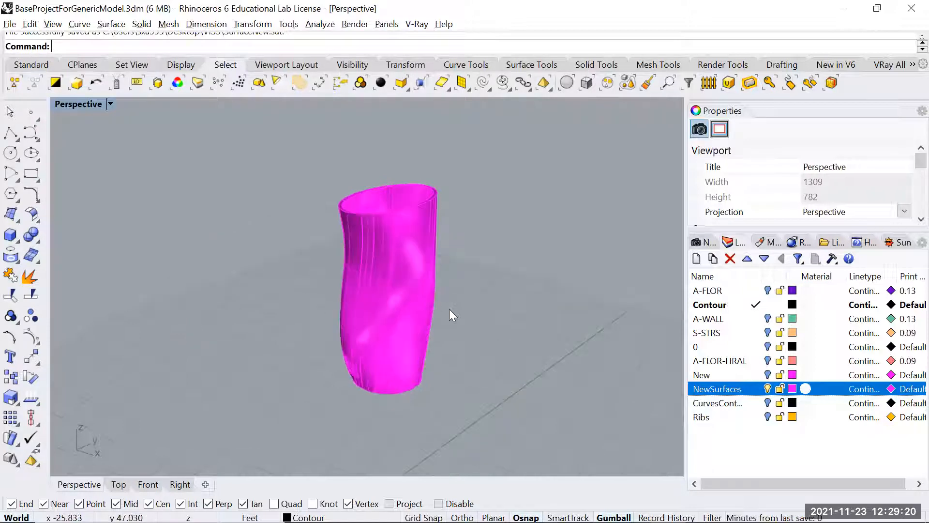
- Switch to Revit and create an in-place model in the Generic Models category named RibsInSpac
{"action": "key", "text": "alt+Tab"}
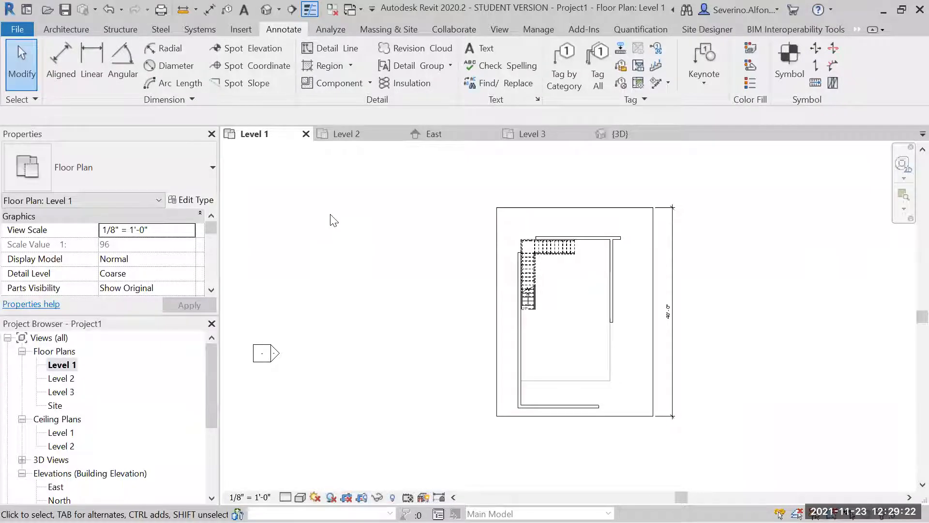
{"action": "left_click", "coordinate": [24, 30]}
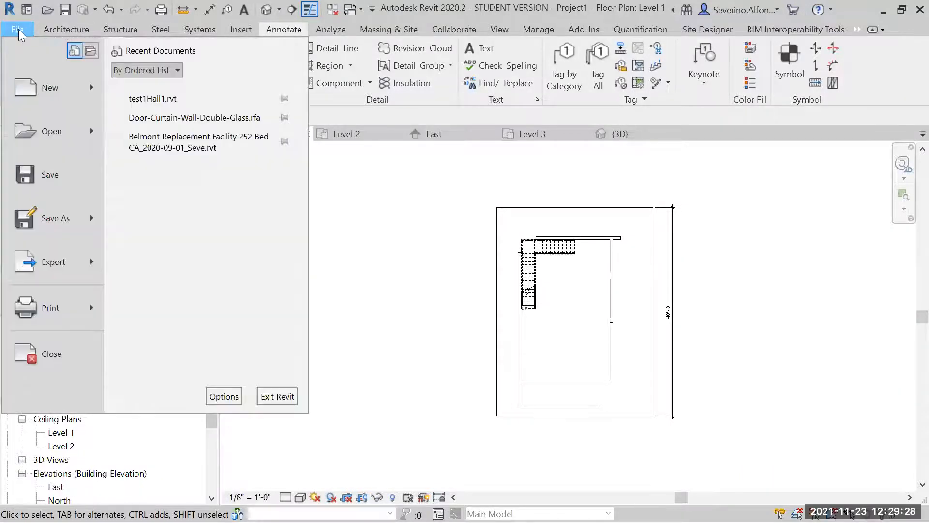
{"action": "left_click", "coordinate": [428, 244]}
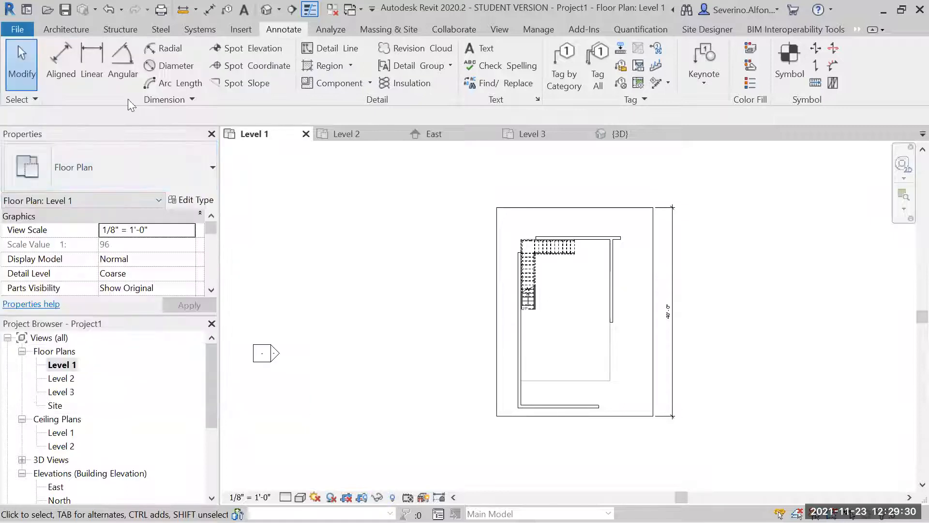
{"action": "left_click", "coordinate": [65, 28]}
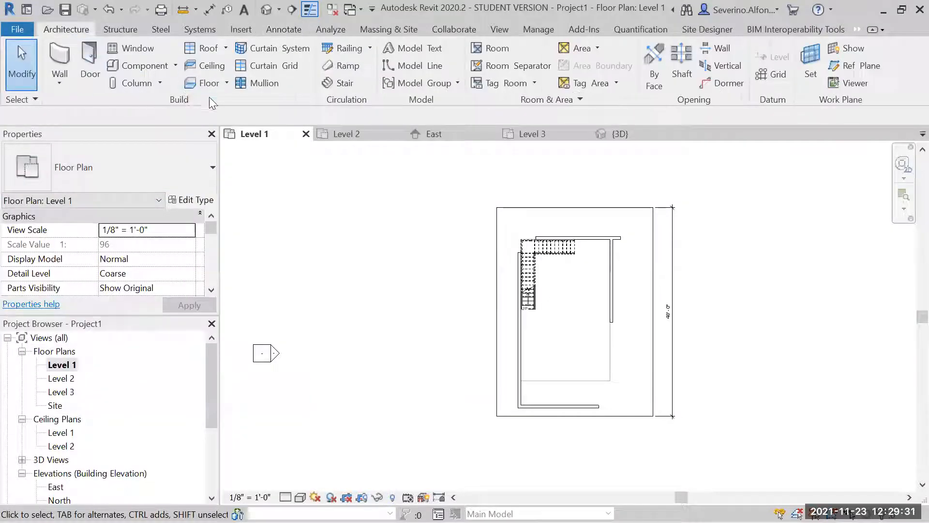
{"action": "left_click", "coordinate": [174, 66]}
{"action": "left_click", "coordinate": [120, 122]}
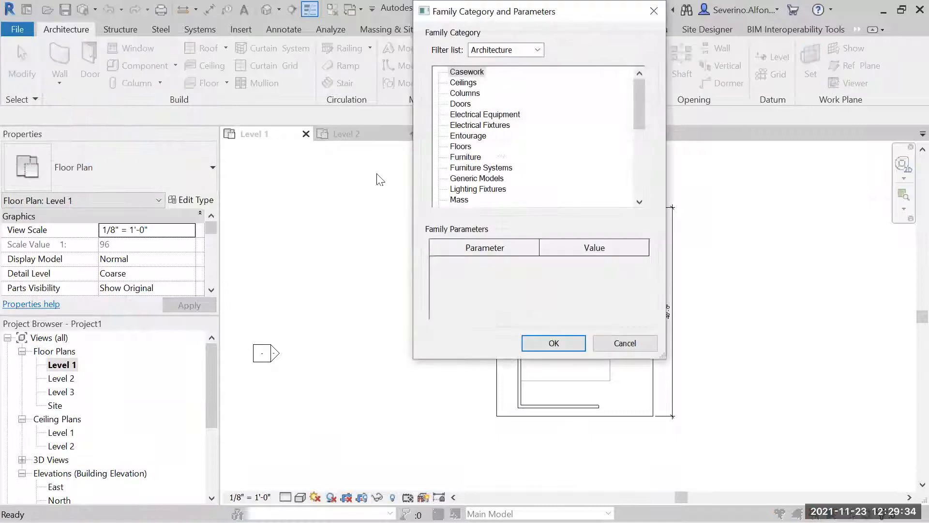
{"action": "left_click", "coordinate": [489, 116]}
{"action": "left_click", "coordinate": [489, 178]}
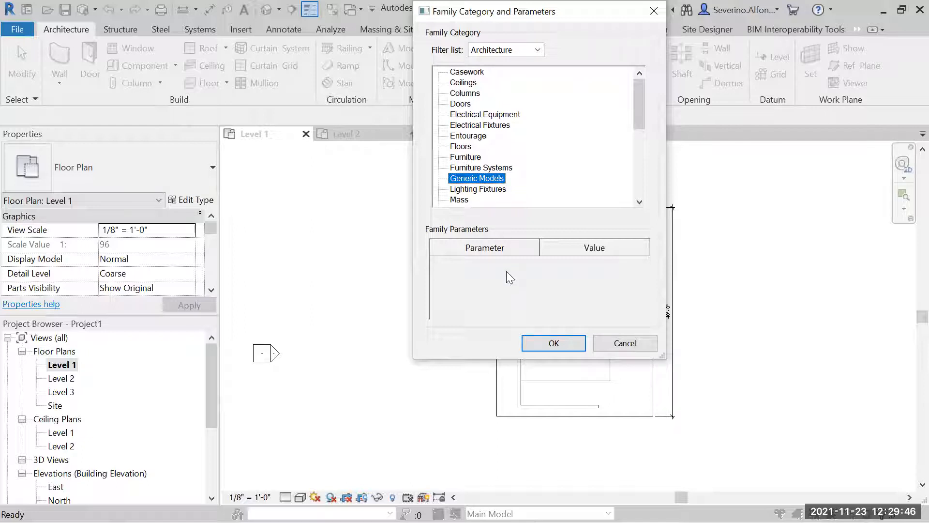
{"action": "left_click", "coordinate": [544, 338]}
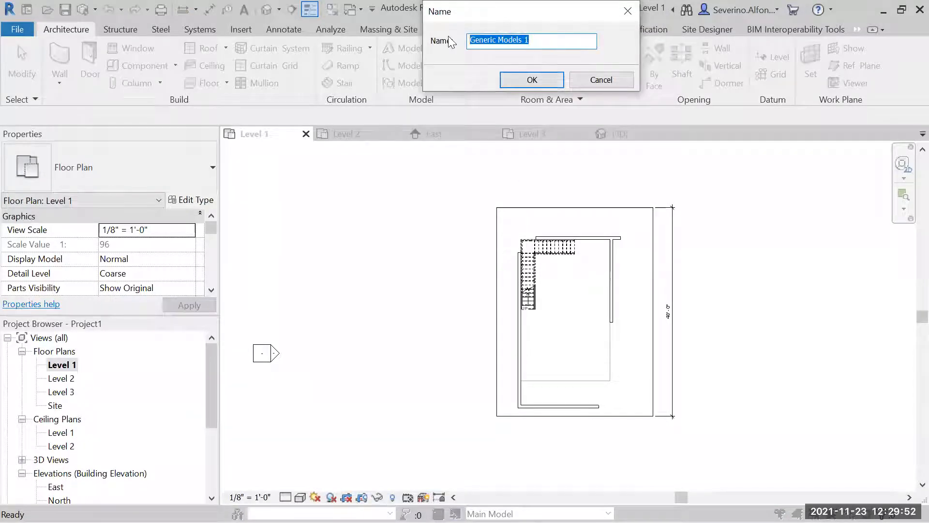
{"action": "type", "text": "RibsInSpac"}
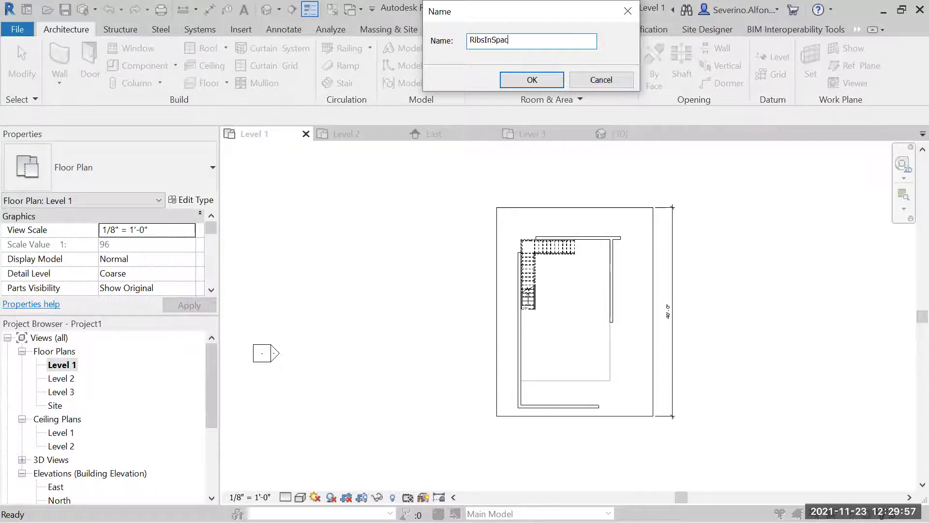
{"action": "key", "text": "Return"}
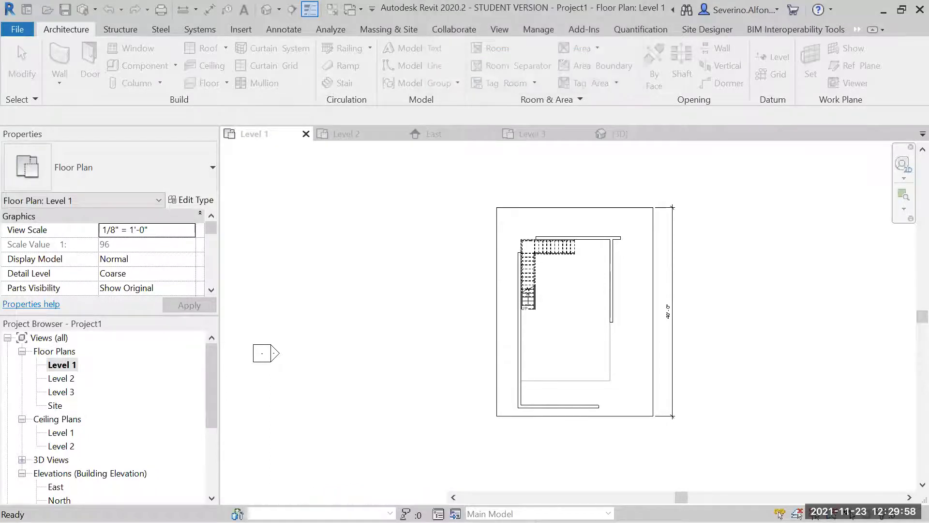
- Import the ACIS SAT file Ribs1 from the VIS3 folder into the in-place model, working in the default 3D view
{"action": "left_click", "coordinate": [267, 10]}
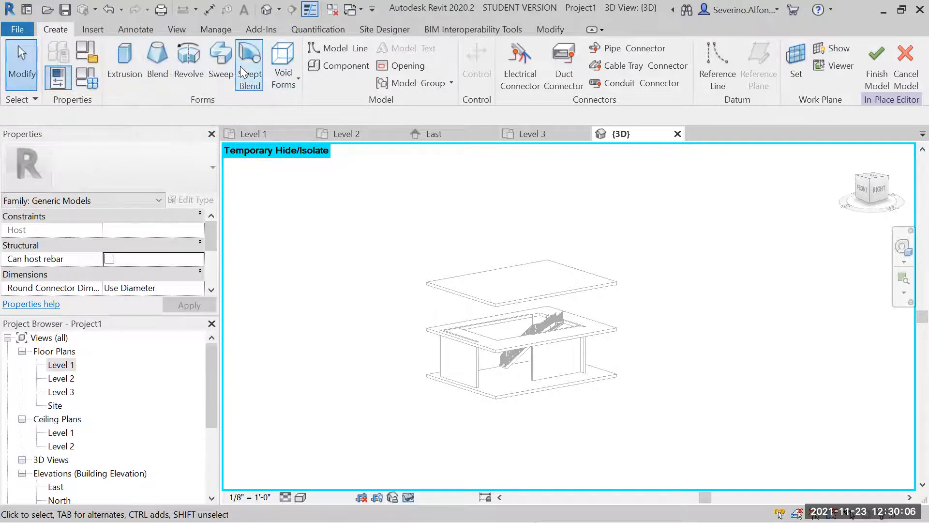
{"action": "left_click", "coordinate": [92, 30]}
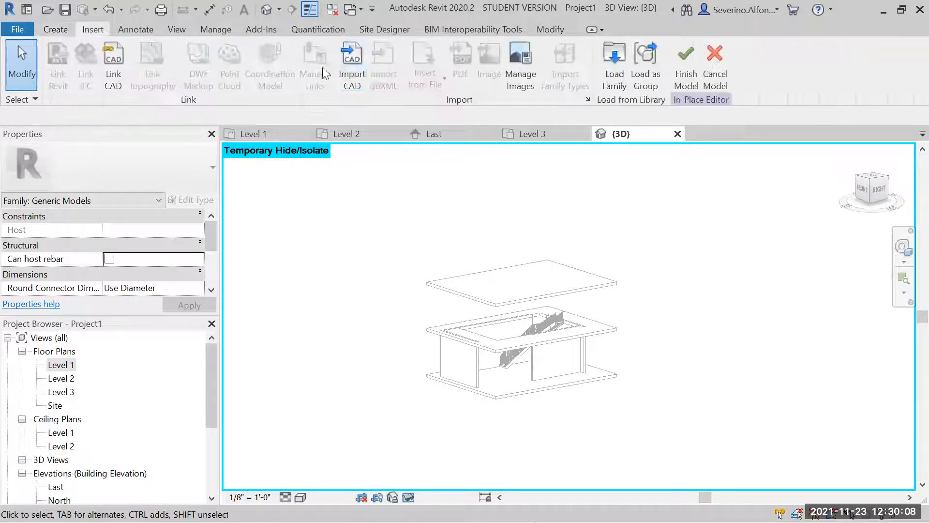
{"action": "left_click", "coordinate": [361, 59]}
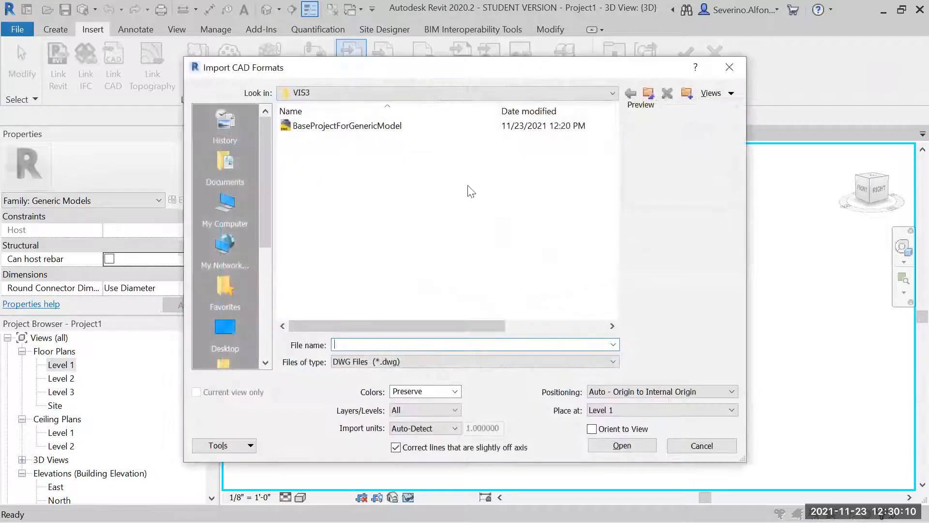
{"action": "left_click", "coordinate": [370, 361]}
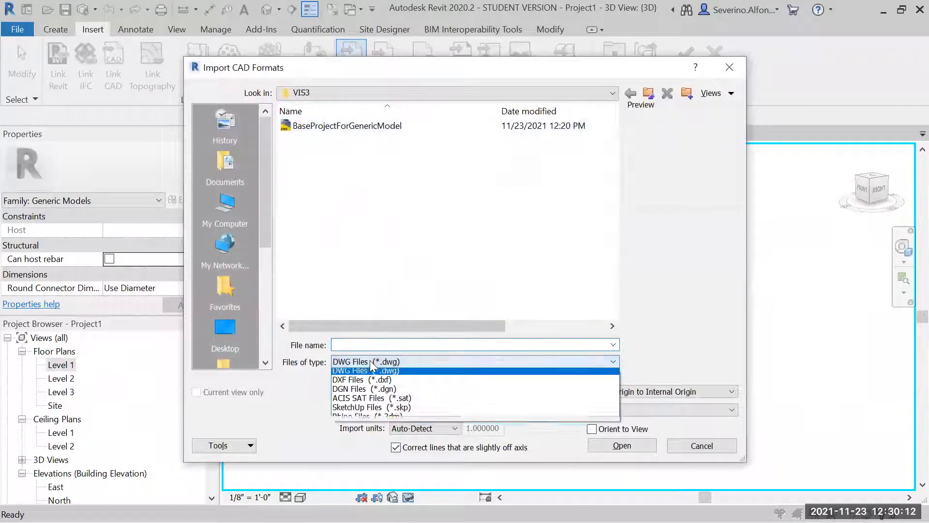
{"action": "left_click", "coordinate": [370, 400]}
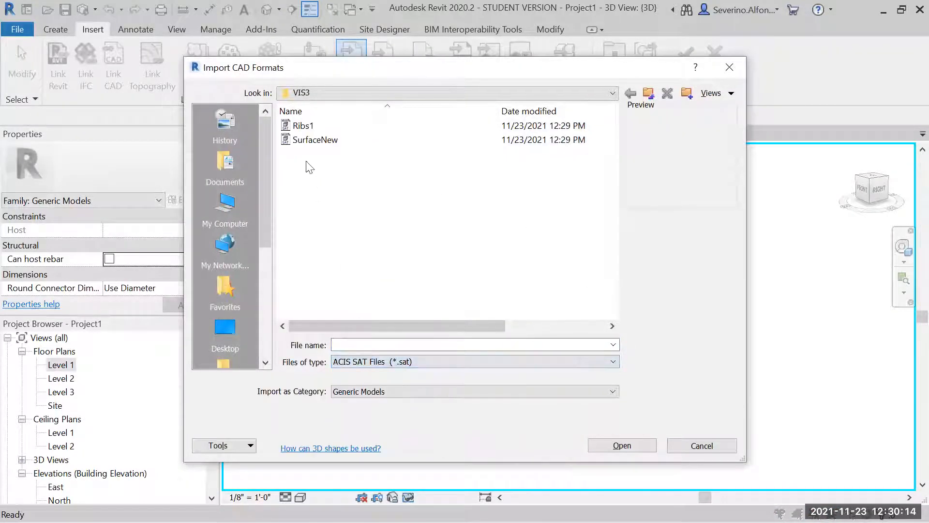
{"action": "left_click", "coordinate": [306, 114]}
{"action": "left_click", "coordinate": [304, 126]}
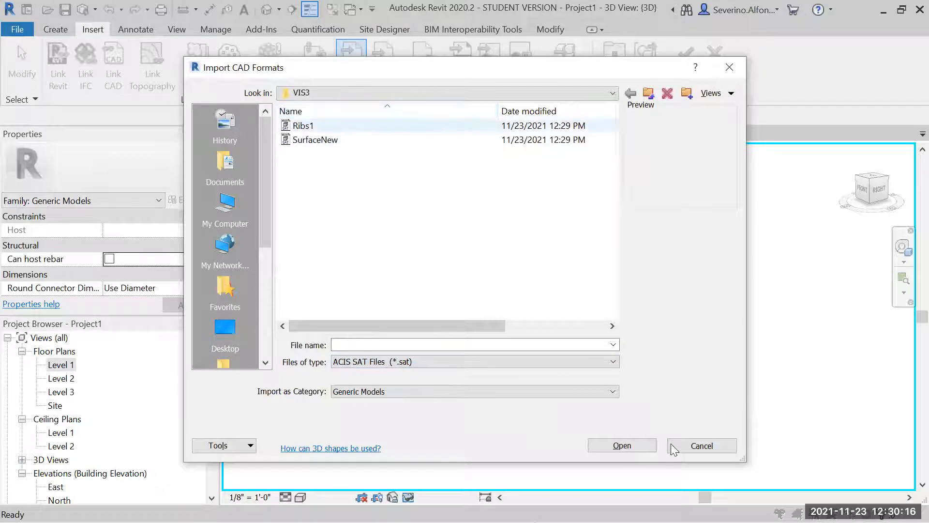
{"action": "left_click", "coordinate": [627, 444]}
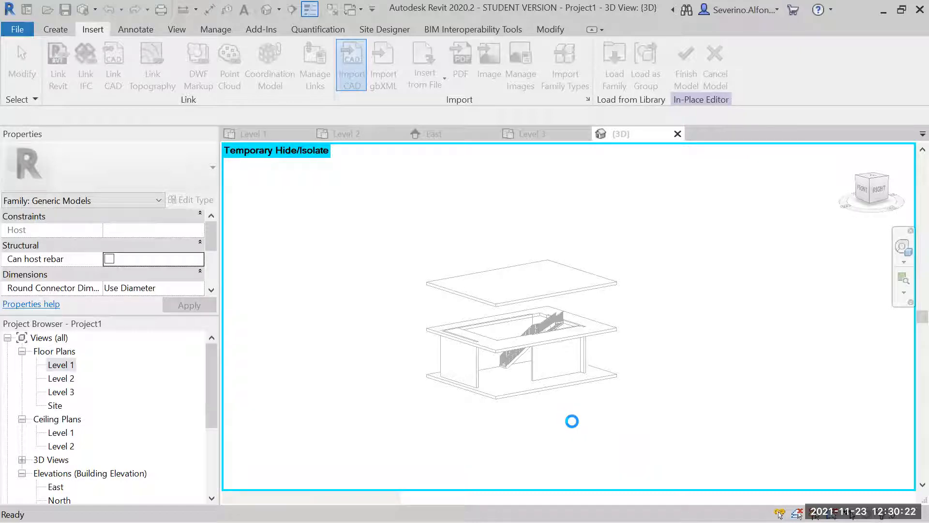
{"action": "scroll", "coordinate": [532, 328], "scroll_direction": "up", "scroll_amount": 5}
{"action": "middle_click_drag", "start_coordinate": [719, 346], "coordinate": [442, 265], "text": "shift"}
{"action": "scroll", "coordinate": [622, 317], "scroll_direction": "down", "scroll_amount": 2}
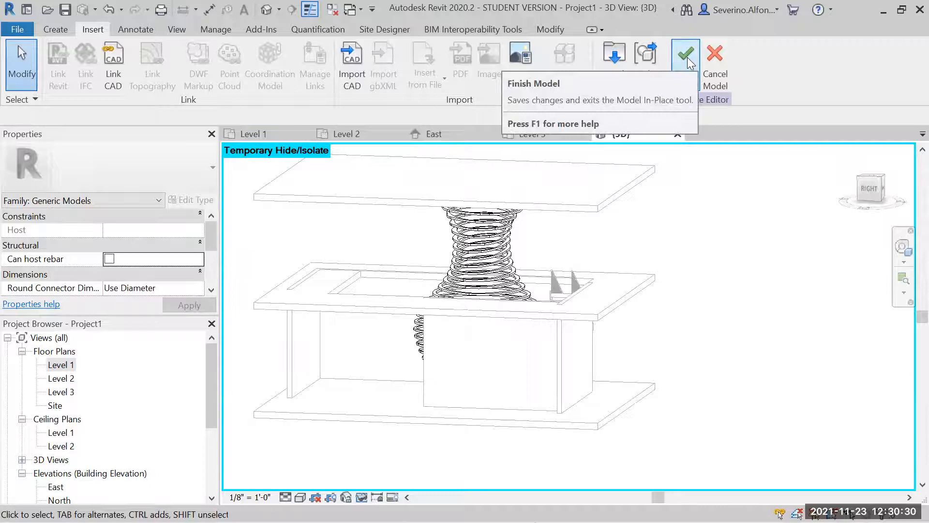
- Check the imported ribs' properties and finish the in-place model
{"action": "left_click", "coordinate": [469, 259]}
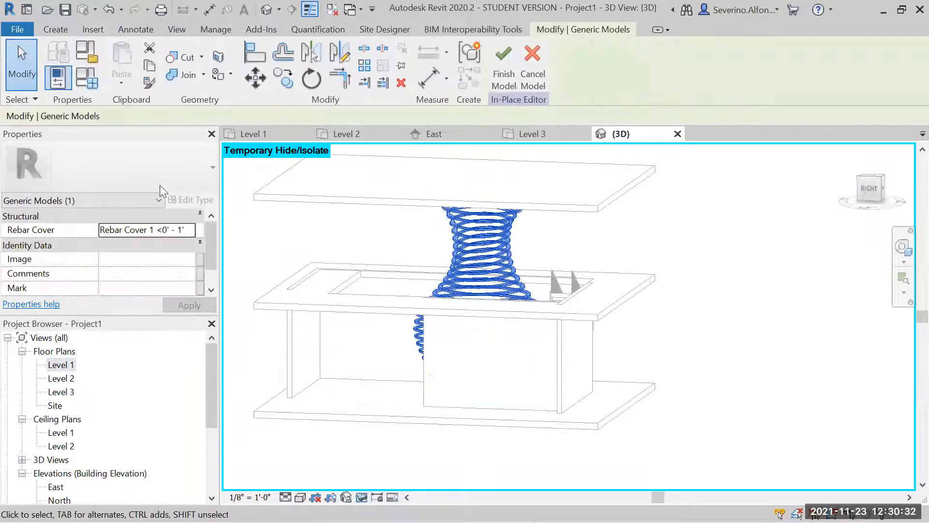
{"action": "left_click", "coordinate": [742, 327]}
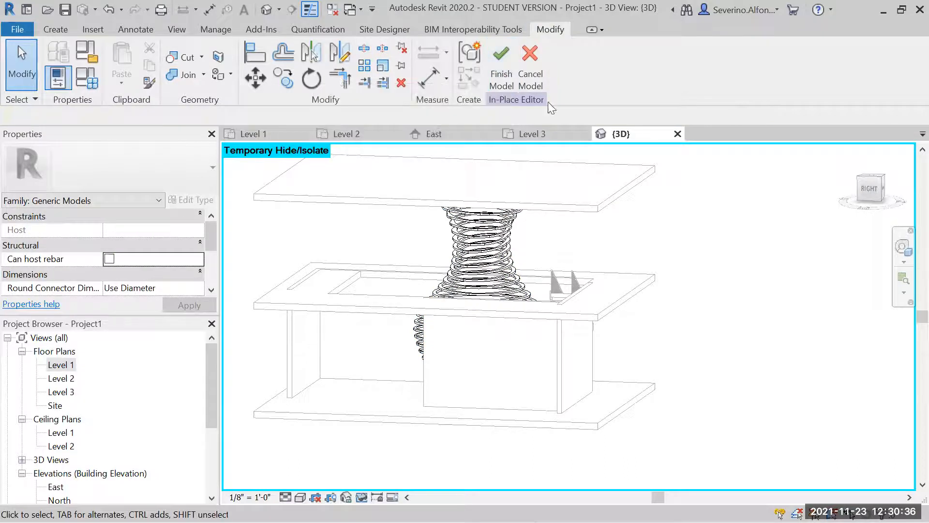
{"action": "left_click", "coordinate": [93, 30]}
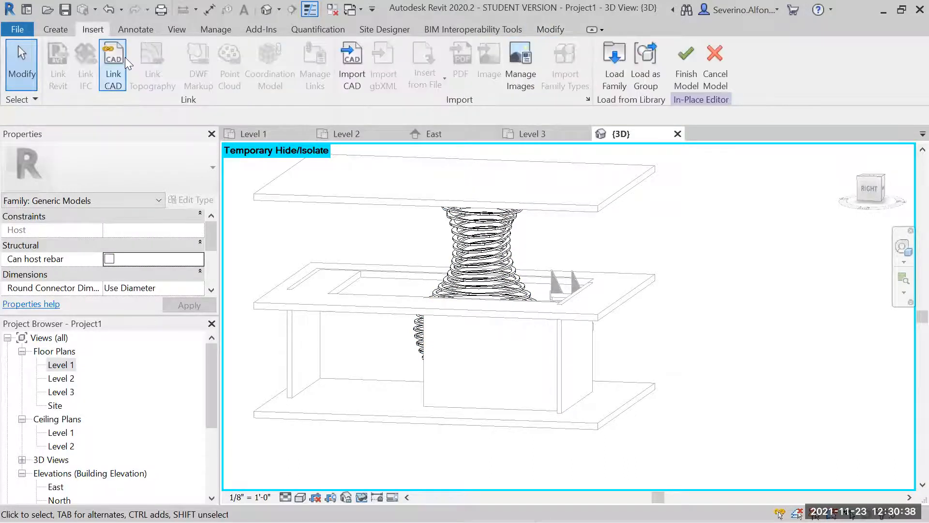
{"action": "left_click", "coordinate": [57, 28]}
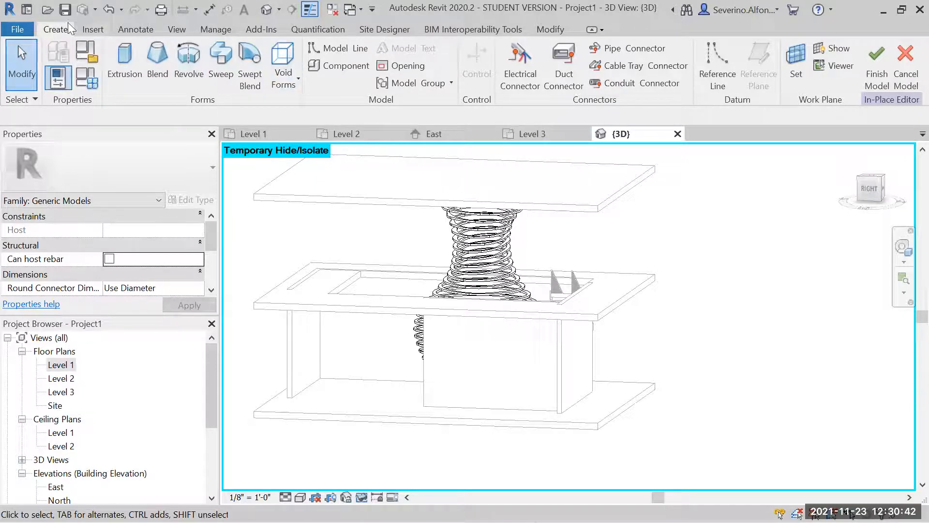
{"action": "left_click", "coordinate": [90, 29]}
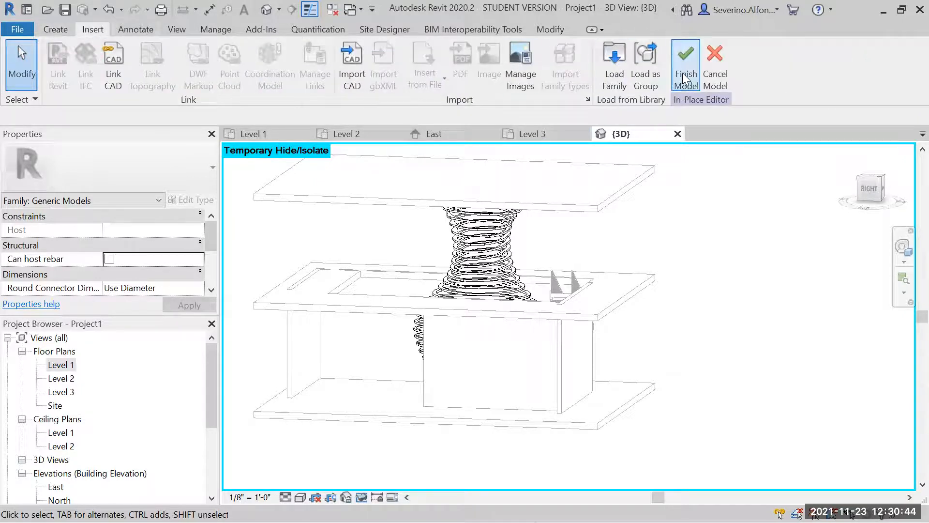
{"action": "middle_click_drag", "start_coordinate": [684, 214], "coordinate": [686, 297], "text": "shift"}
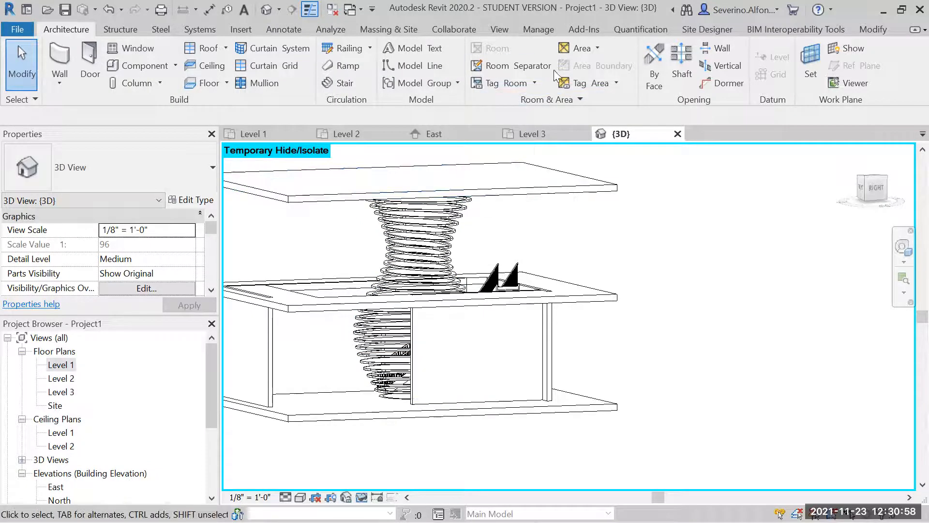
- In Object Styles, start assigning a material to the Generic Models category and create a new material named WoodRibs
{"action": "left_click", "coordinate": [539, 31]}
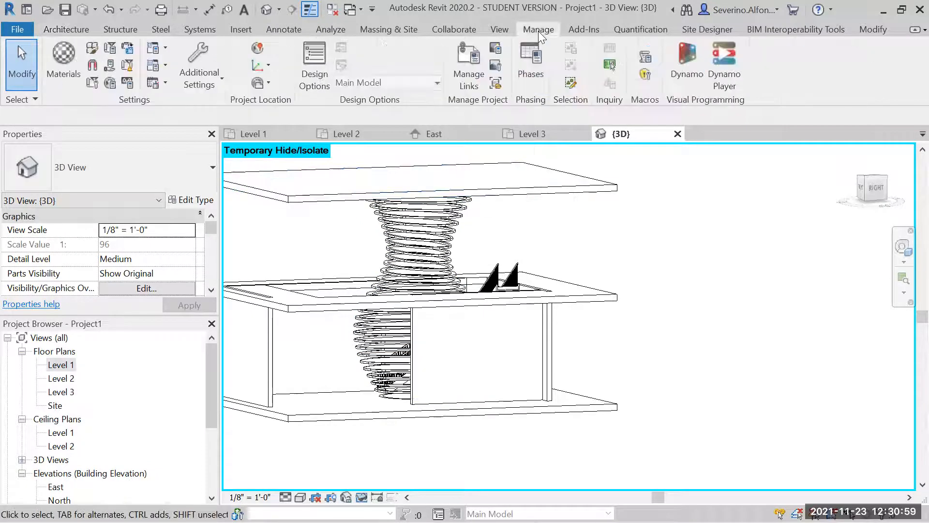
{"action": "left_click", "coordinate": [97, 45]}
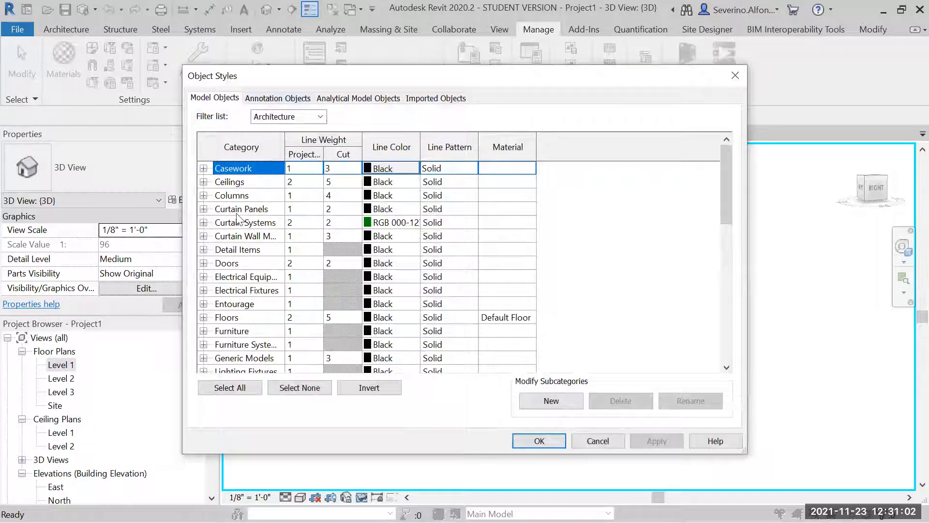
{"action": "scroll", "coordinate": [244, 258], "scroll_direction": "down", "scroll_amount": 5}
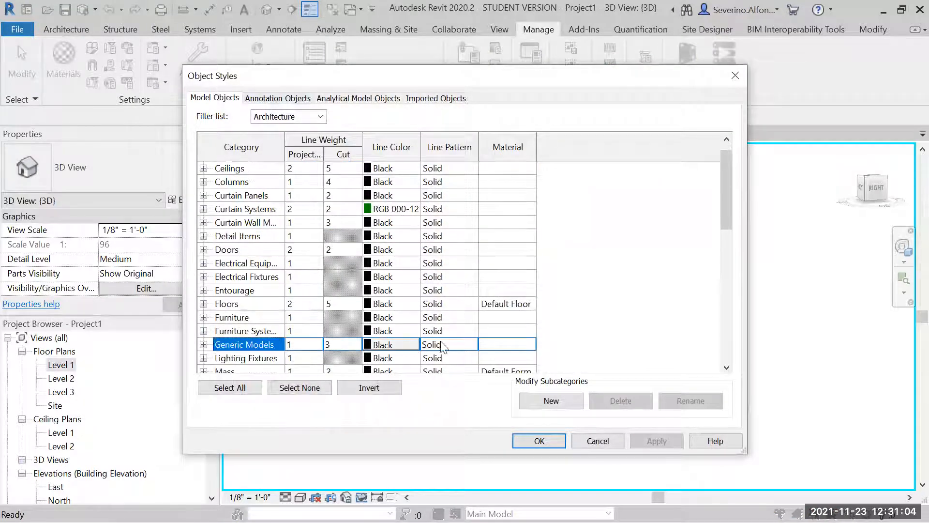
{"action": "left_click", "coordinate": [533, 346]}
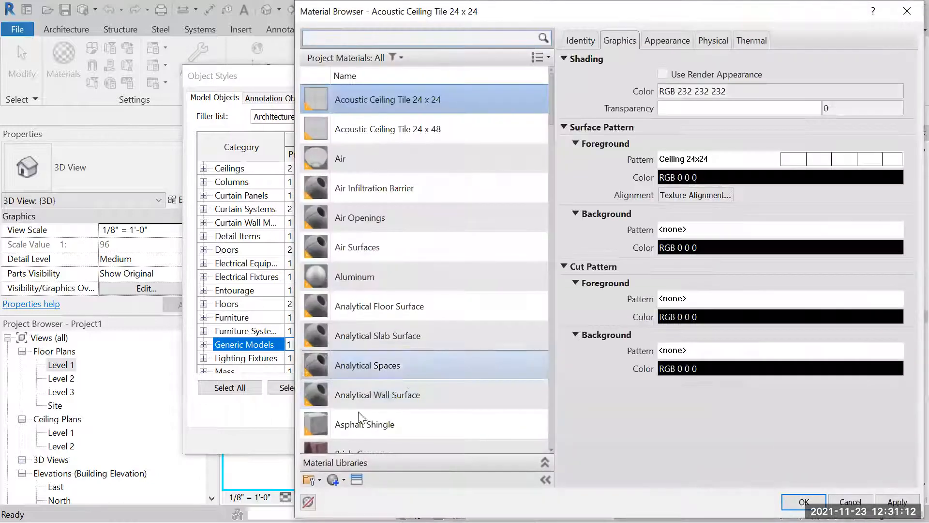
{"action": "left_click", "coordinate": [343, 479]}
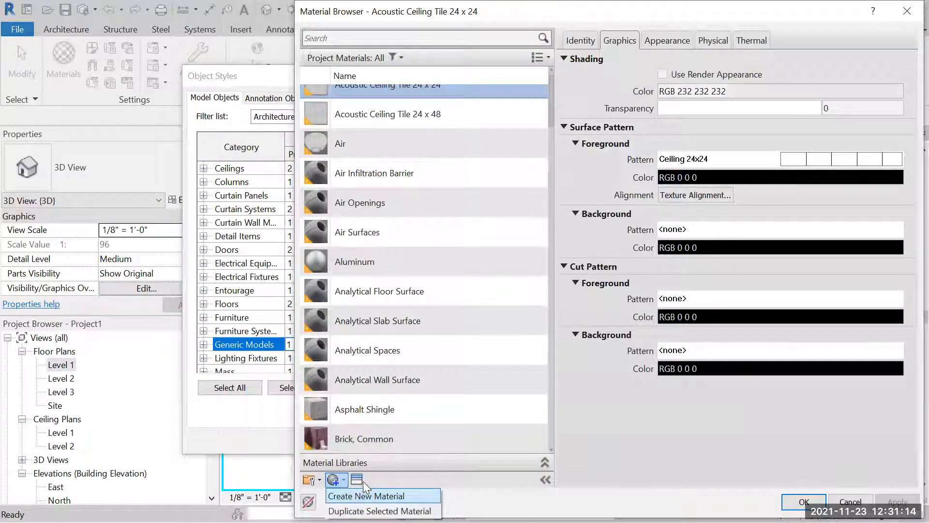
{"action": "key", "text": "Return"}
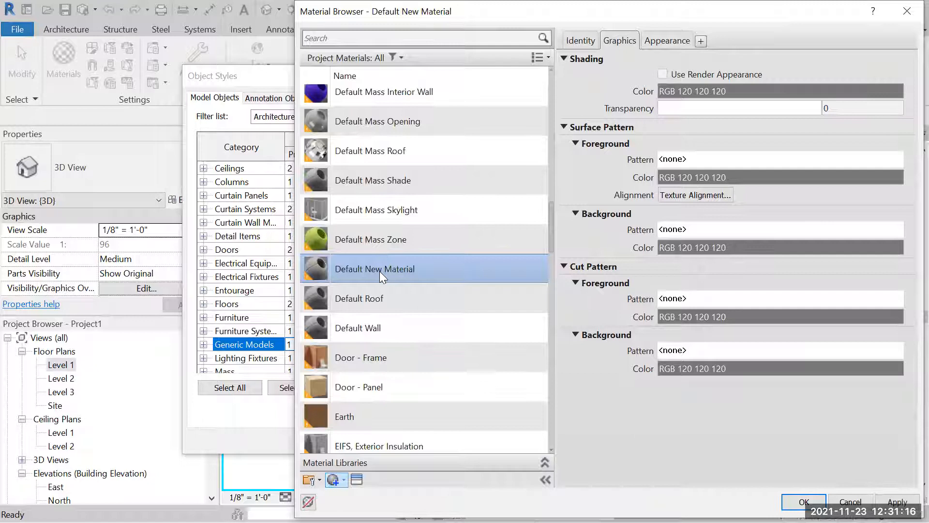
{"action": "right_click", "coordinate": [380, 271]}
{"action": "type", "text": "WoodRibs"}
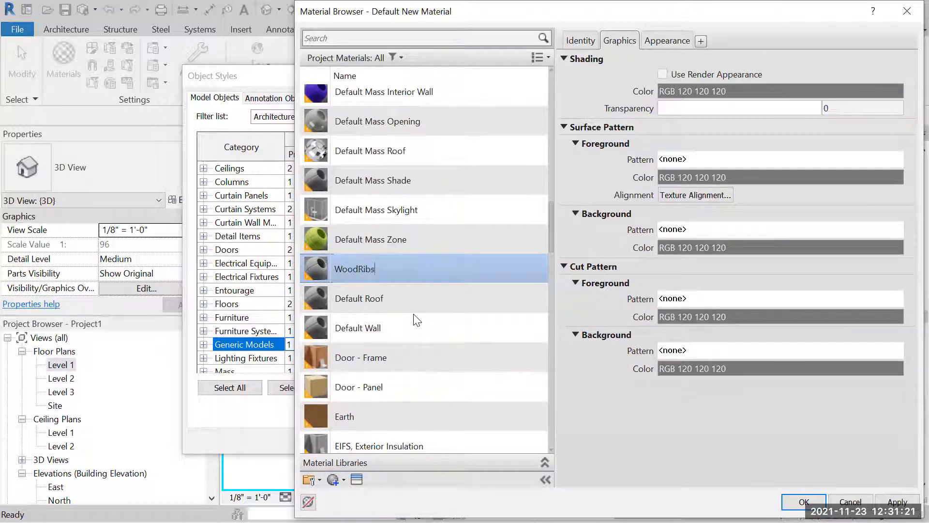
{"action": "key", "text": "Return"}
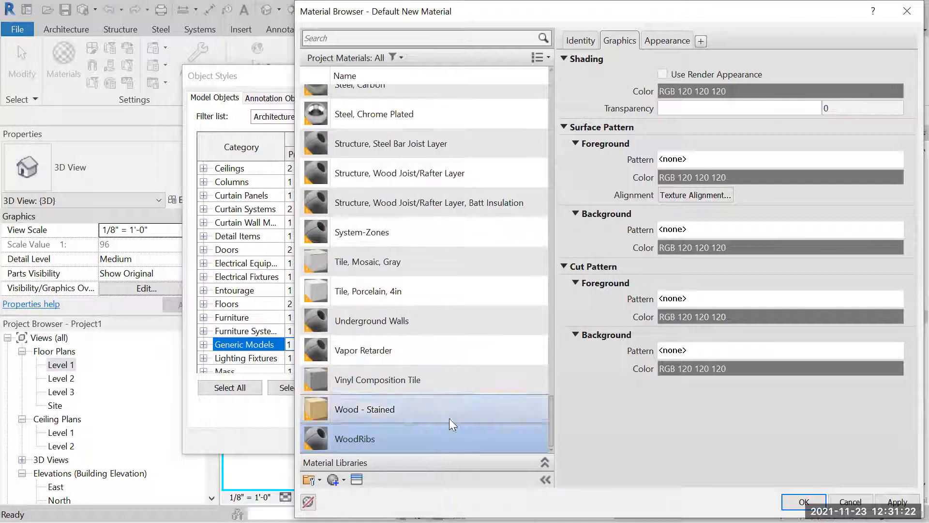
- Browse the Autodesk Physical Assets library's Wood categories and choose a Panels appearance for the WoodRibs material
{"action": "left_click", "coordinate": [356, 480]}
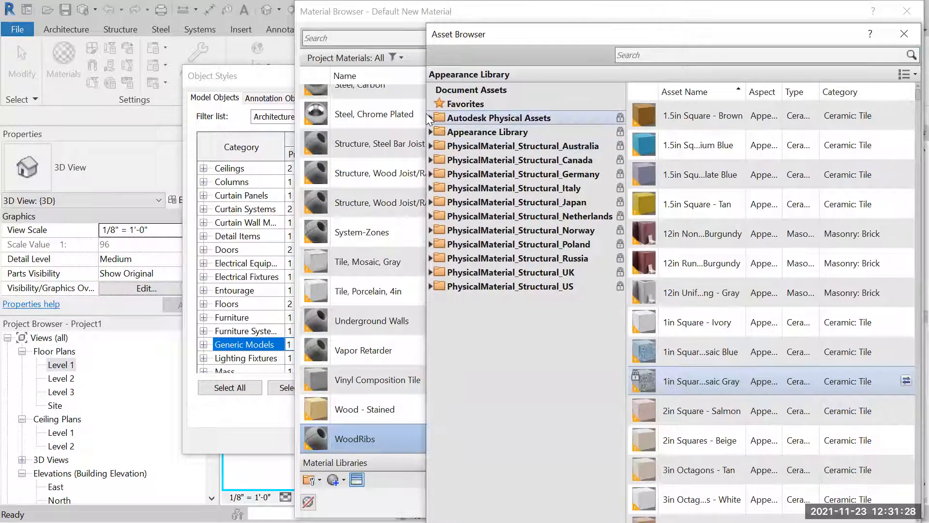
{"action": "left_click", "coordinate": [429, 118]}
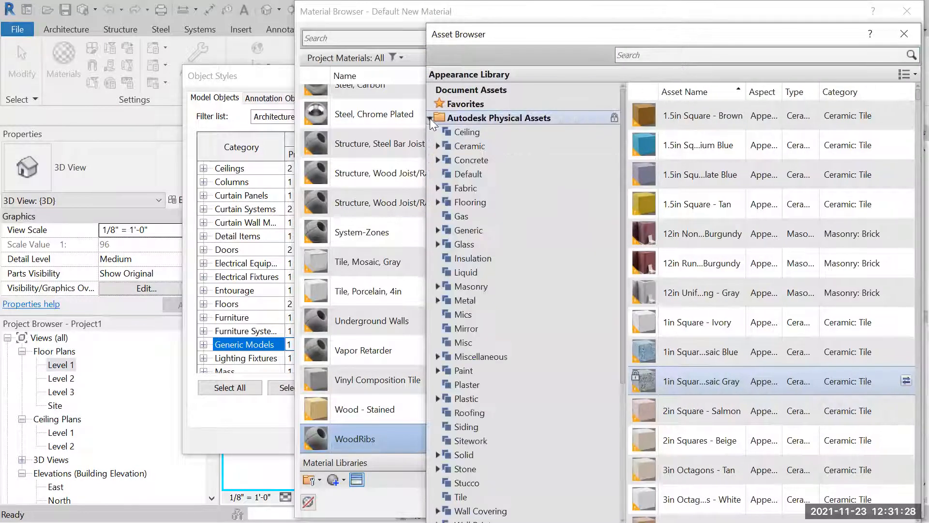
{"action": "scroll", "coordinate": [464, 458], "scroll_direction": "down", "scroll_amount": 4}
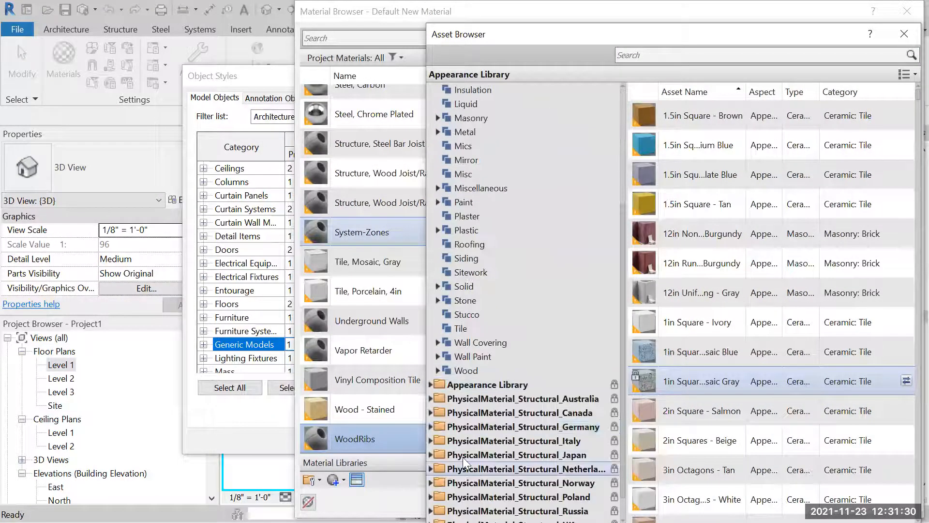
{"action": "left_click", "coordinate": [455, 370]}
{"action": "left_click", "coordinate": [437, 371]}
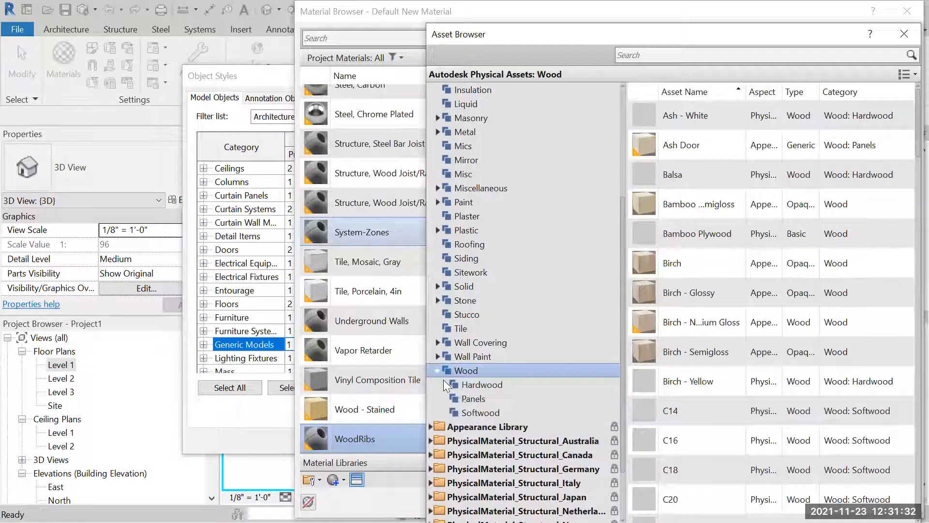
{"action": "left_click", "coordinate": [473, 398]}
{"action": "left_click", "coordinate": [478, 413]}
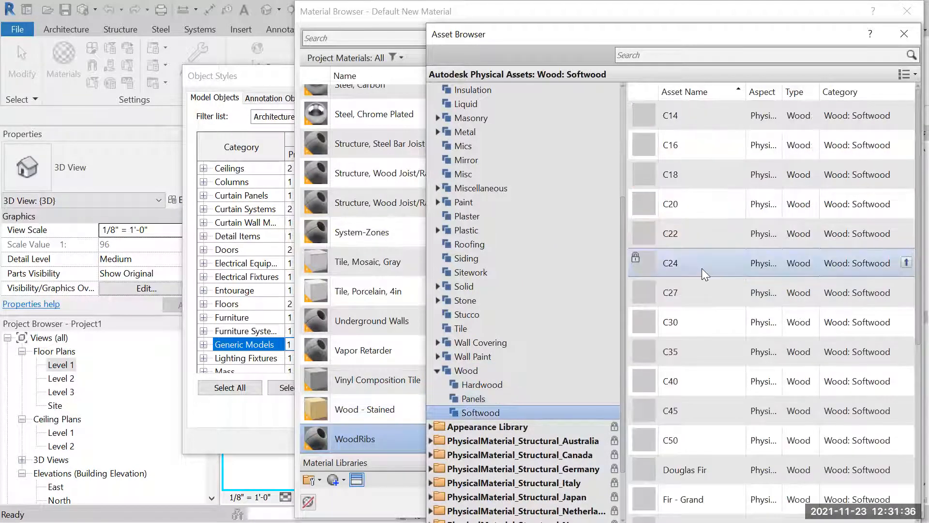
{"action": "scroll", "coordinate": [760, 342], "scroll_direction": "down", "scroll_amount": 3}
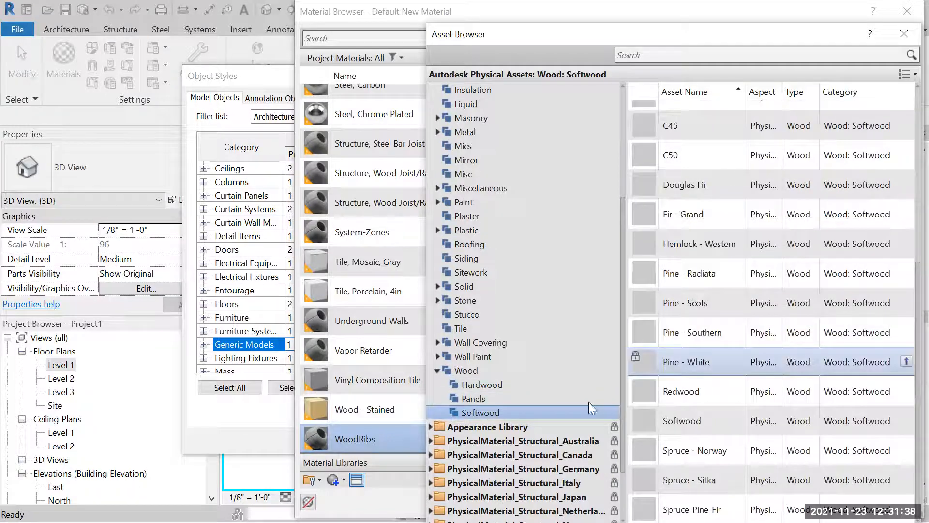
{"action": "left_click", "coordinate": [476, 398]}
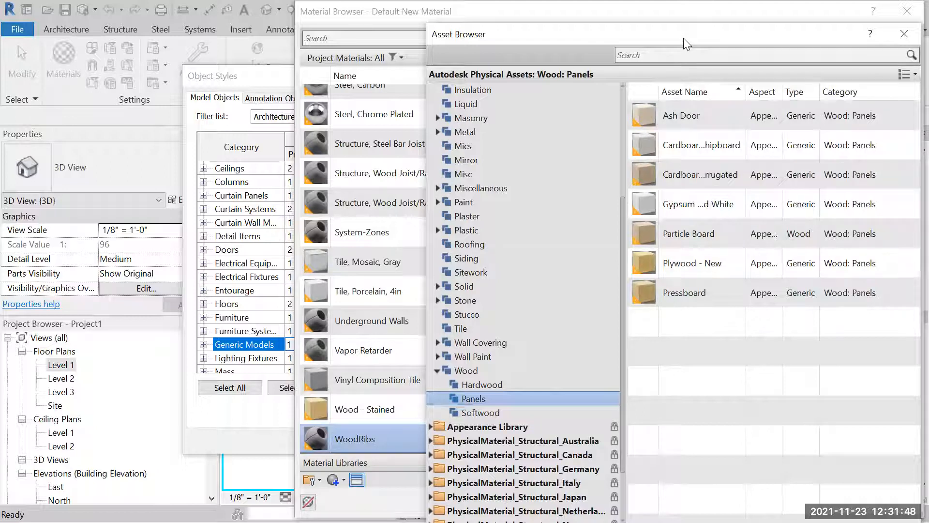
- Close the asset library and assign the WoodRibs material to the Generic Models category
{"action": "left_click_drag", "start_coordinate": [683, 38], "coordinate": [544, 60]}
{"action": "left_click", "coordinate": [764, 57]}
{"action": "left_click", "coordinate": [804, 502]}
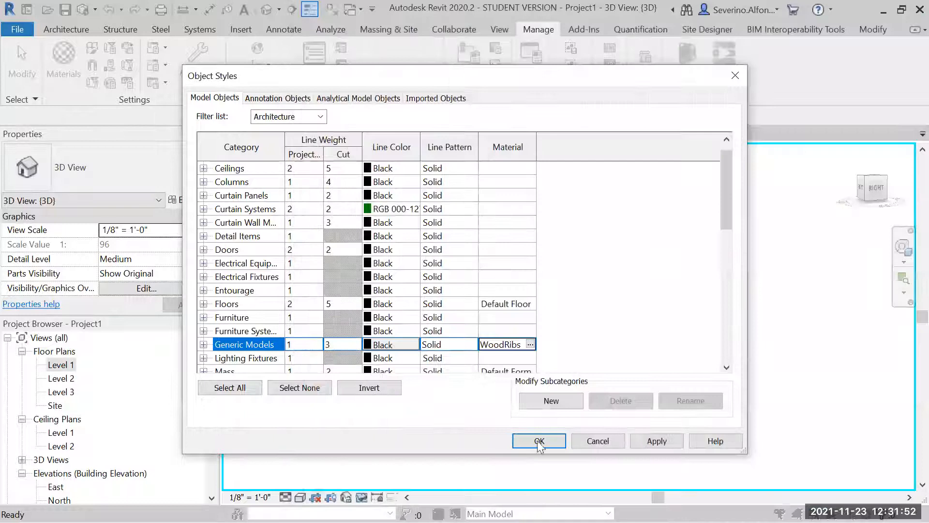
{"action": "left_click", "coordinate": [541, 444]}
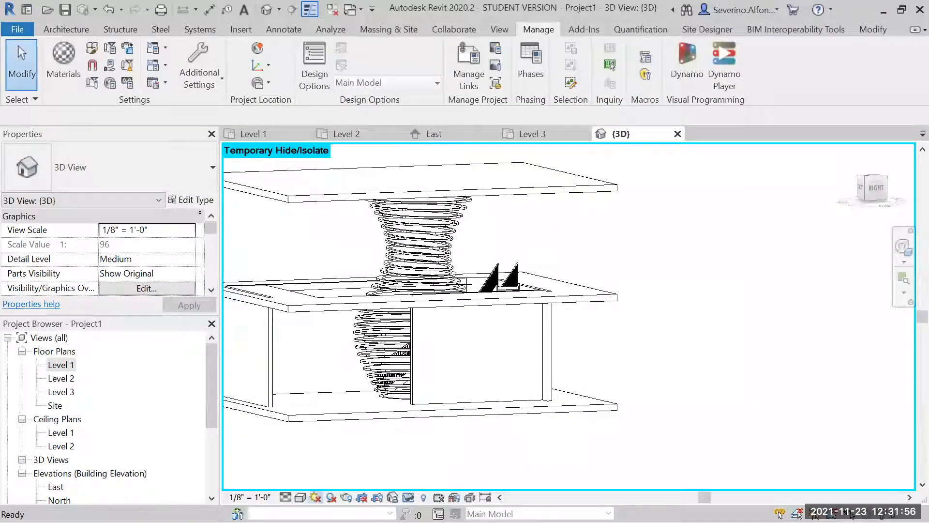
- Preview the building and ribs in Ray Trace and Consistent Colors, and return the 3D view to Hidden Line
{"action": "left_click", "coordinate": [300, 497]}
{"action": "left_click", "coordinate": [310, 482]}
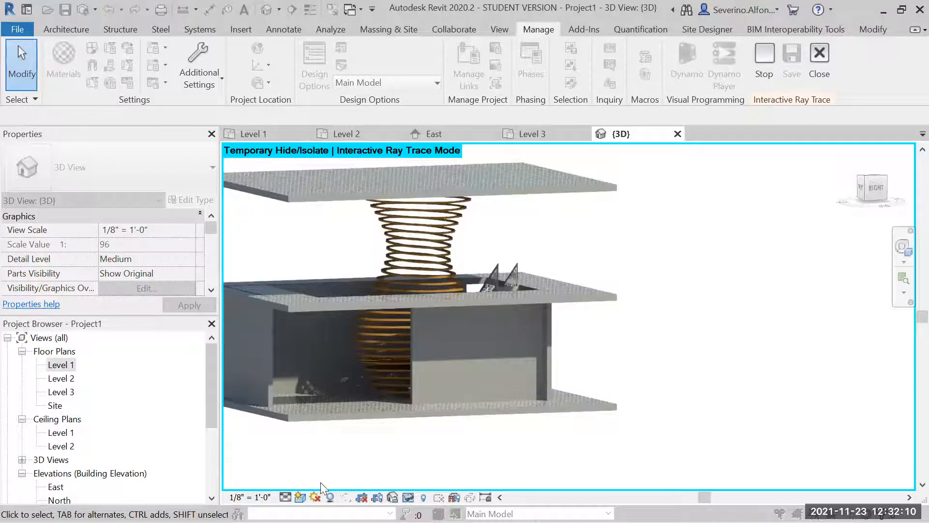
{"action": "left_click", "coordinate": [300, 497]}
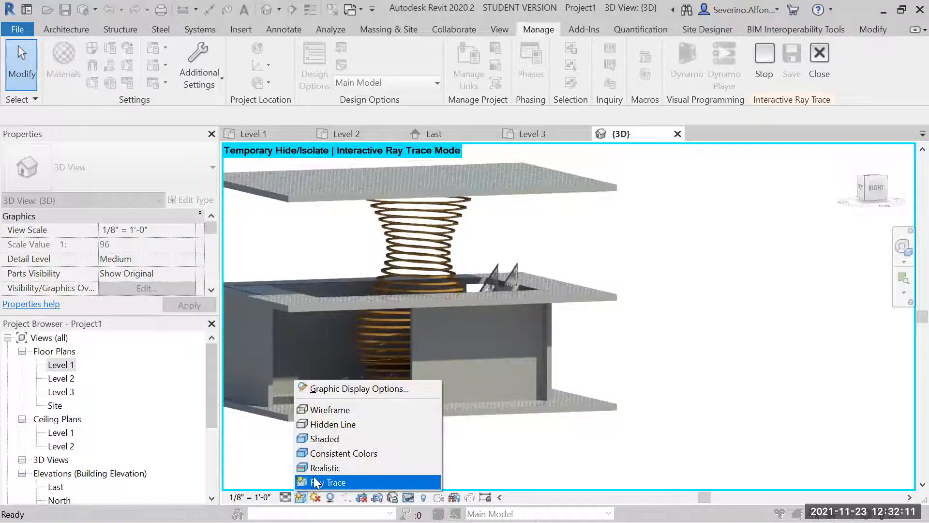
{"action": "left_click", "coordinate": [327, 450]}
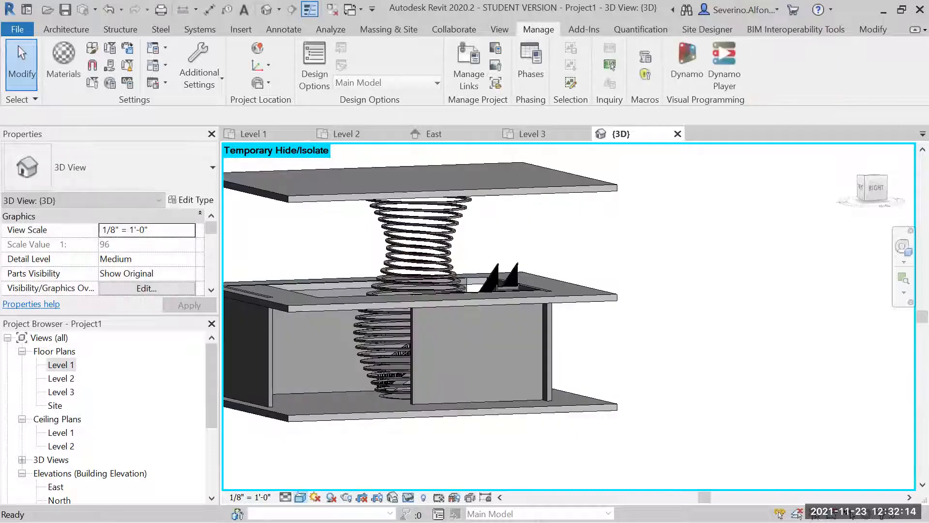
{"action": "left_click", "coordinate": [300, 497]}
{"action": "left_click", "coordinate": [332, 422]}
- Delete the RibsInSpace ribs from the 3D view and start an in-place generic model named NewSurface
{"action": "left_click", "coordinate": [404, 254]}
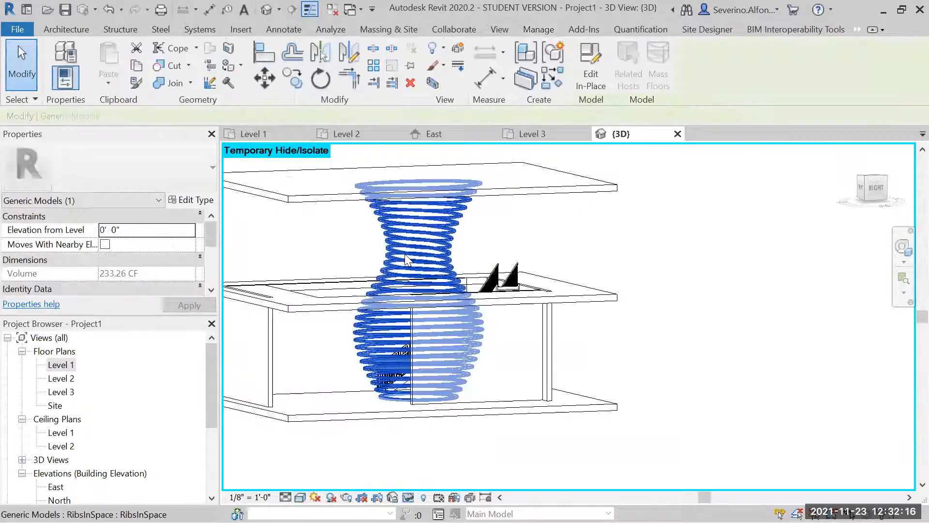
{"action": "key", "text": "Delete"}
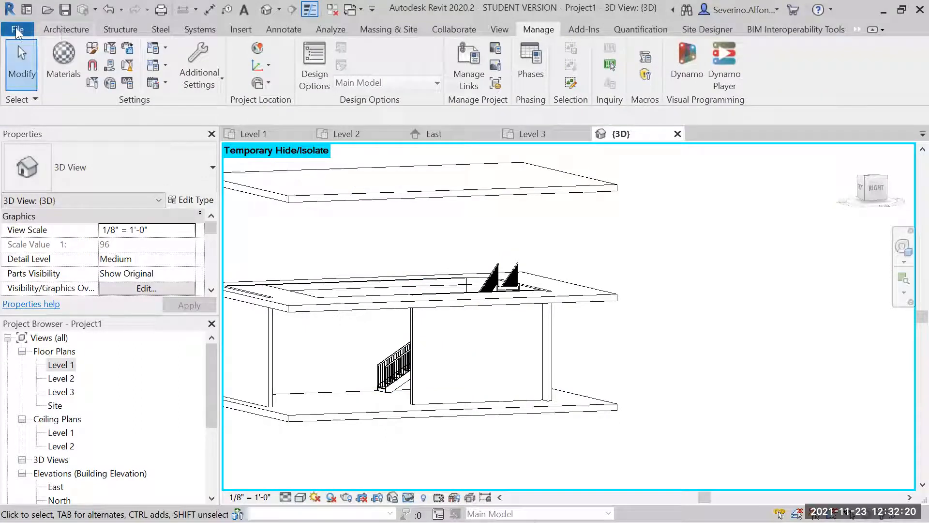
{"action": "left_click", "coordinate": [60, 30]}
{"action": "left_click", "coordinate": [176, 64]}
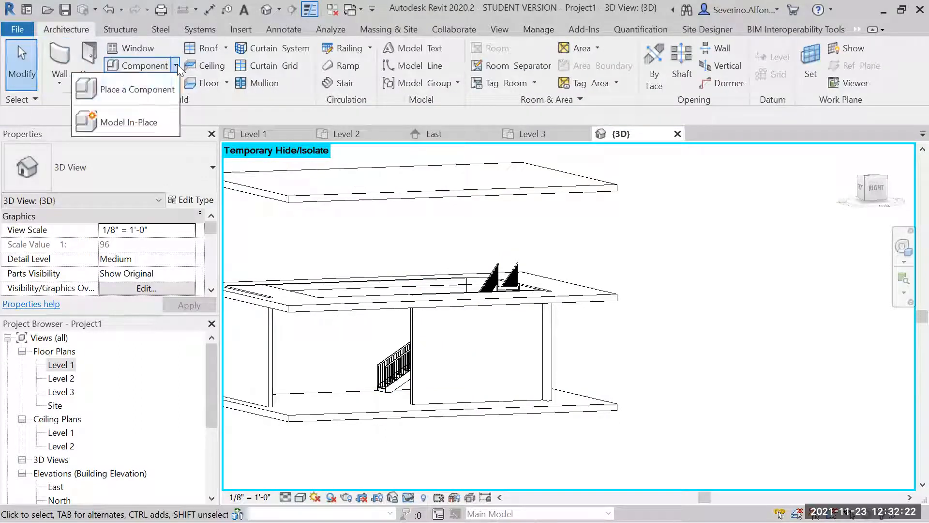
{"action": "left_click", "coordinate": [133, 117]}
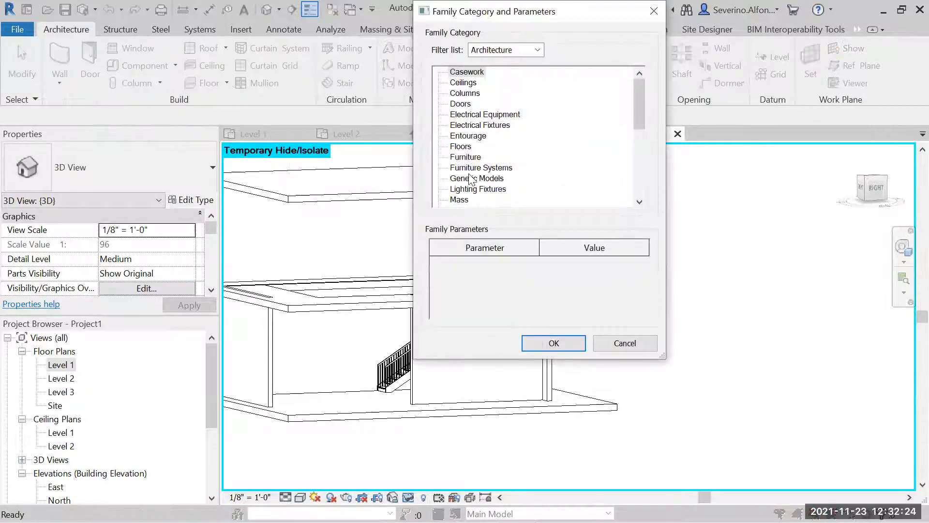
{"action": "left_click", "coordinate": [477, 178]}
{"action": "left_click", "coordinate": [551, 341]}
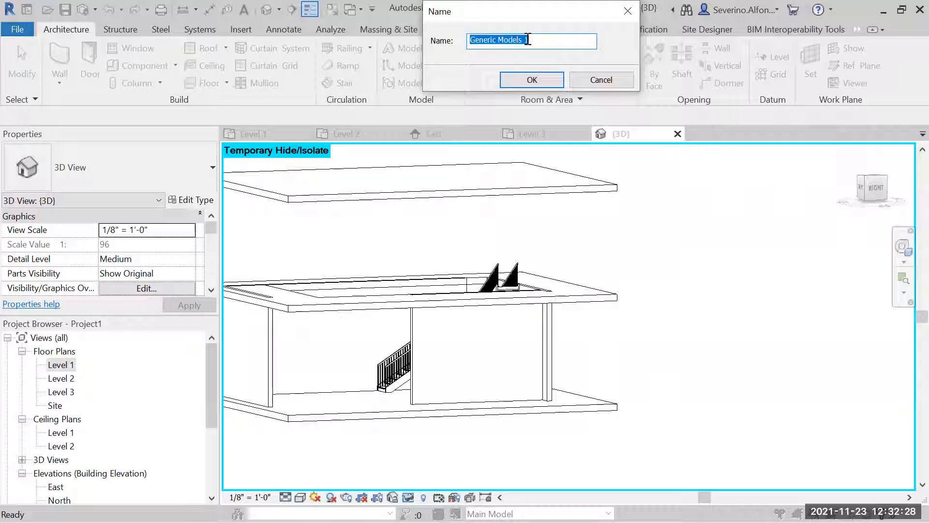
{"action": "type", "text": "NewSurface"}
{"action": "key", "text": "Return"}
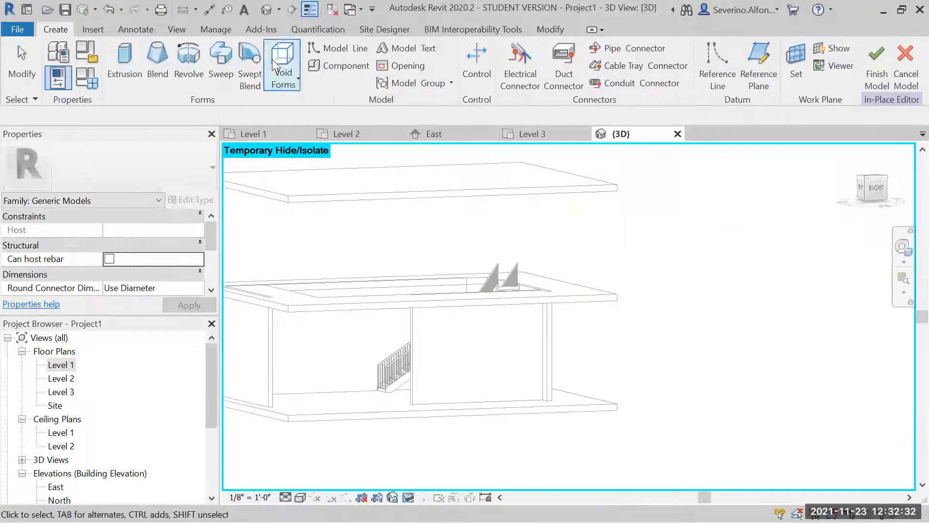
- Import SurfaceNew.sat from the VIS3 folder into the in-place model and finish the model
{"action": "left_click", "coordinate": [95, 28]}
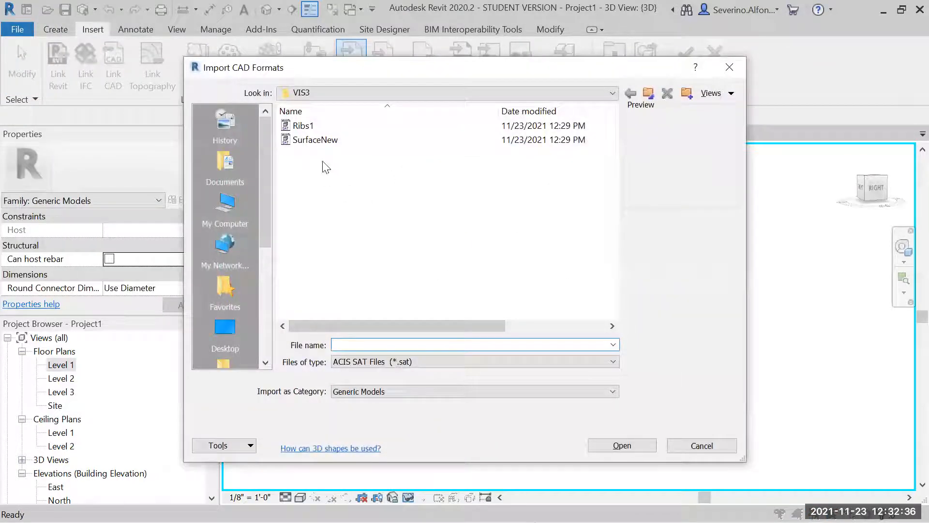
{"action": "left_click", "coordinate": [335, 140]}
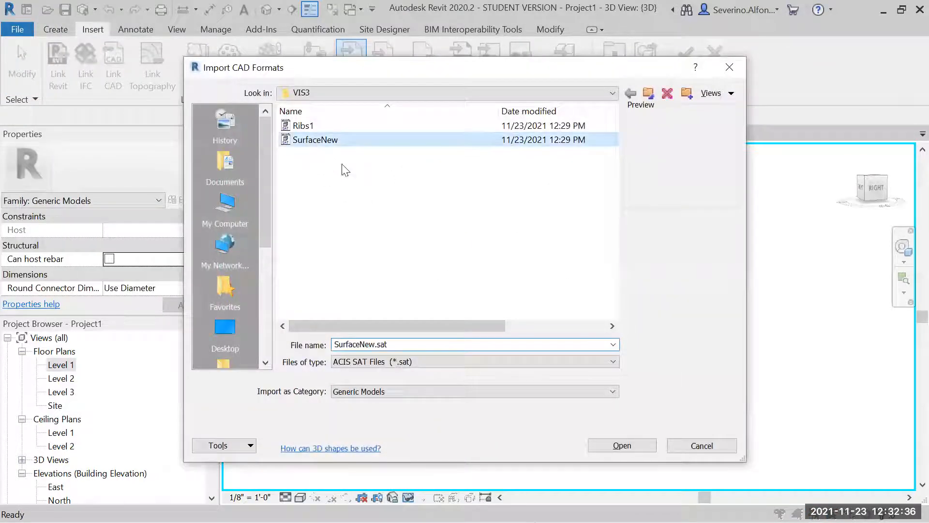
{"action": "left_click", "coordinate": [627, 442]}
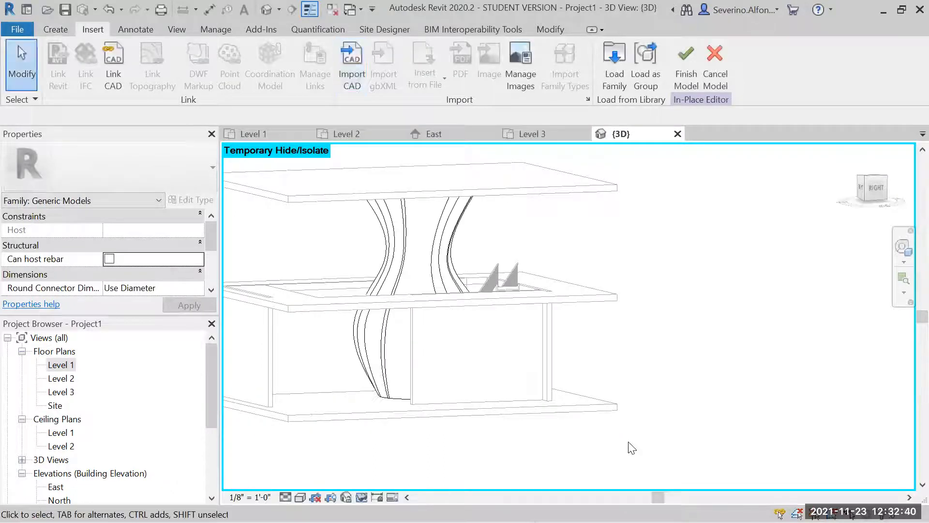
{"action": "left_click", "coordinate": [686, 60]}
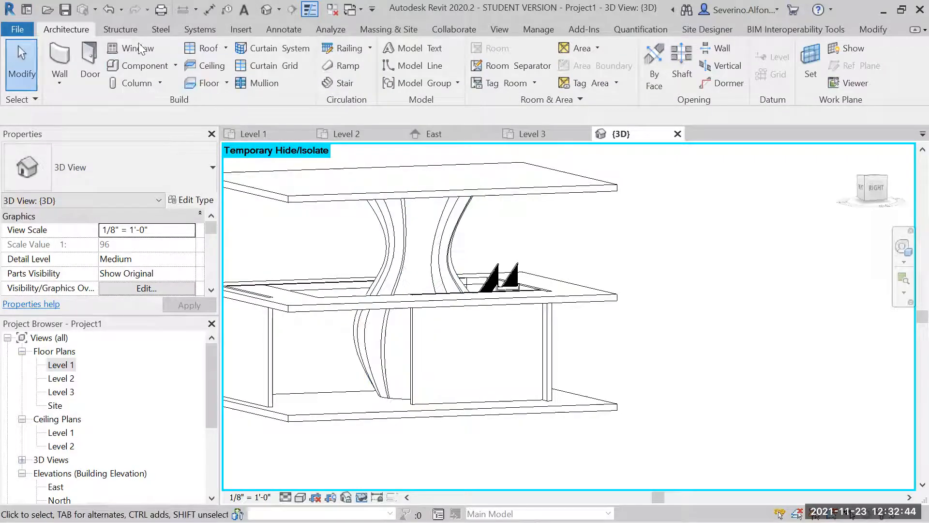
- In Object Styles, open the material selection for the Generic Models category
{"action": "left_click", "coordinate": [538, 29]}
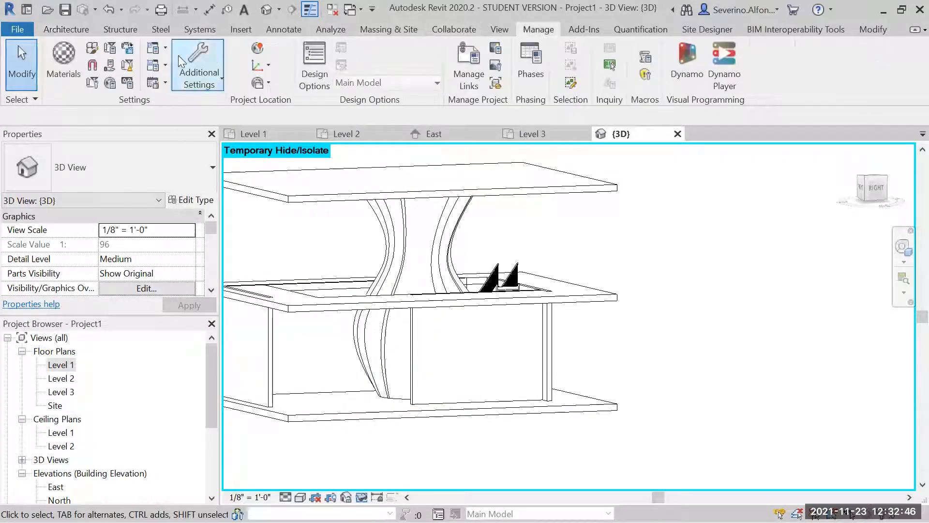
{"action": "left_click", "coordinate": [92, 47]}
{"action": "left_click", "coordinate": [240, 287]}
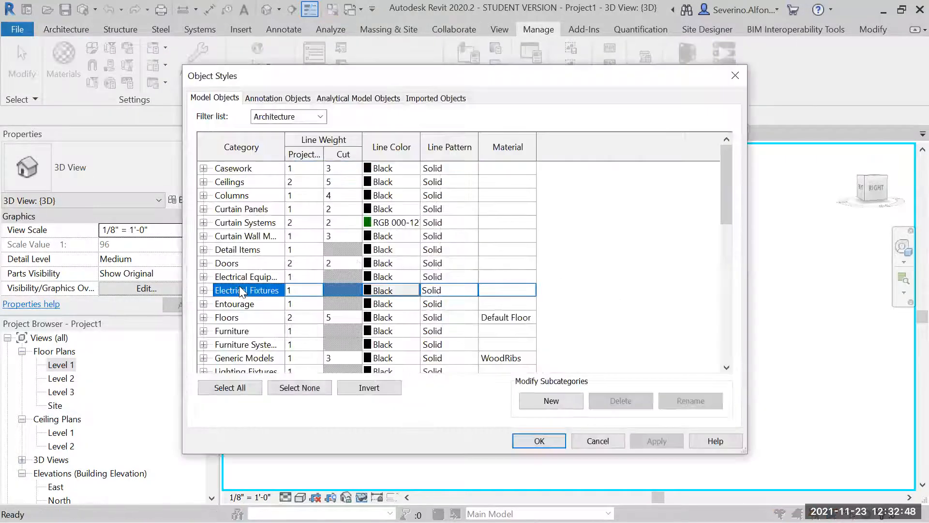
{"action": "left_click", "coordinate": [251, 358]}
{"action": "left_click", "coordinate": [530, 346]}
{"action": "left_click", "coordinate": [530, 344]}
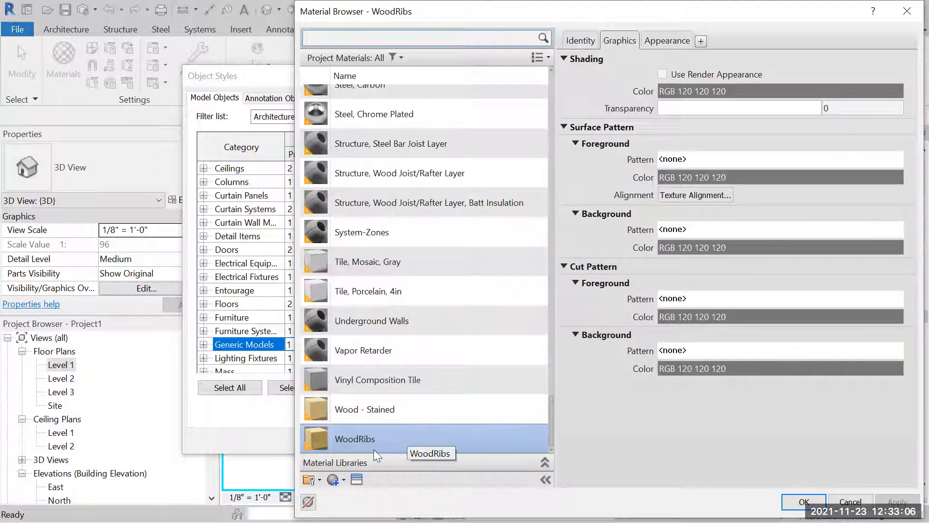
- Create a new project material and name it GlassSurfaceNew
{"action": "left_click", "coordinate": [342, 480]}
{"action": "left_click", "coordinate": [369, 492]}
{"action": "right_click", "coordinate": [395, 261]}
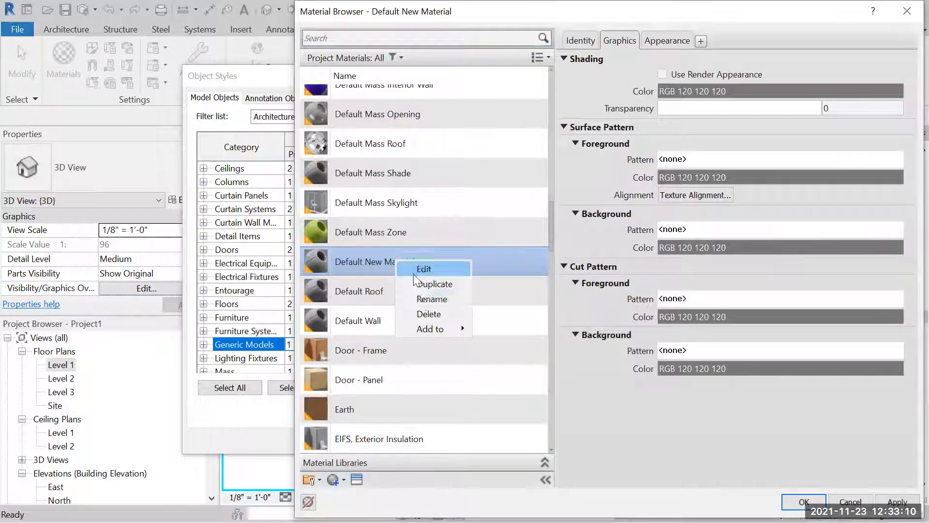
{"action": "left_click", "coordinate": [424, 298]}
{"action": "type", "text": "Glas"}
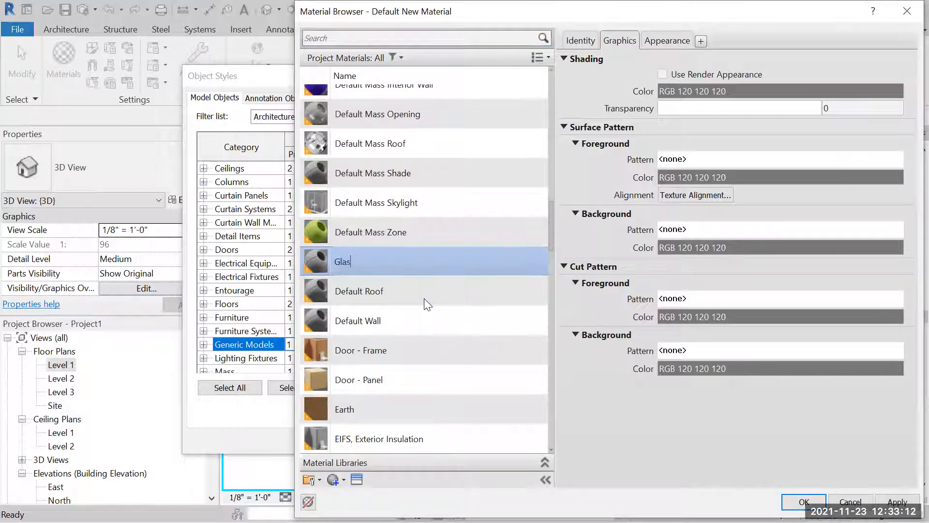
{"action": "type", "text": "sSurfaceNew"}
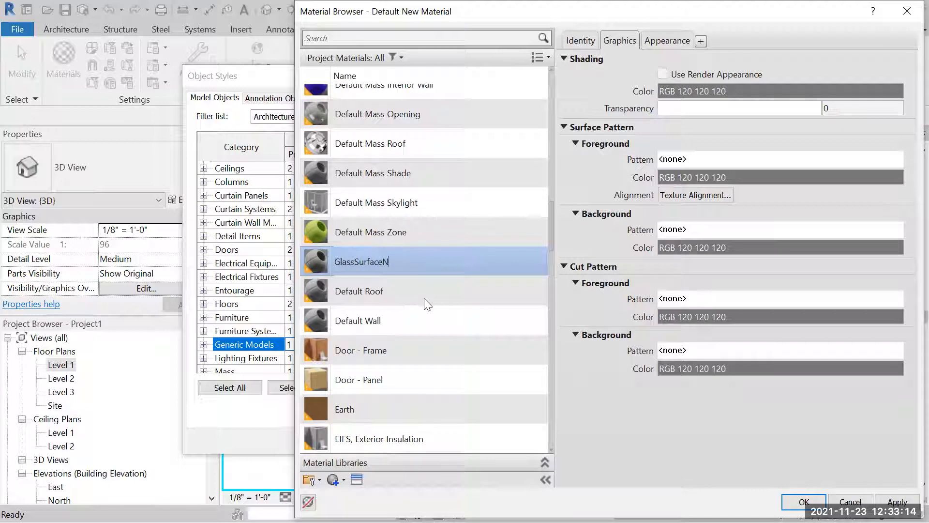
{"action": "key", "text": "Return"}
- Apply the Glass (Bronze) appearance from the Smooth glass category of Autodesk Physical Assets to the GlassSurfaceNew material
{"action": "left_click", "coordinate": [356, 479]}
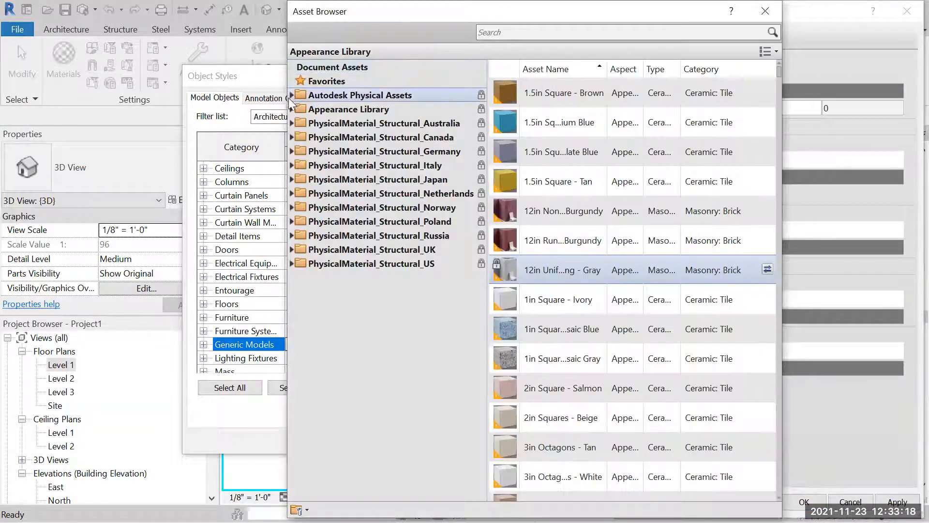
{"action": "left_click", "coordinate": [319, 95]}
{"action": "left_click", "coordinate": [298, 222]}
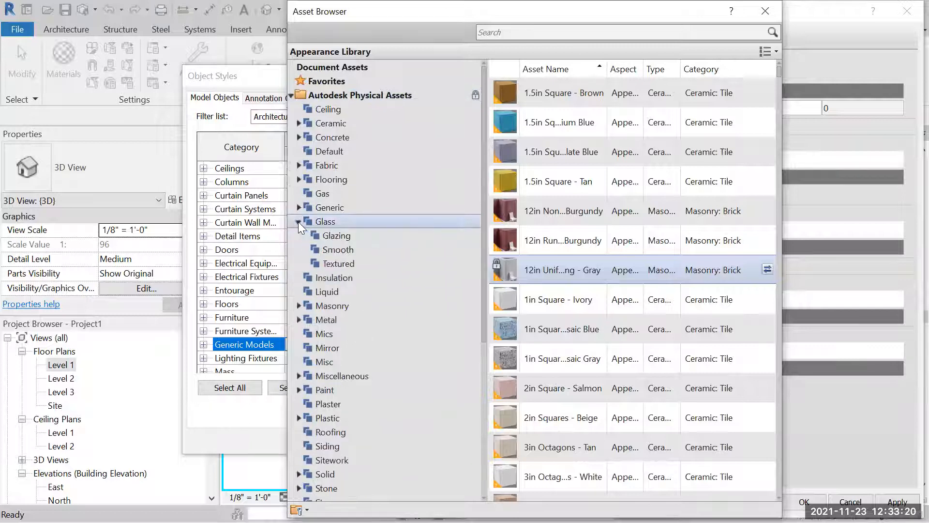
{"action": "left_click", "coordinate": [332, 236]}
{"action": "left_click", "coordinate": [333, 250]}
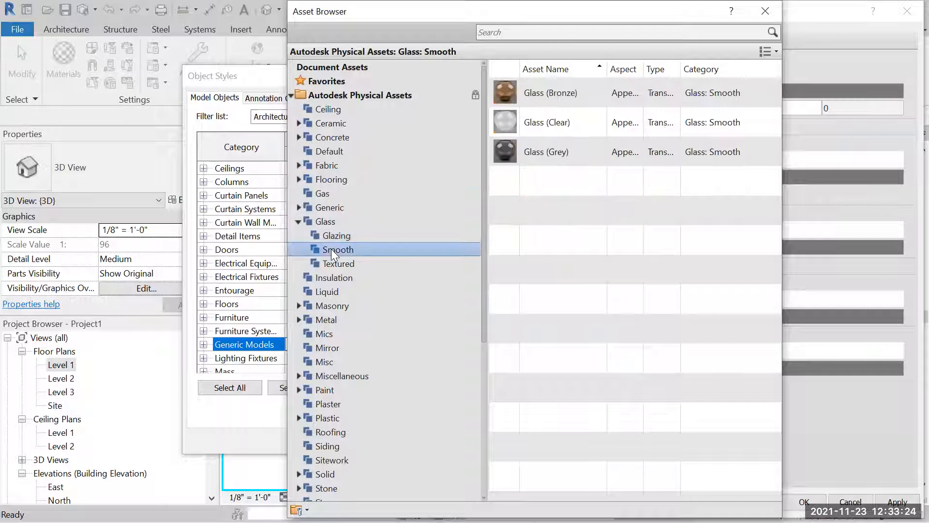
{"action": "double_click", "coordinate": [553, 94]}
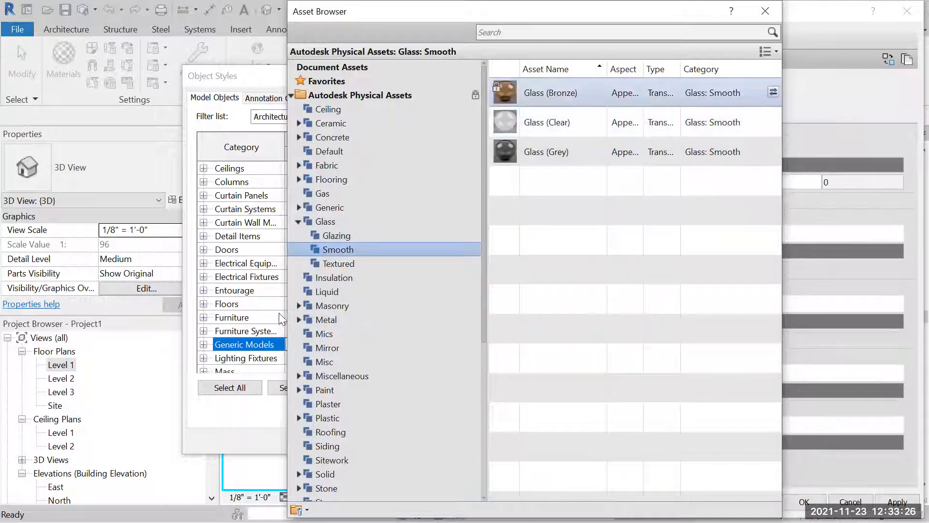
- Close the asset library and assign the GlassSurfaceNew material to the Generic Models category
{"action": "left_click", "coordinate": [766, 13]}
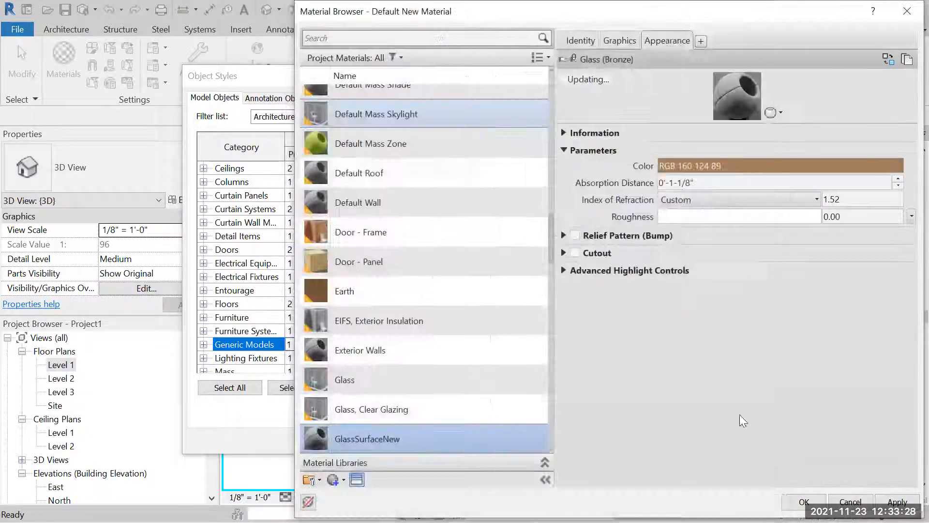
{"action": "left_click", "coordinate": [804, 501]}
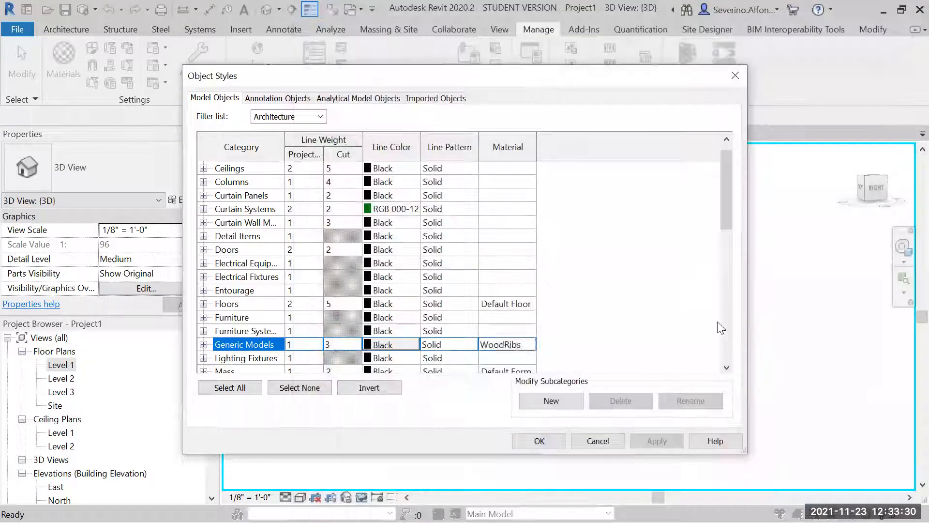
{"action": "left_click", "coordinate": [540, 441]}
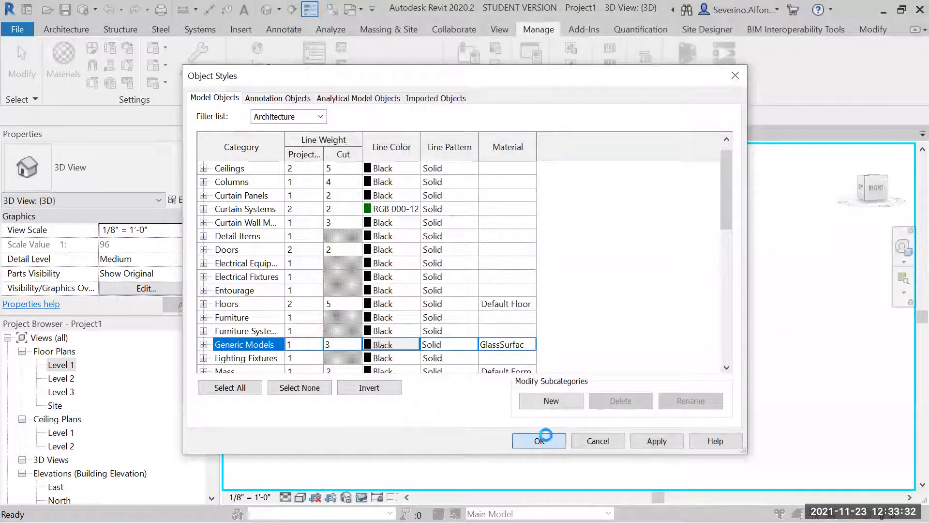
- Preview the building with the glass surface in Ray Trace and return the 3D view to Hidden Line
{"action": "left_click", "coordinate": [301, 497]}
{"action": "left_click", "coordinate": [329, 482]}
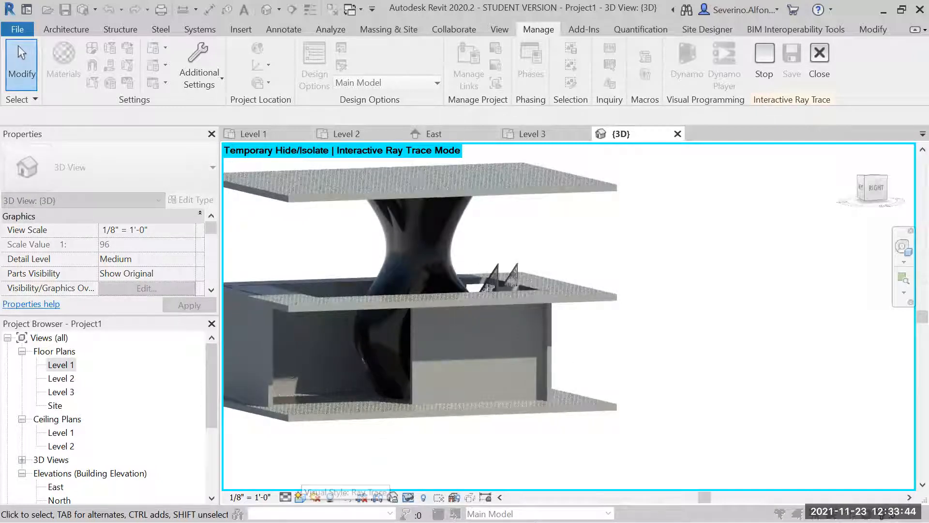
{"action": "left_click", "coordinate": [300, 497]}
{"action": "left_click", "coordinate": [316, 482]}
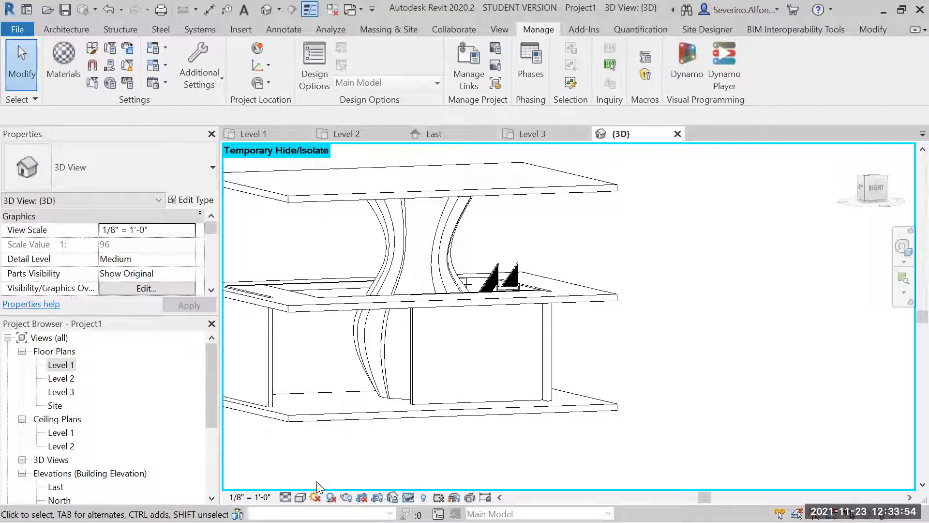
- In the Level 1 floor plan, place a camera near the slab's lower-right corner, aimed past the curved surface beyond the upper-left corner
{"action": "double_click", "coordinate": [60, 364]}
{"action": "left_click", "coordinate": [279, 9]}
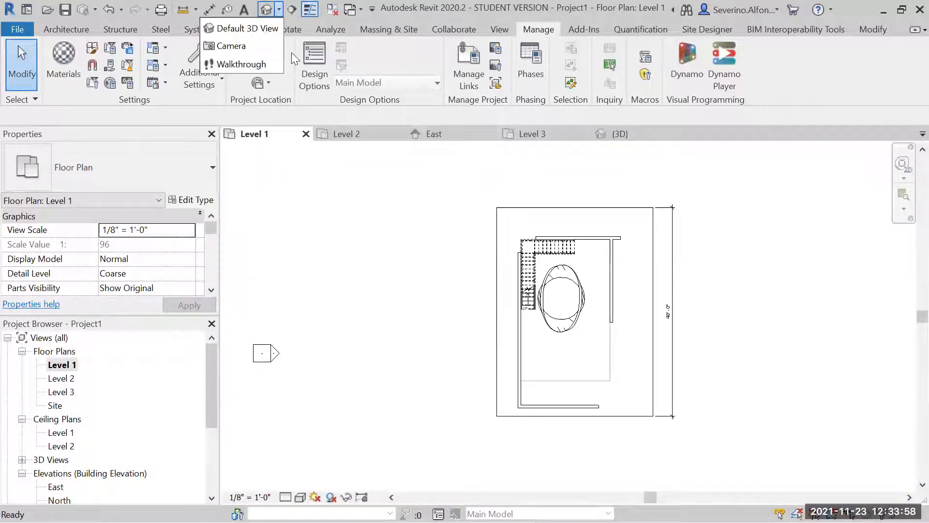
{"action": "left_click", "coordinate": [231, 46]}
{"action": "left_click", "coordinate": [614, 402]}
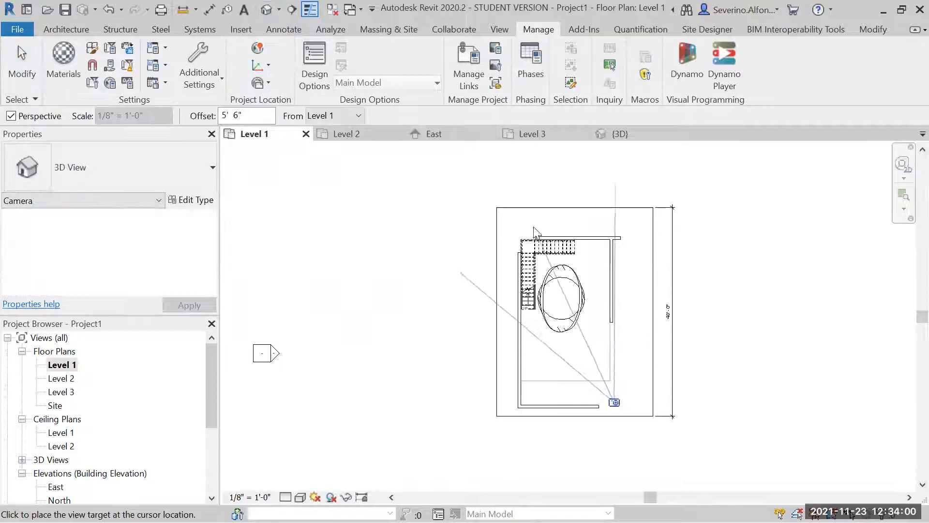
{"action": "left_click", "coordinate": [525, 171]}
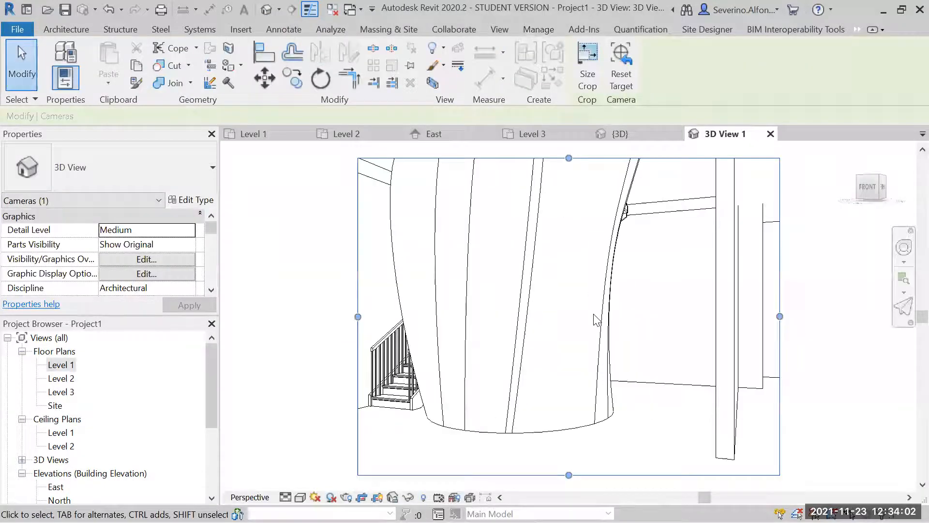
- Extend the camera view's crop region upward and to the left to frame the full height of the curved surface
{"action": "scroll", "coordinate": [596, 282], "scroll_direction": "down", "scroll_amount": 3}
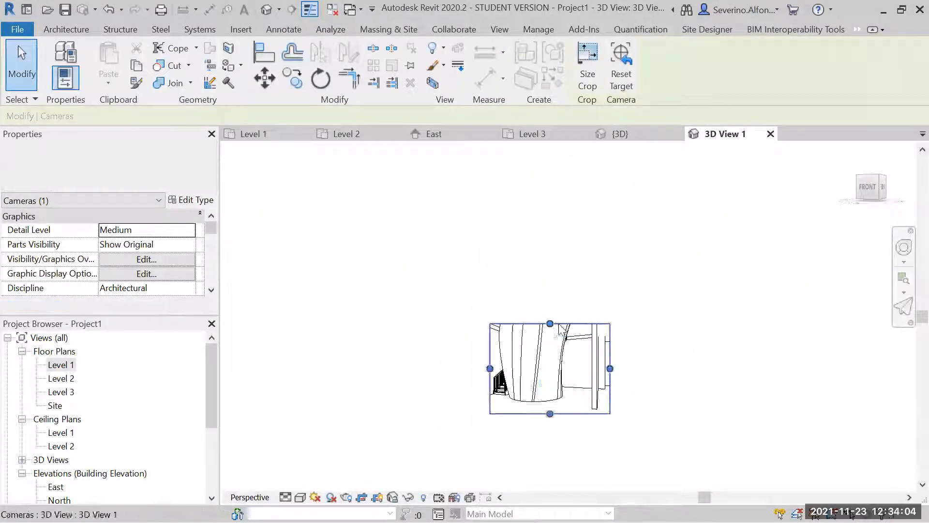
{"action": "left_click_drag", "start_coordinate": [550, 277], "coordinate": [549, 166]}
{"action": "left_click_drag", "start_coordinate": [490, 289], "coordinate": [429, 289]}
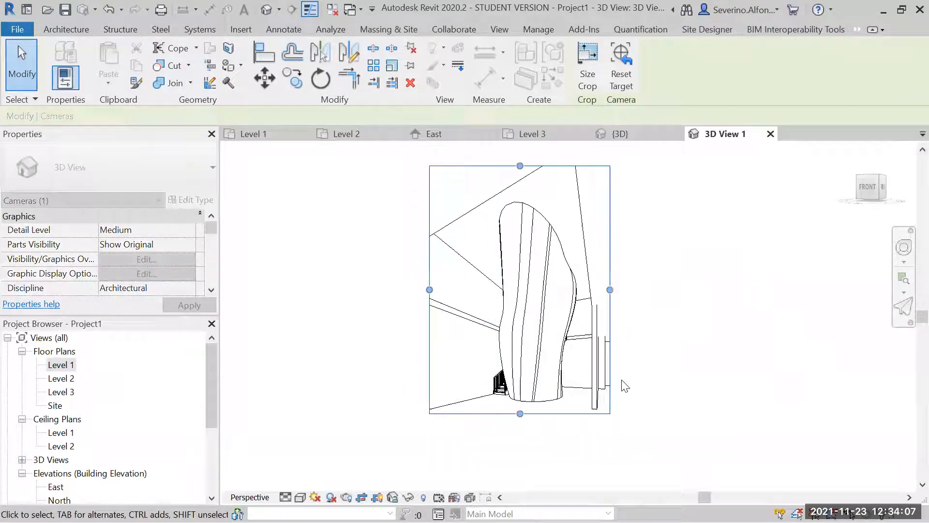
- Orbit the camera slightly around the curved surface and set the perspective view's visual style to Ray Trace
{"action": "left_click", "coordinate": [903, 247]}
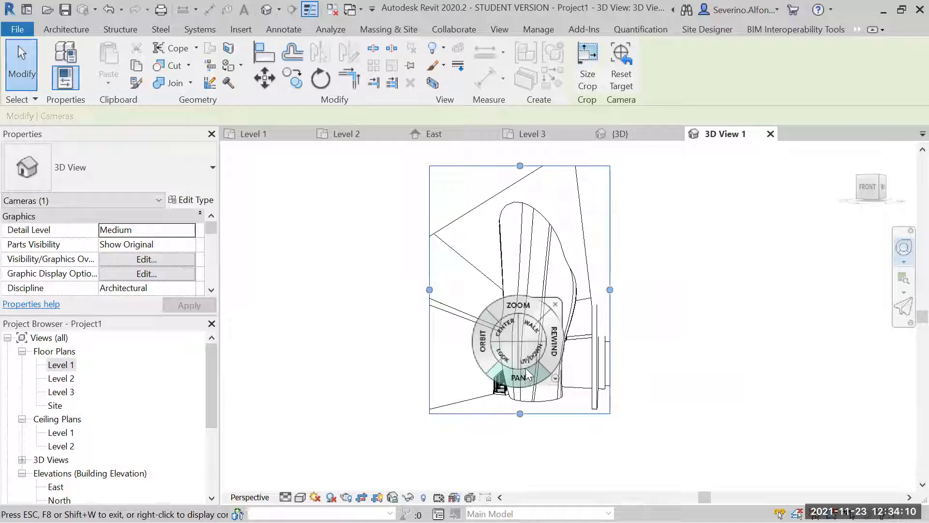
{"action": "mouse_move", "coordinate": [473, 345]}
{"action": "left_mouse_down"}
{"action": "mouse_move", "coordinate": [514, 352]}
{"action": "mouse_move", "coordinate": [490, 348]}
{"action": "left_mouse_up"}
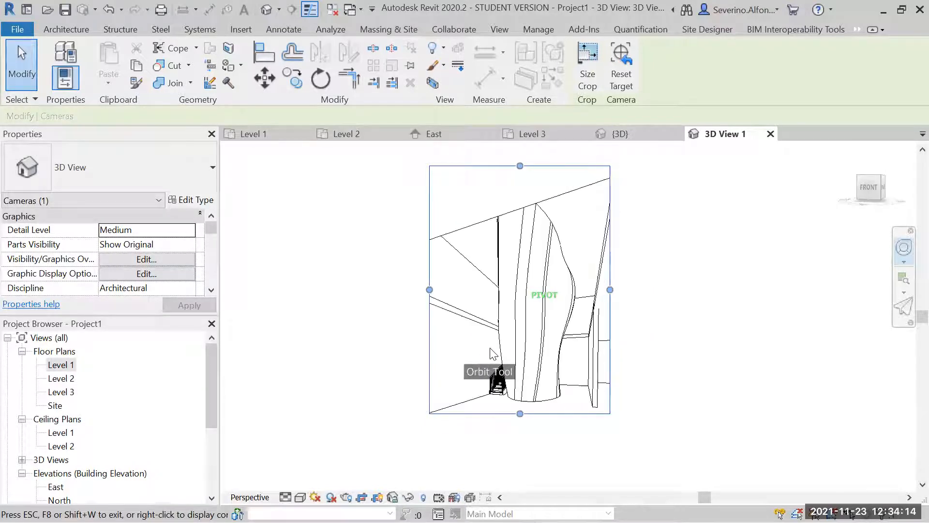
{"action": "left_click_drag", "start_coordinate": [522, 309], "coordinate": [522, 309]}
{"action": "key", "text": "Escape"}
{"action": "key", "text": "Escape"}
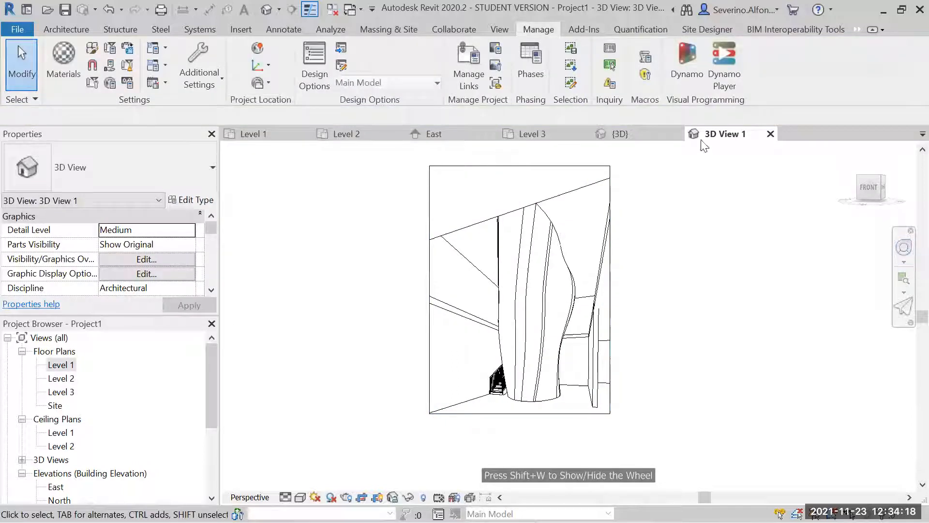
{"action": "left_click", "coordinate": [300, 497]}
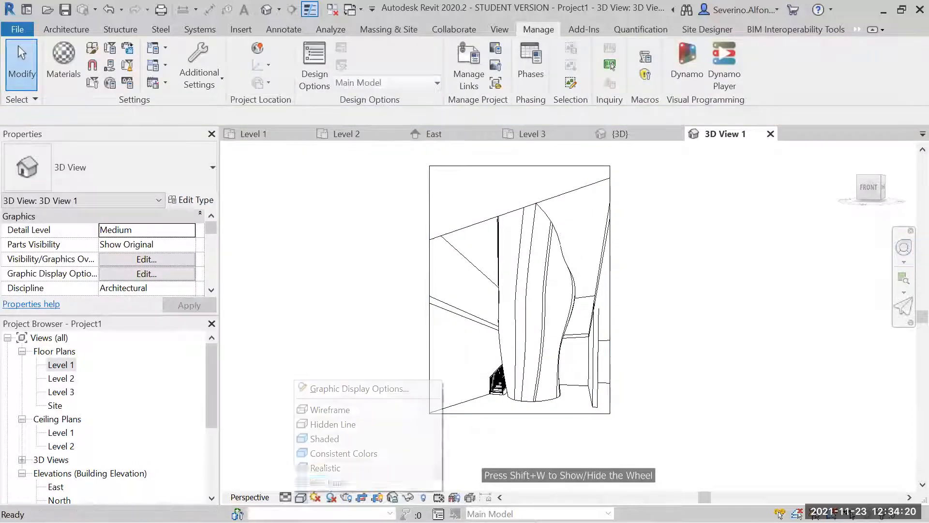
{"action": "left_click", "coordinate": [319, 482]}
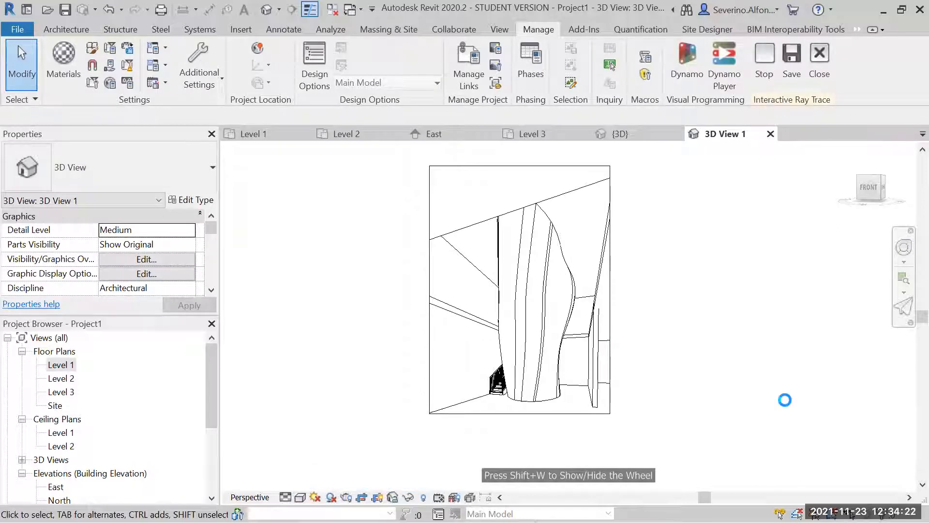